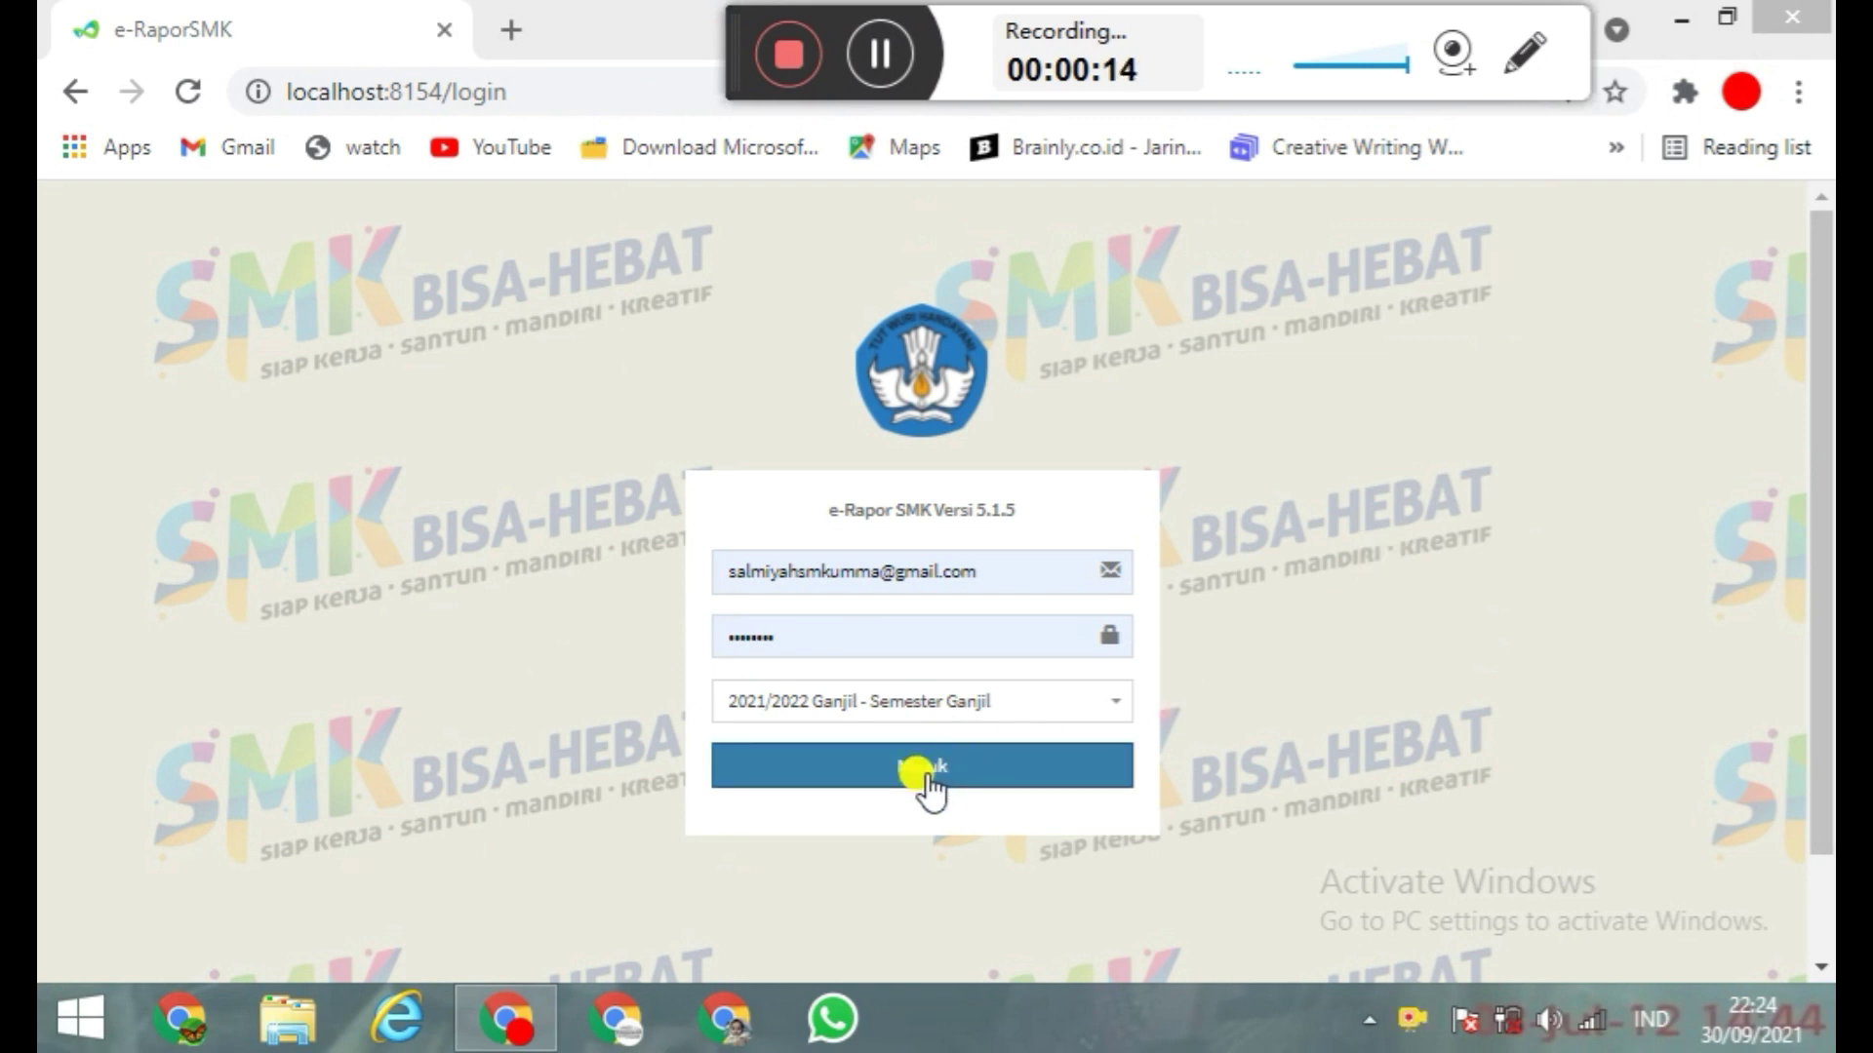
- Log in and save a final-grade ratio of 50 Pengetahuan and 50 Keterampilan for Matematika (Umum) under Perencanaan
click(928, 780)
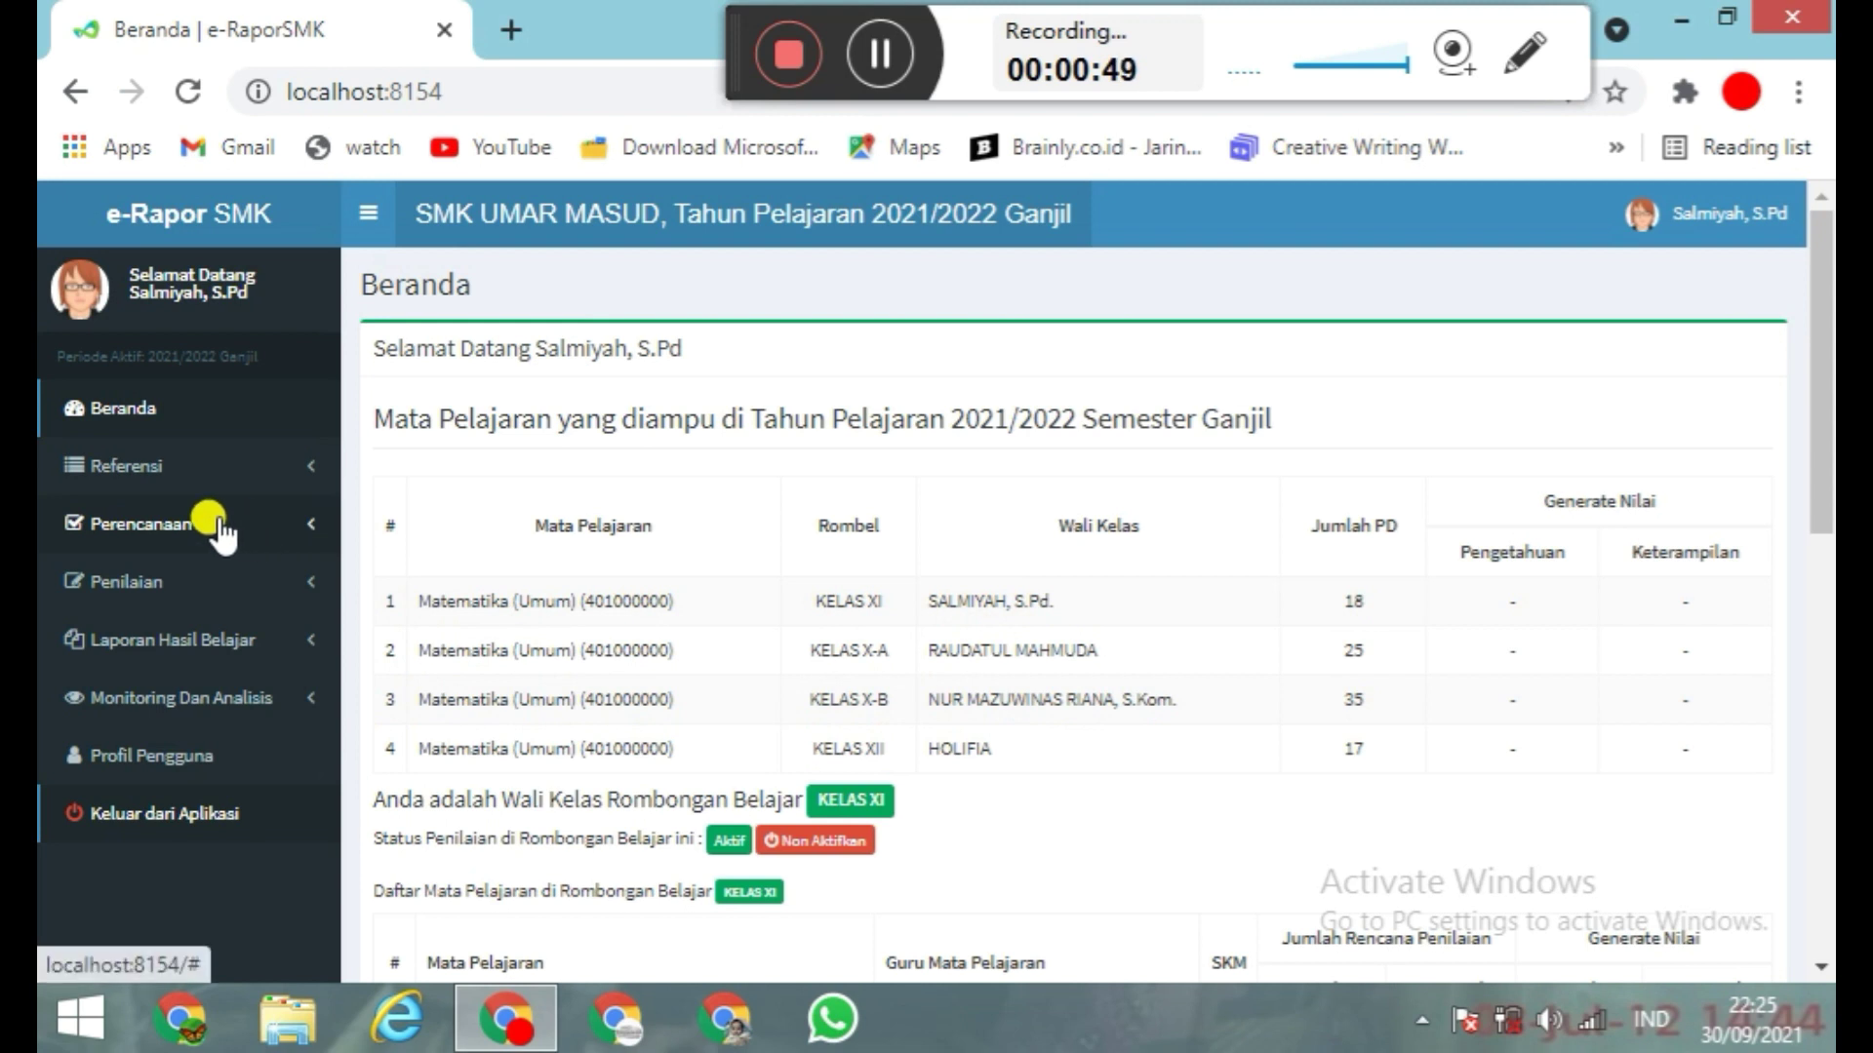
click(163, 524)
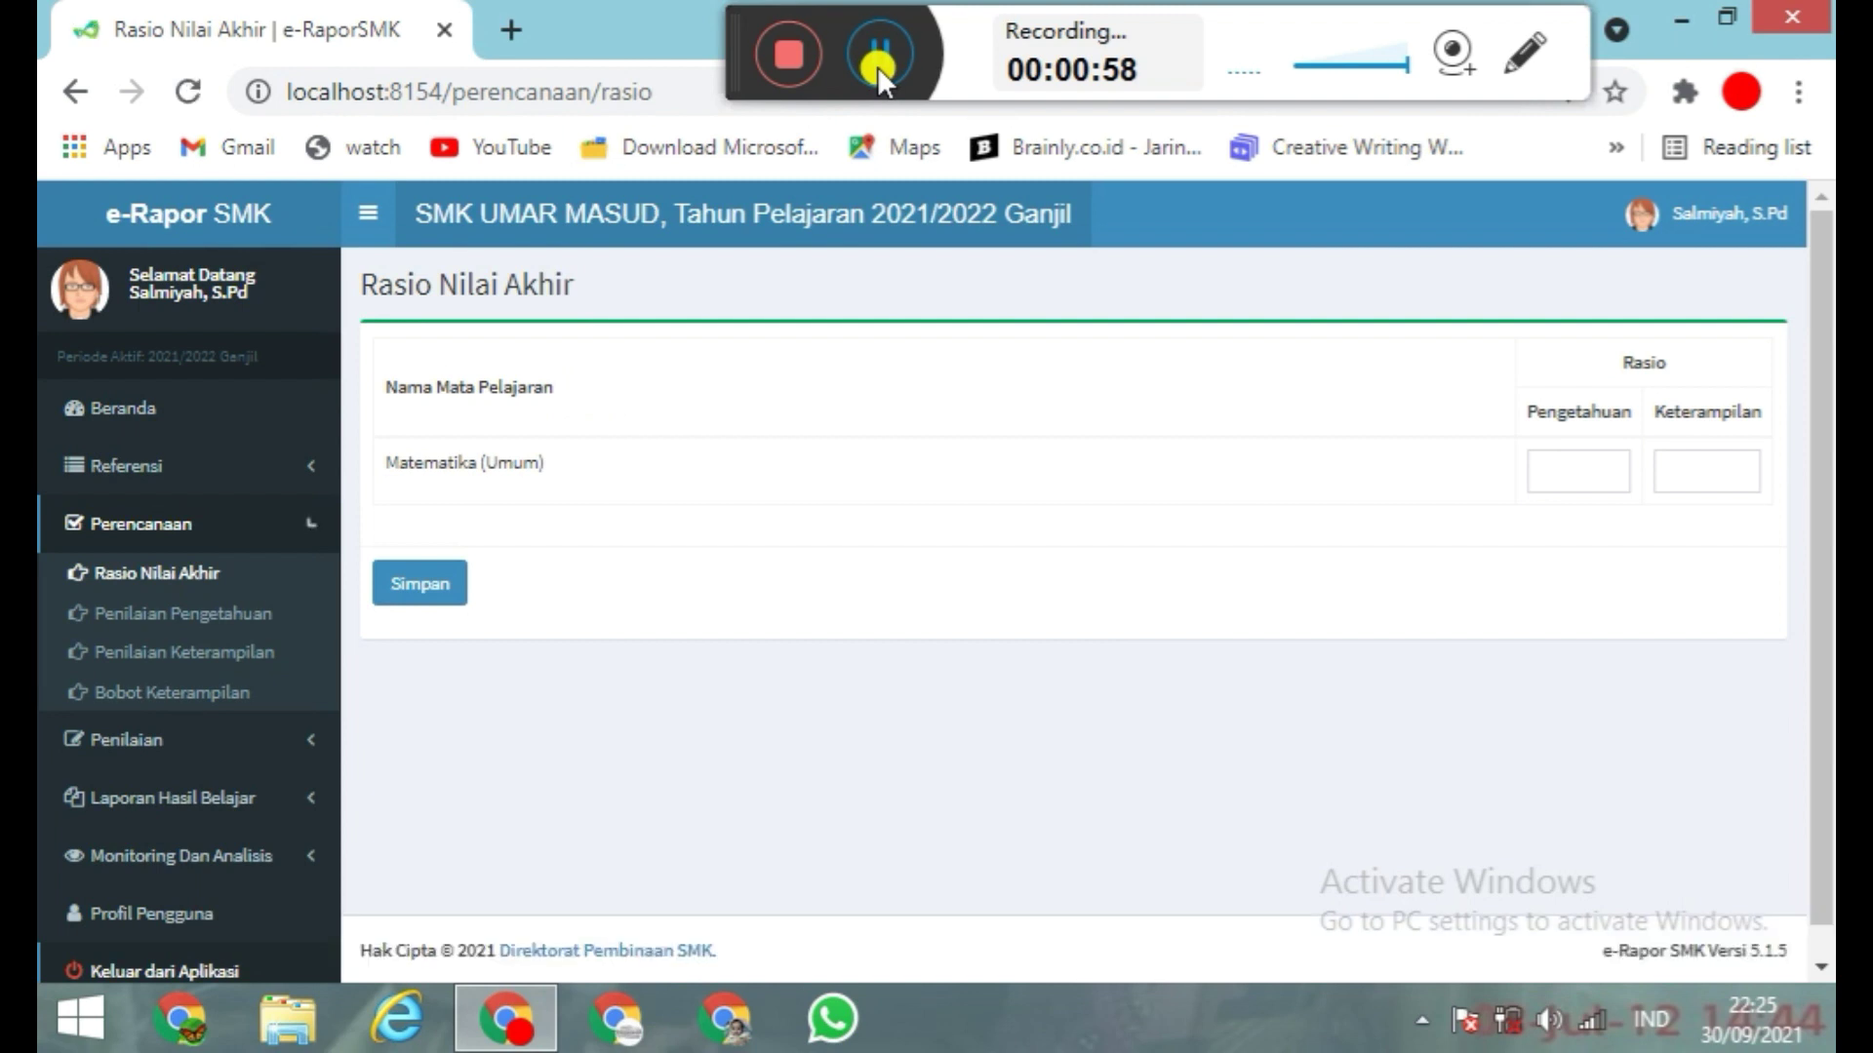
click(1574, 472)
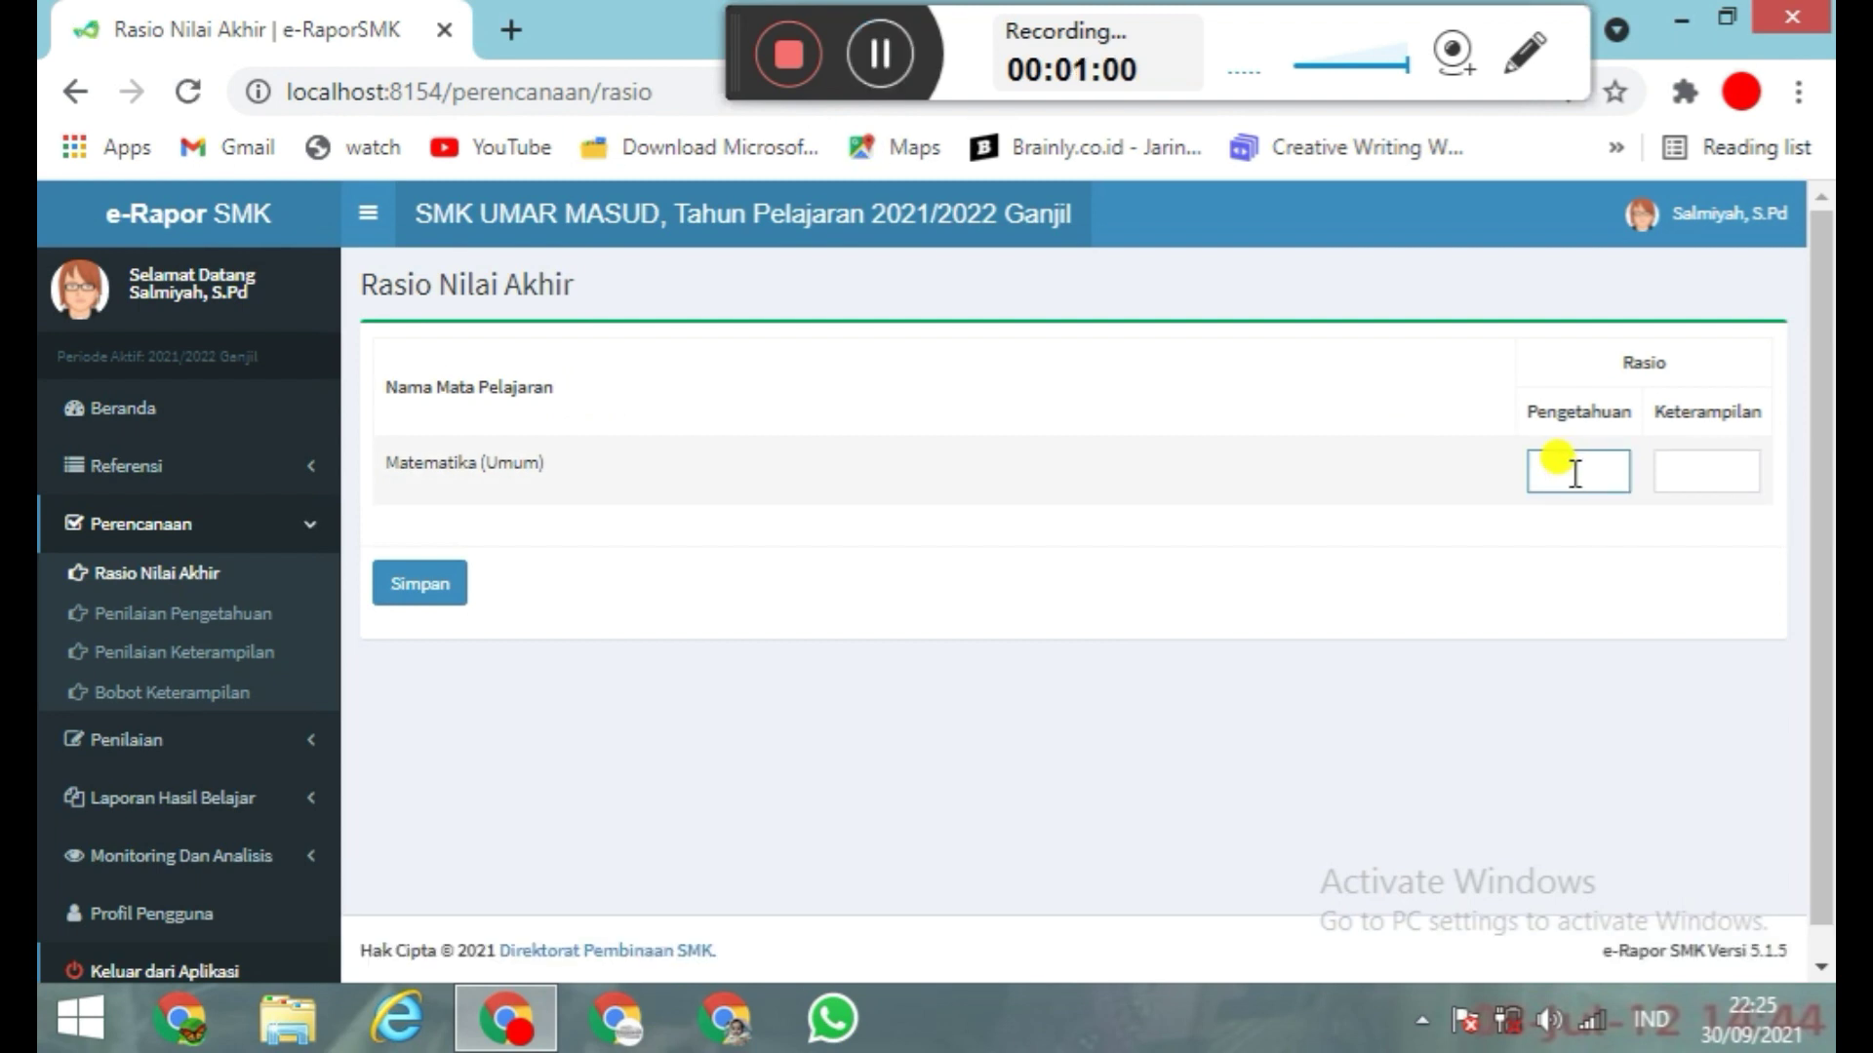
text(50)
click(1664, 470)
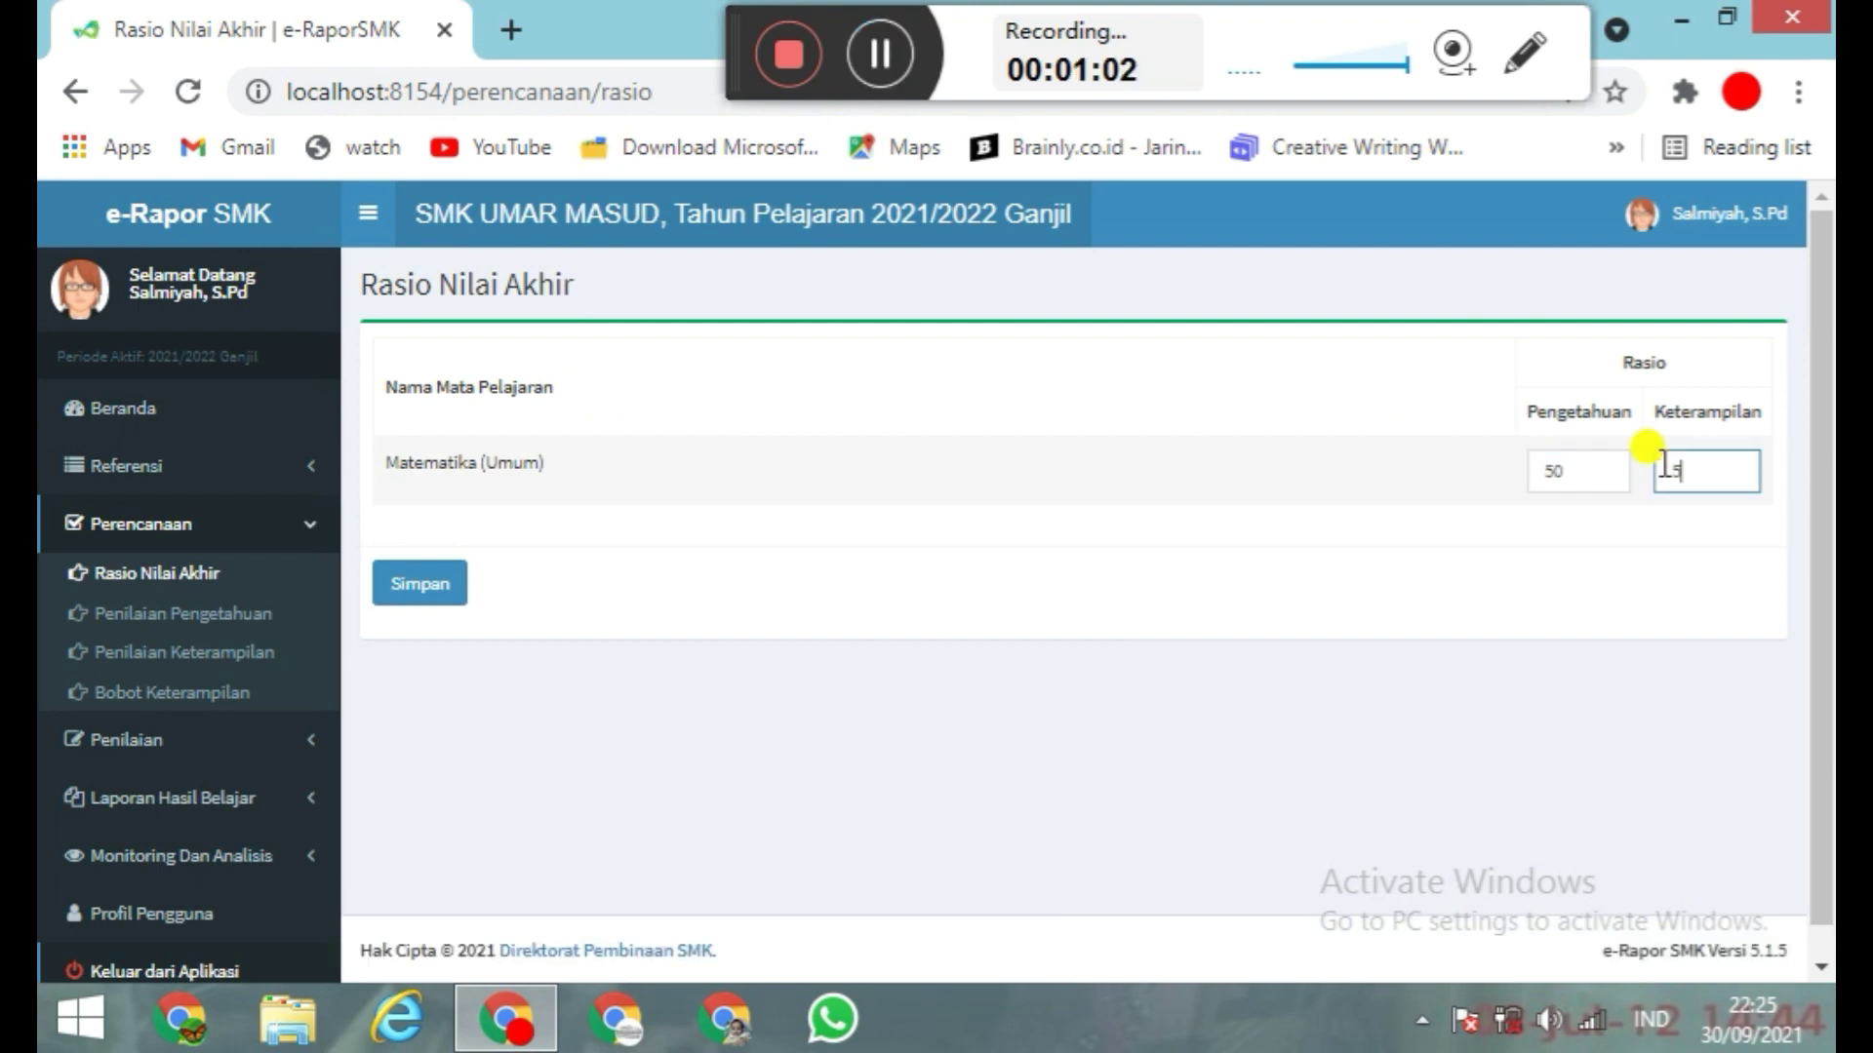
text(50)
click(443, 597)
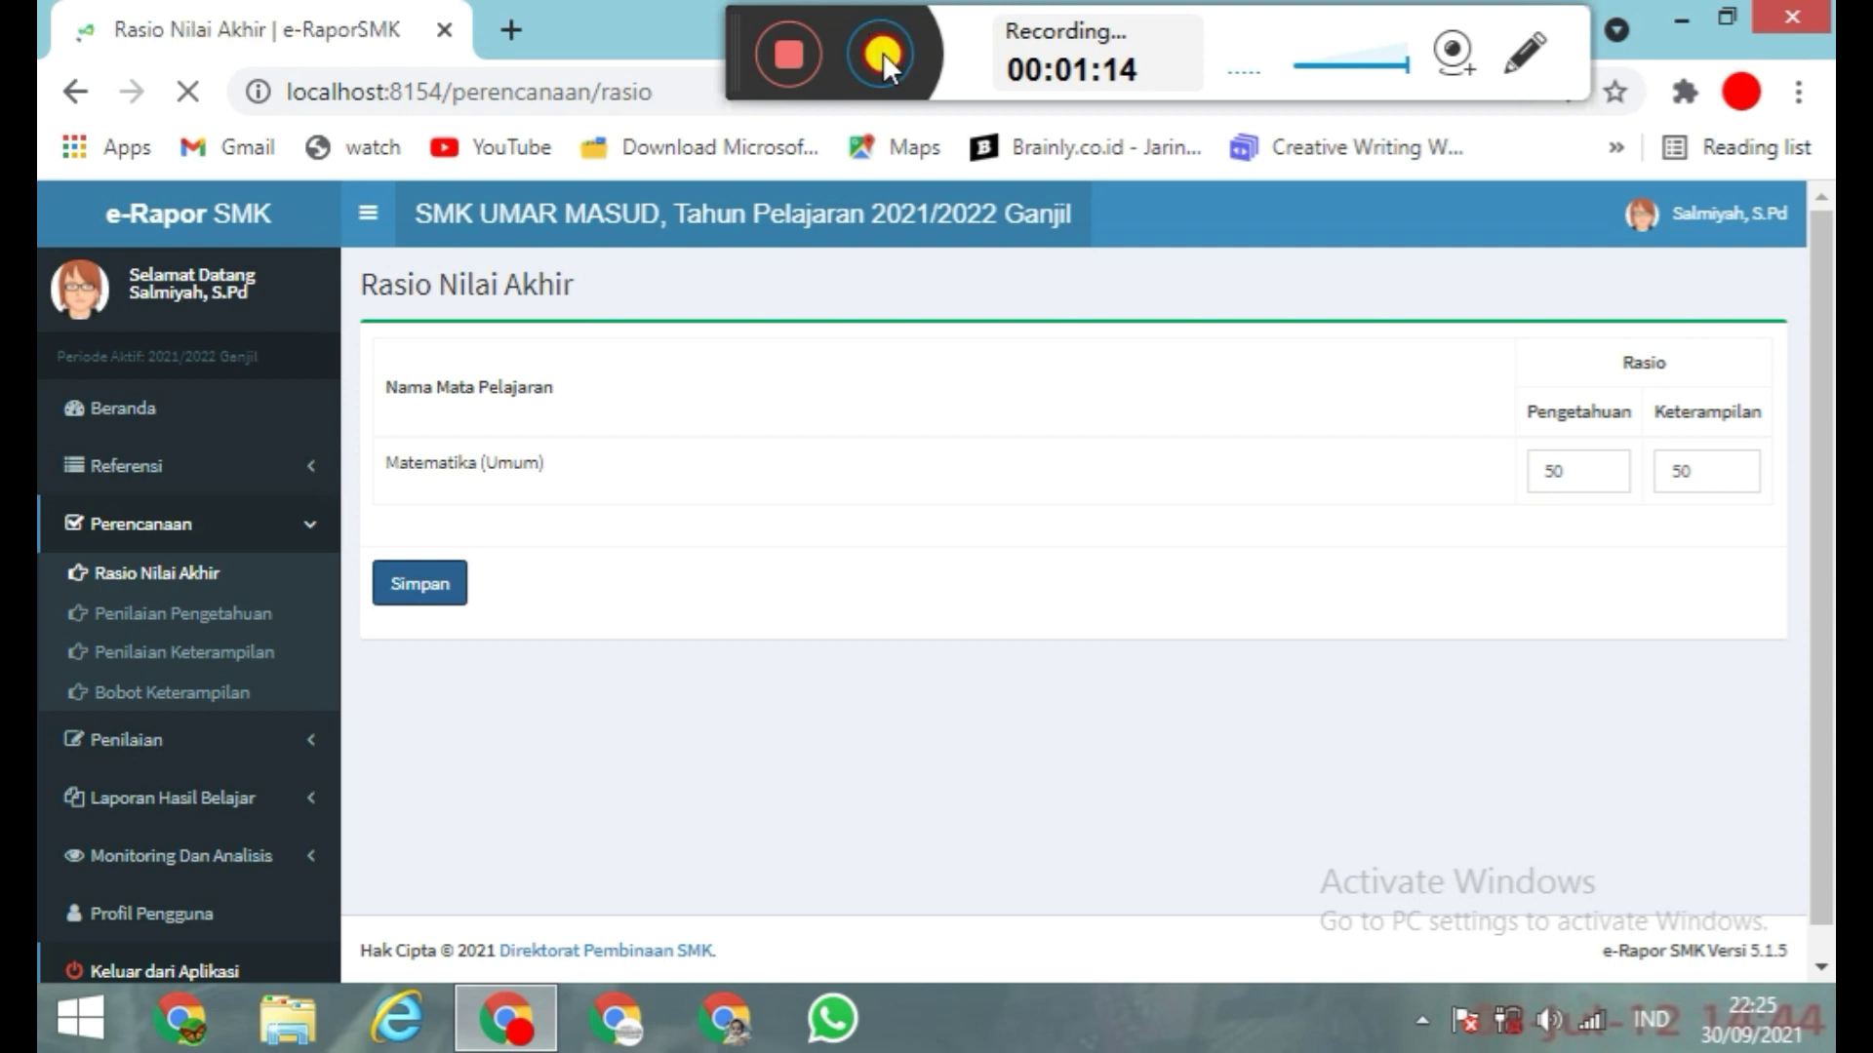
click(899, 45)
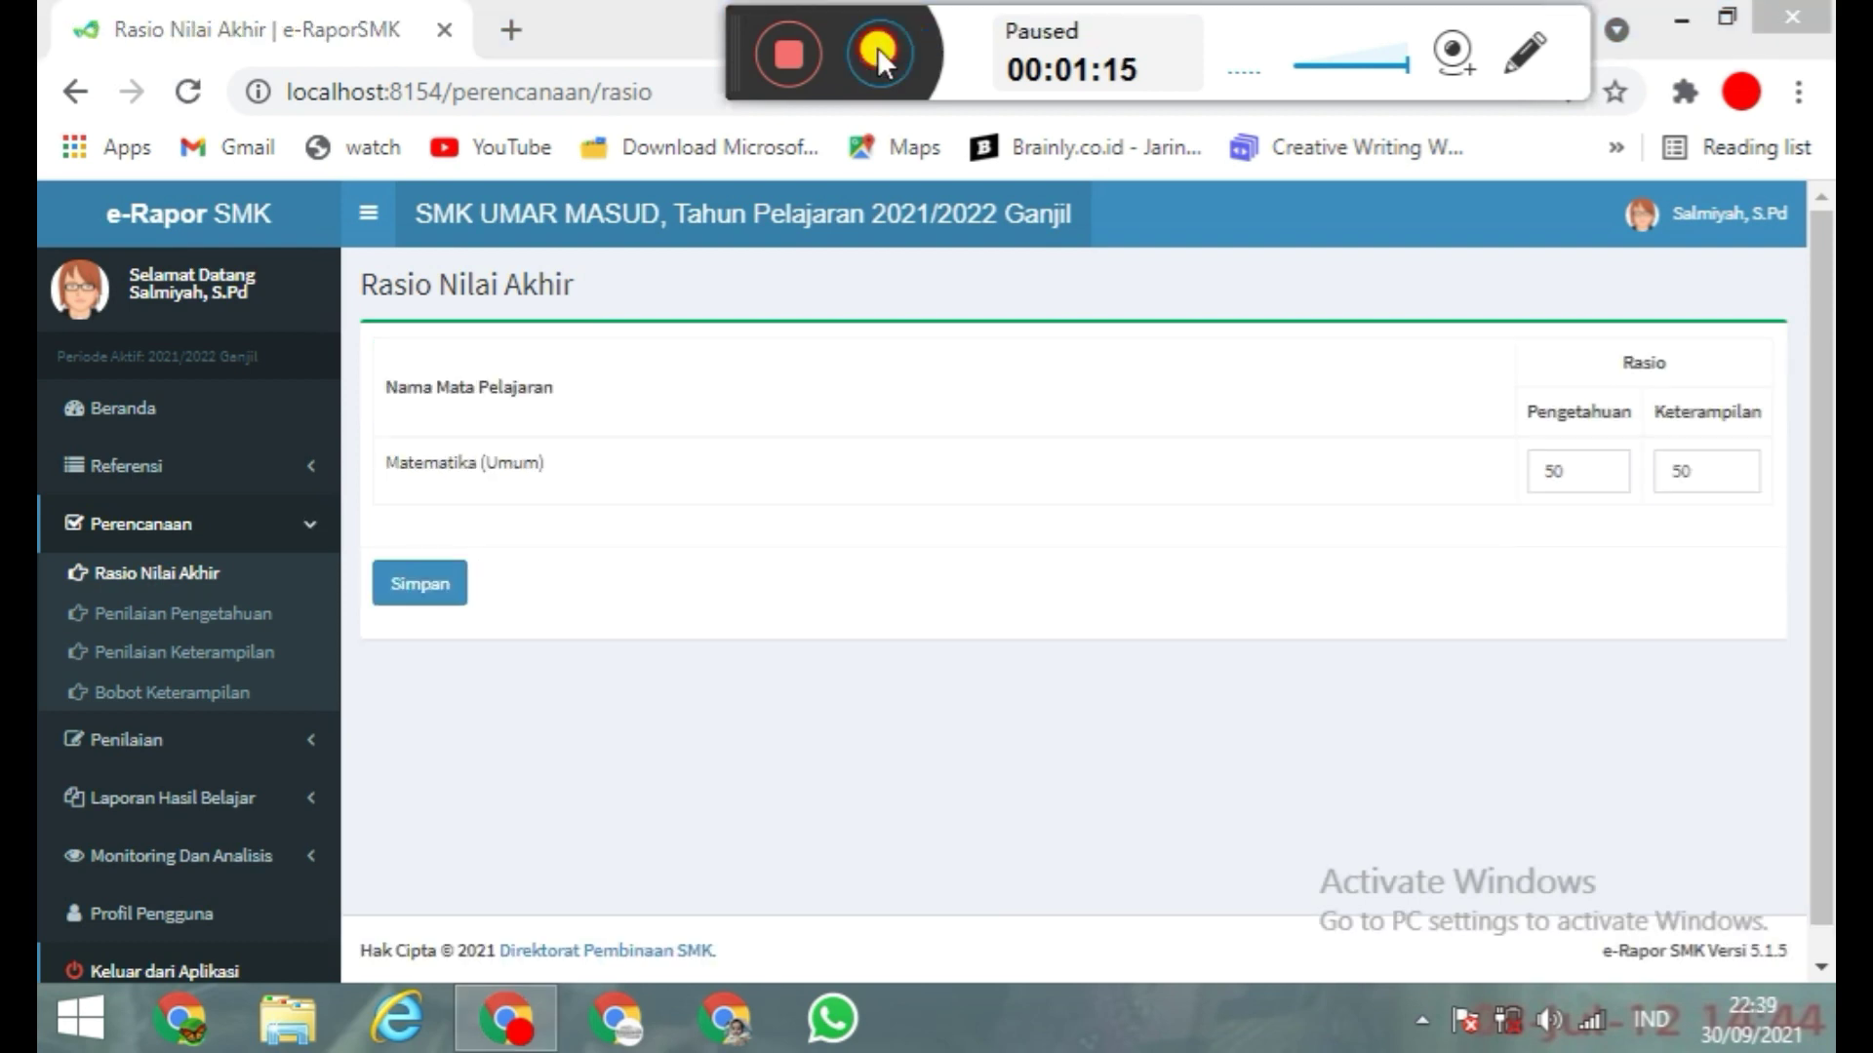
click(878, 52)
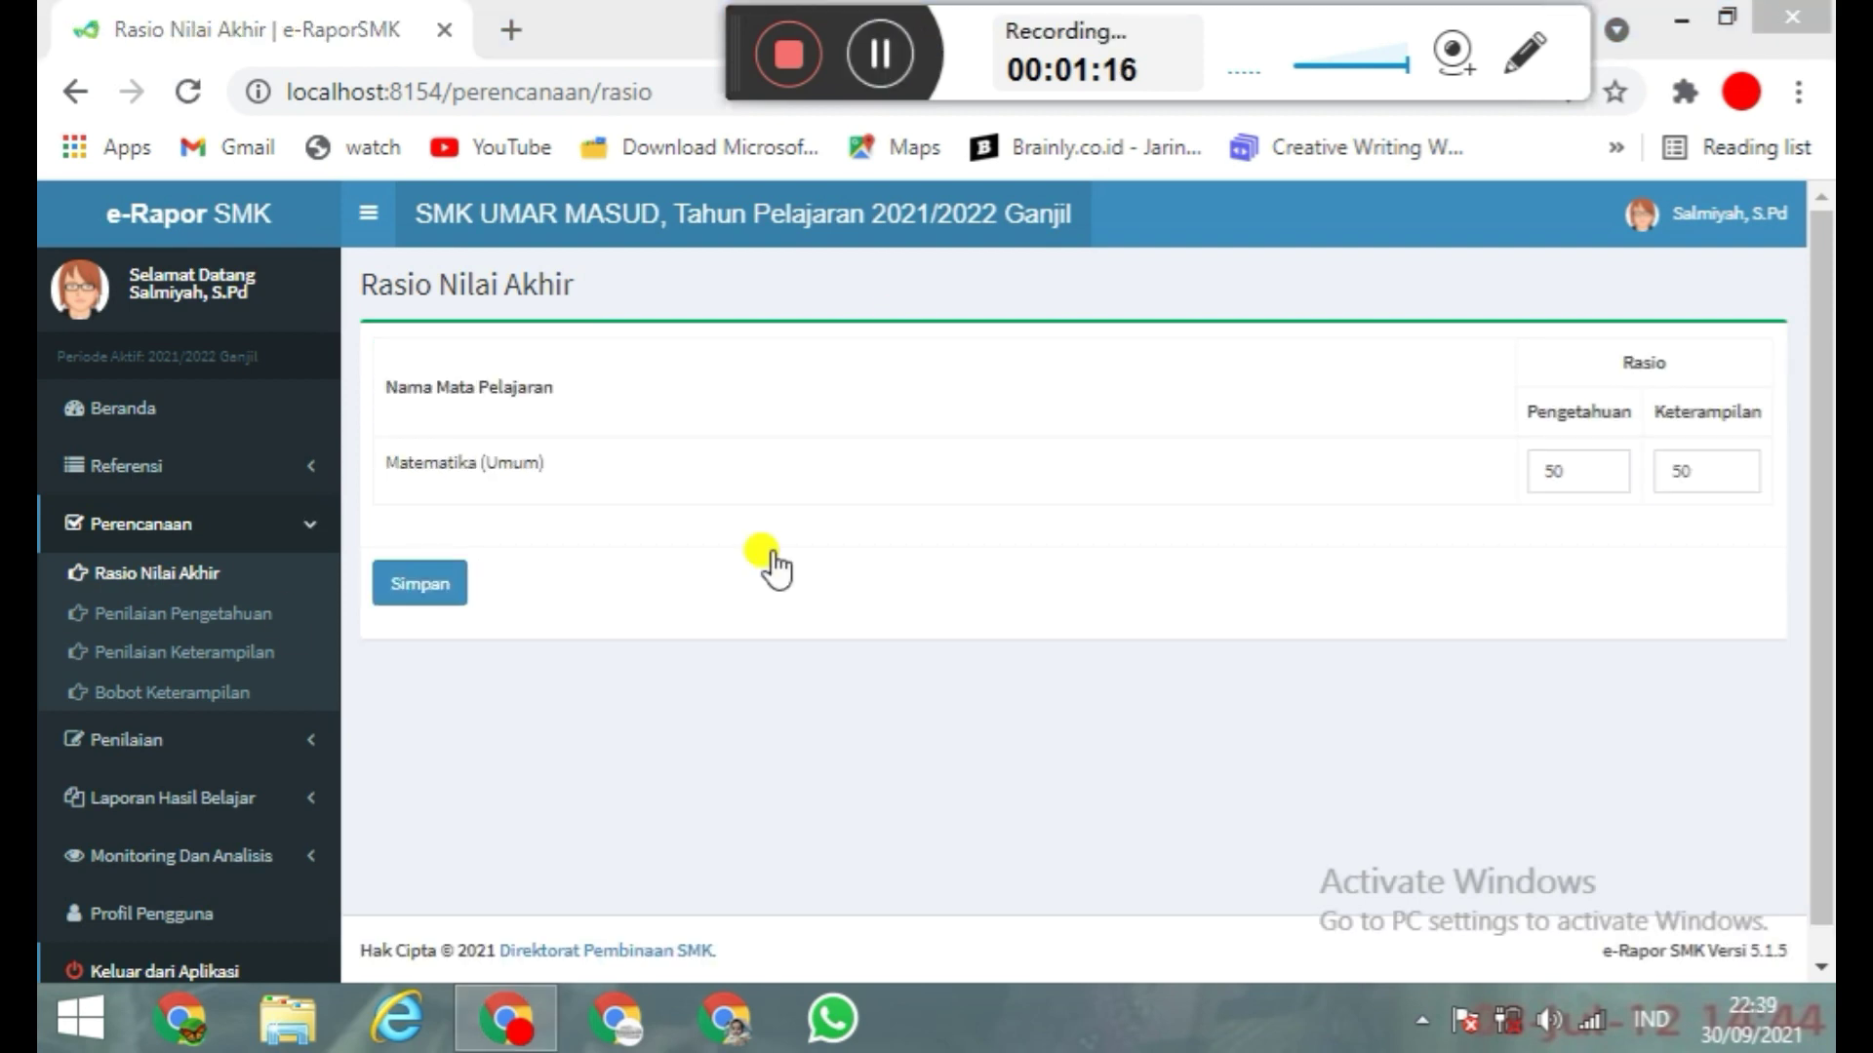
- Start a new Penilaian Pengetahuan plan for Kelas 10, class KELAS X-A, subject Matematika (Umum)
click(201, 622)
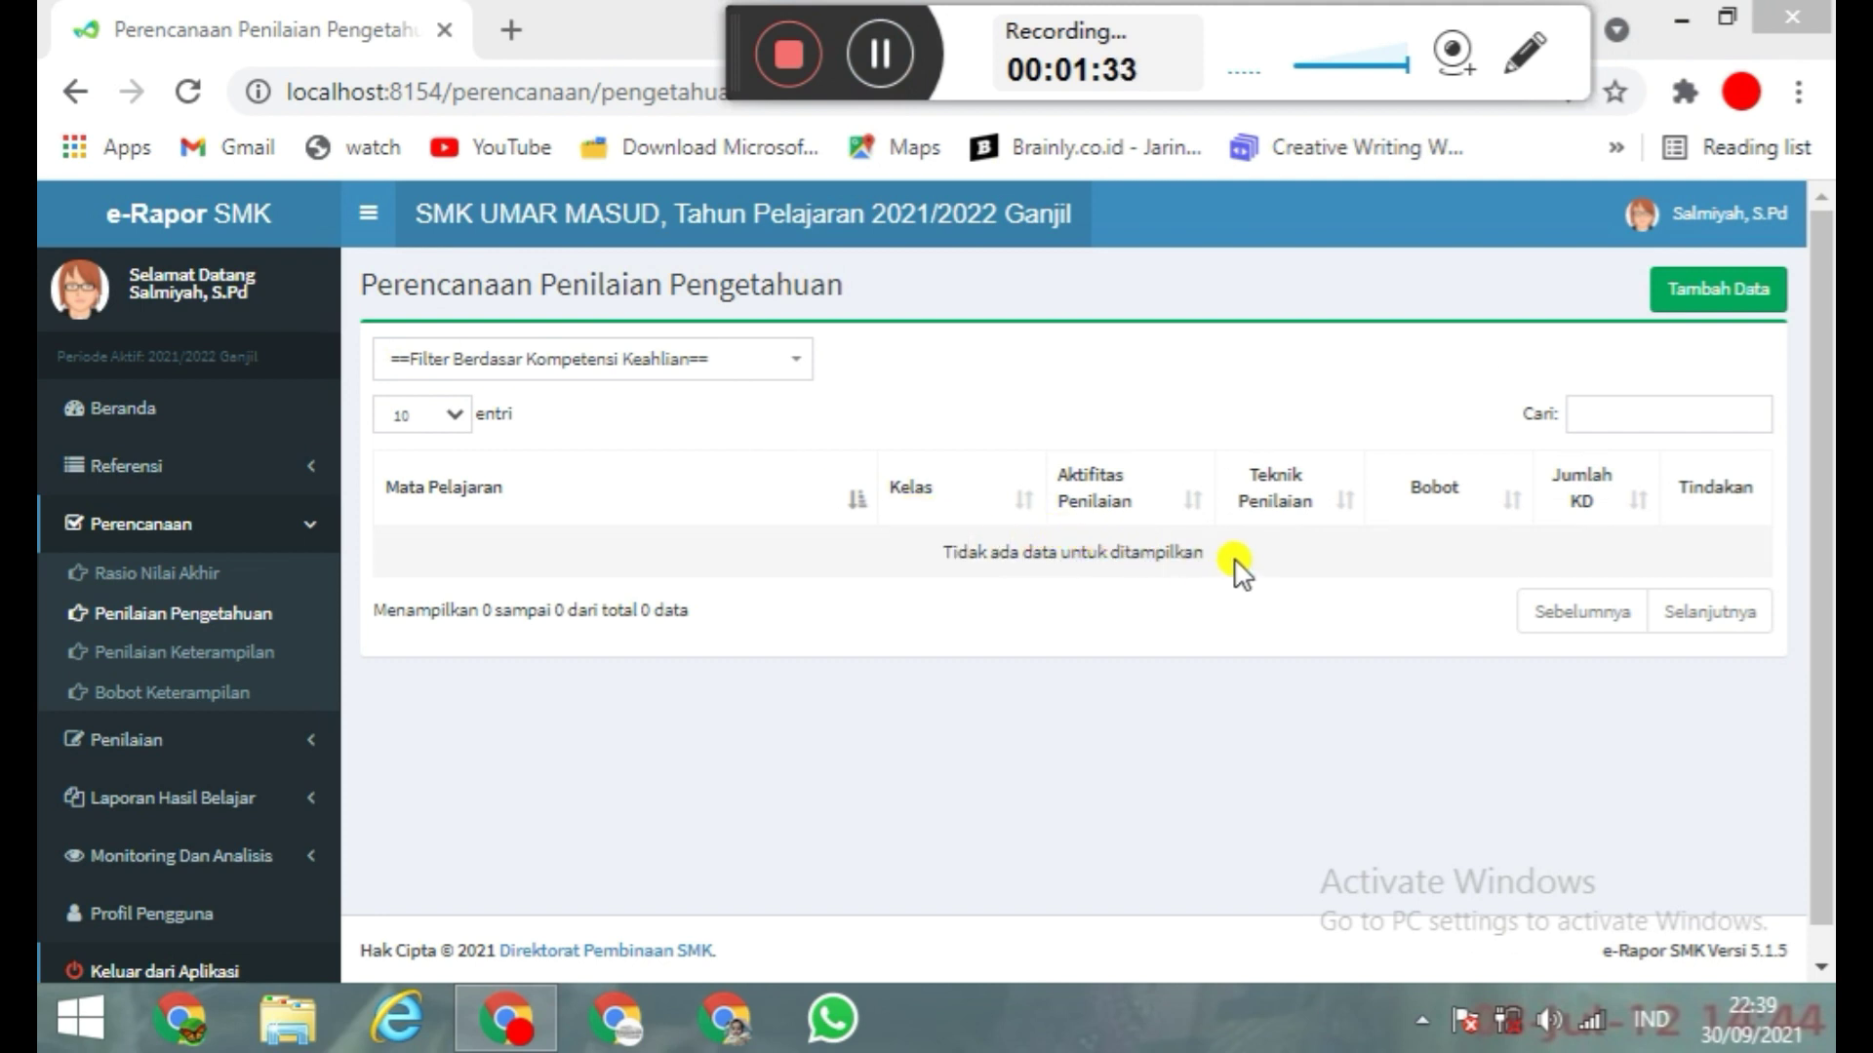
click(1697, 297)
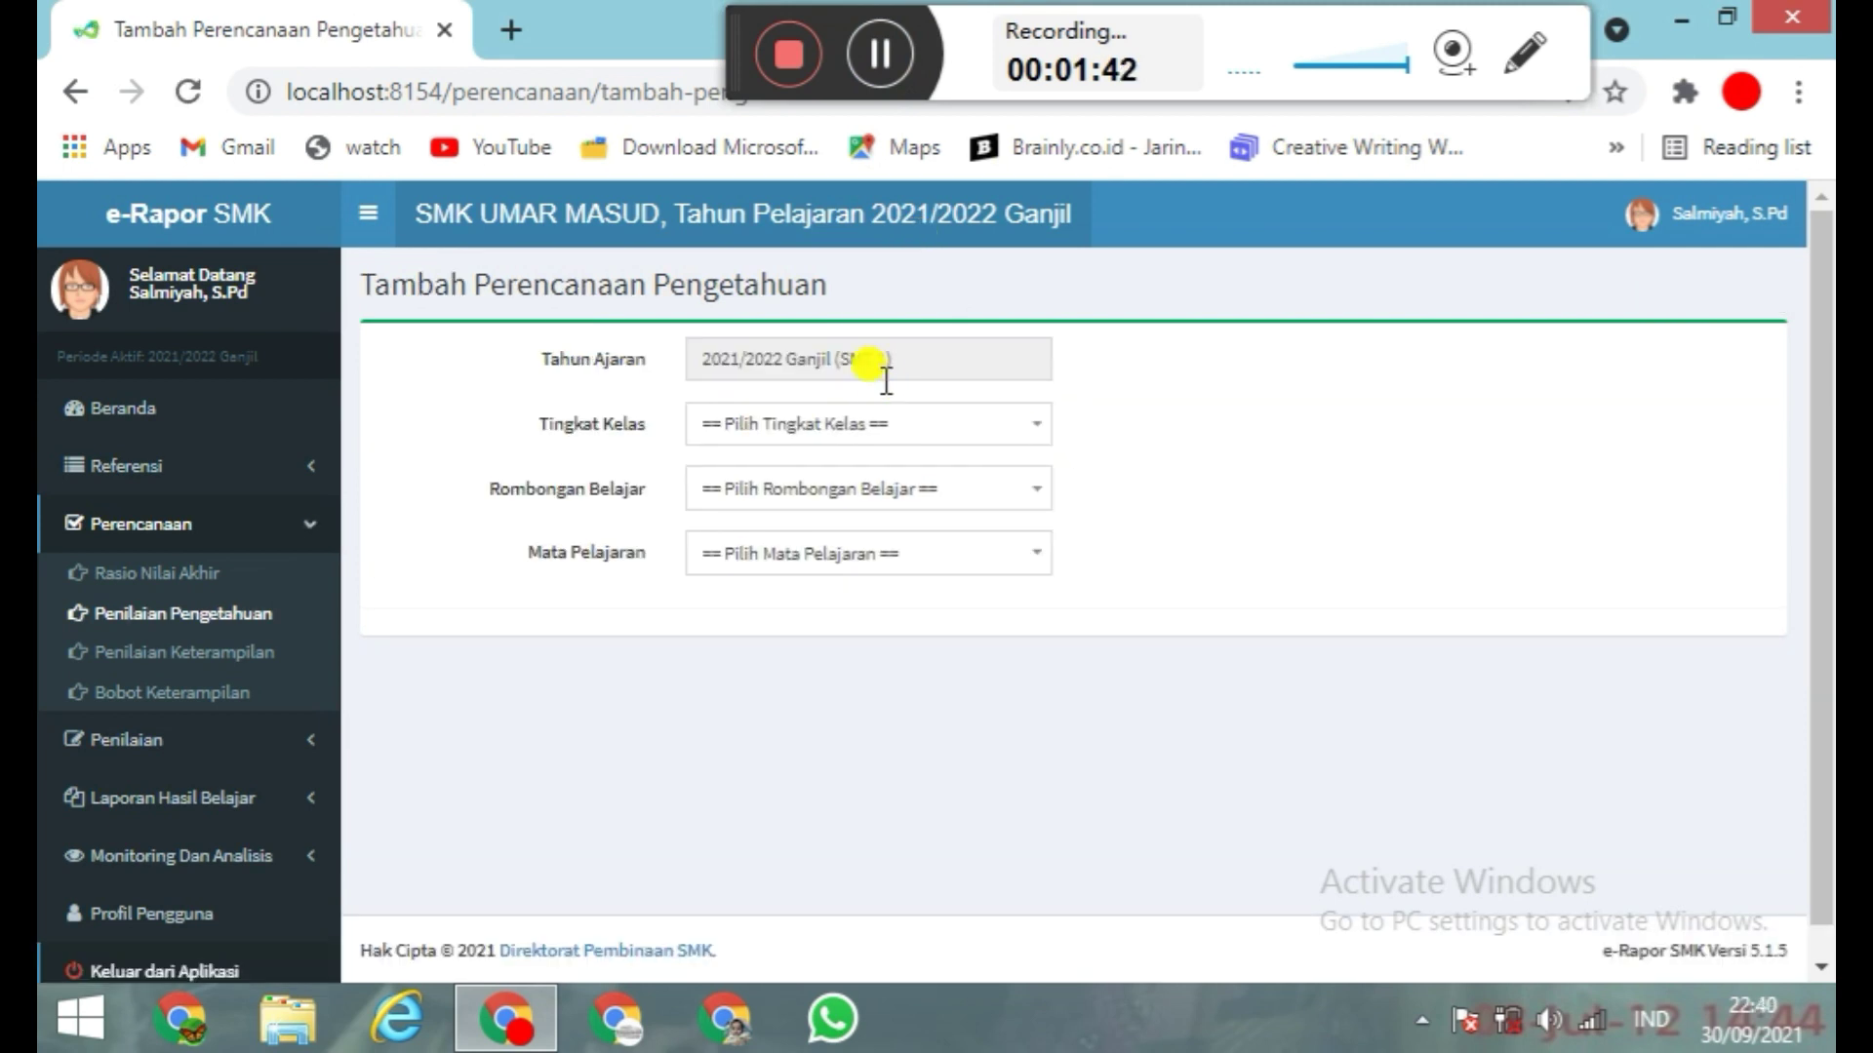
click(968, 437)
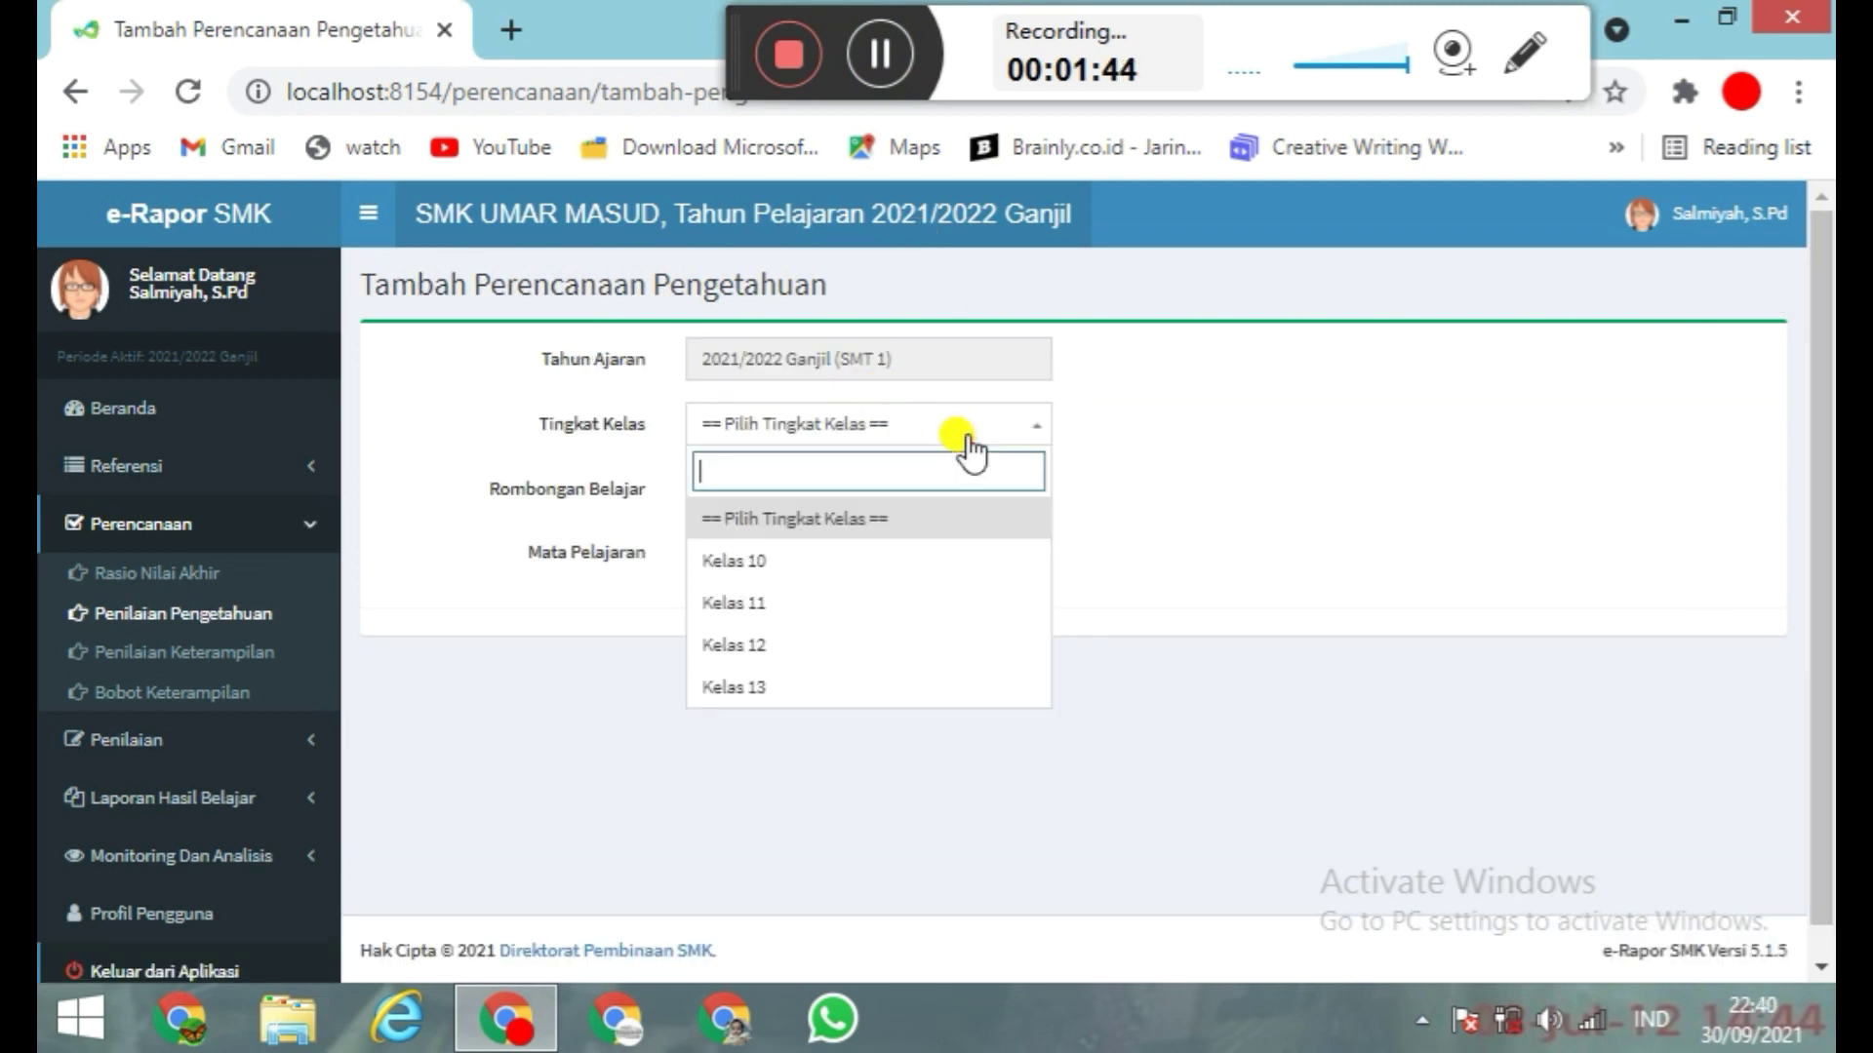
click(942, 561)
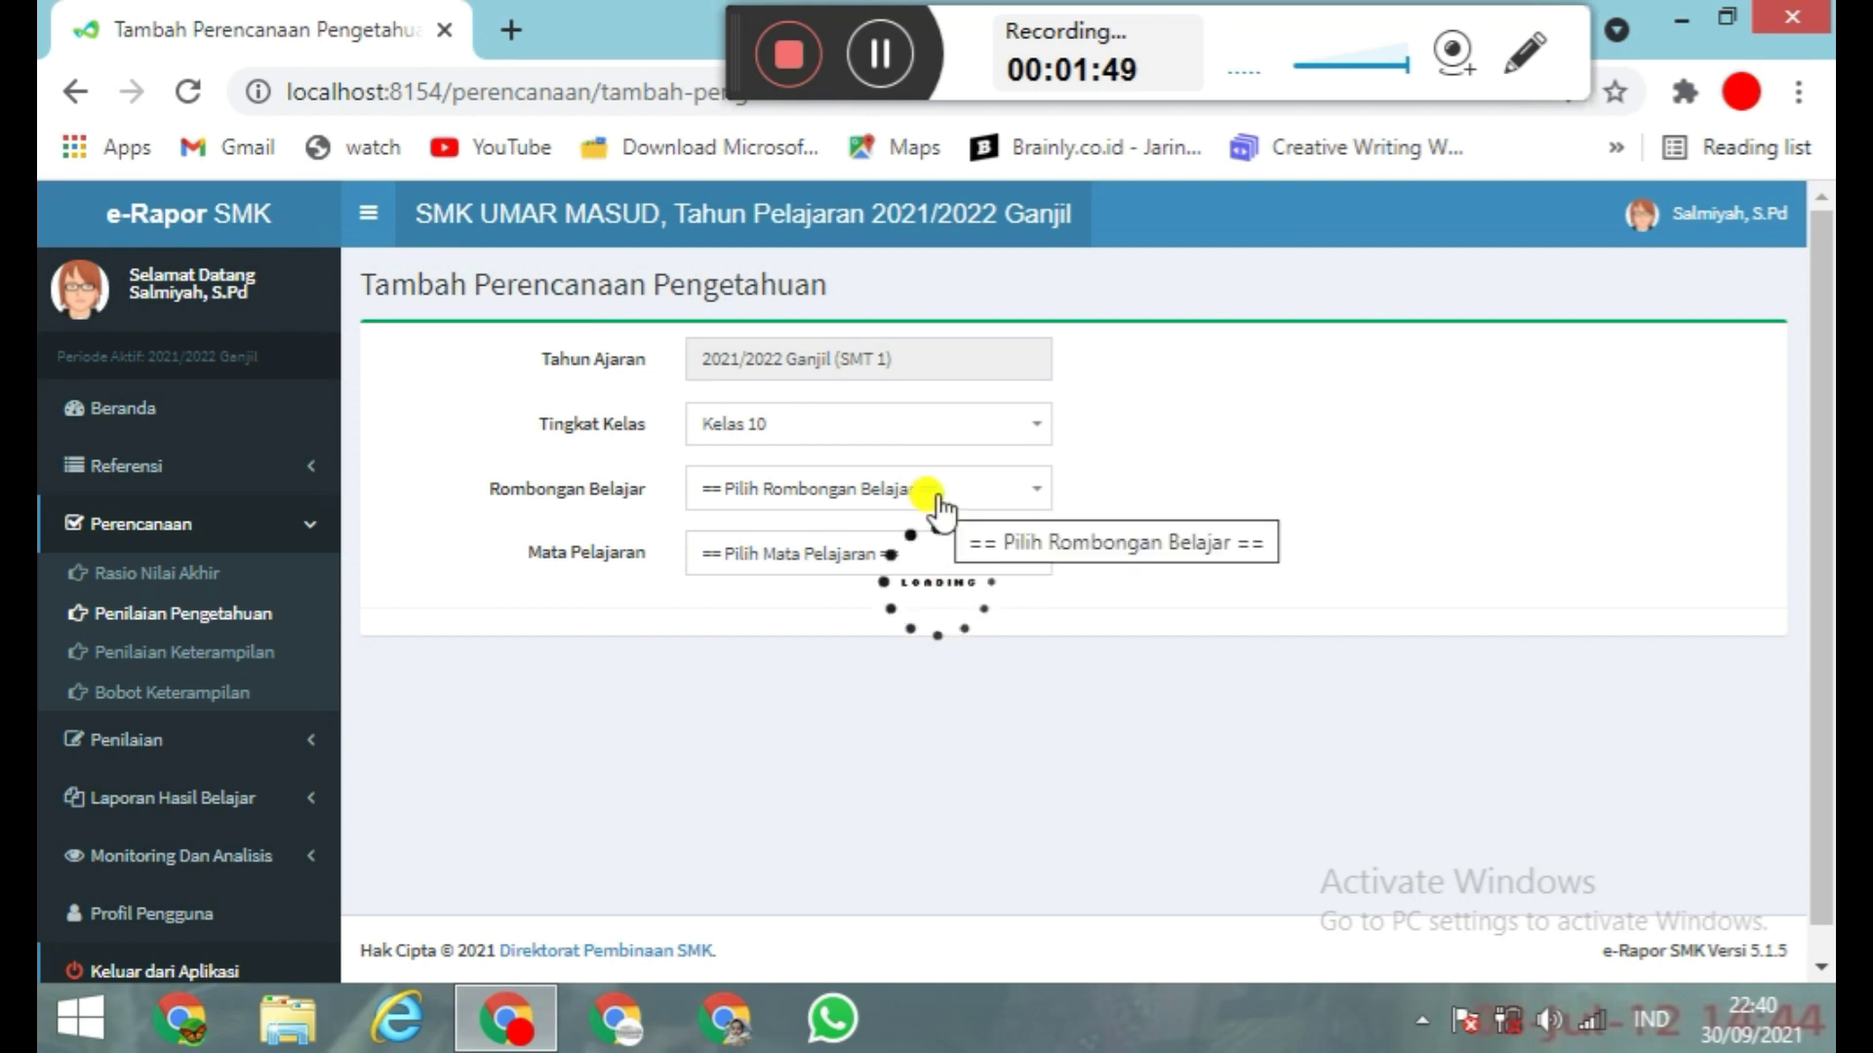
click(976, 499)
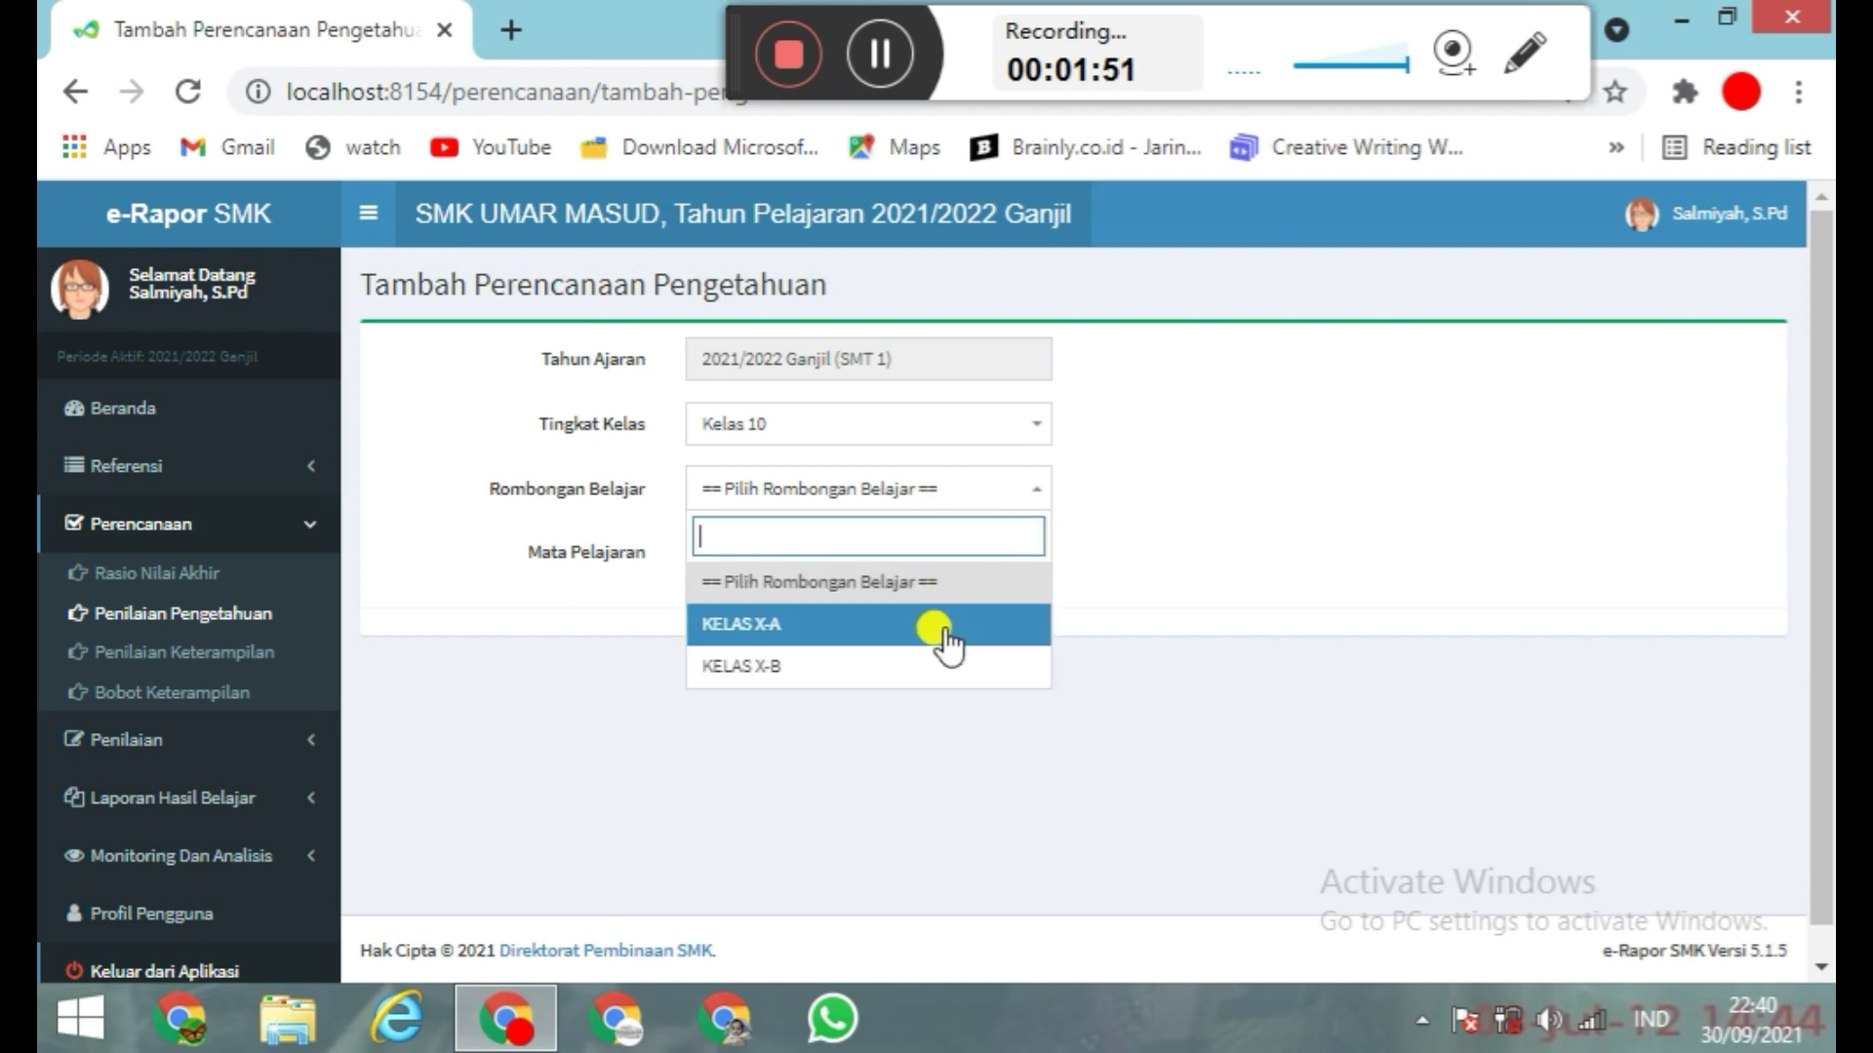
click(937, 624)
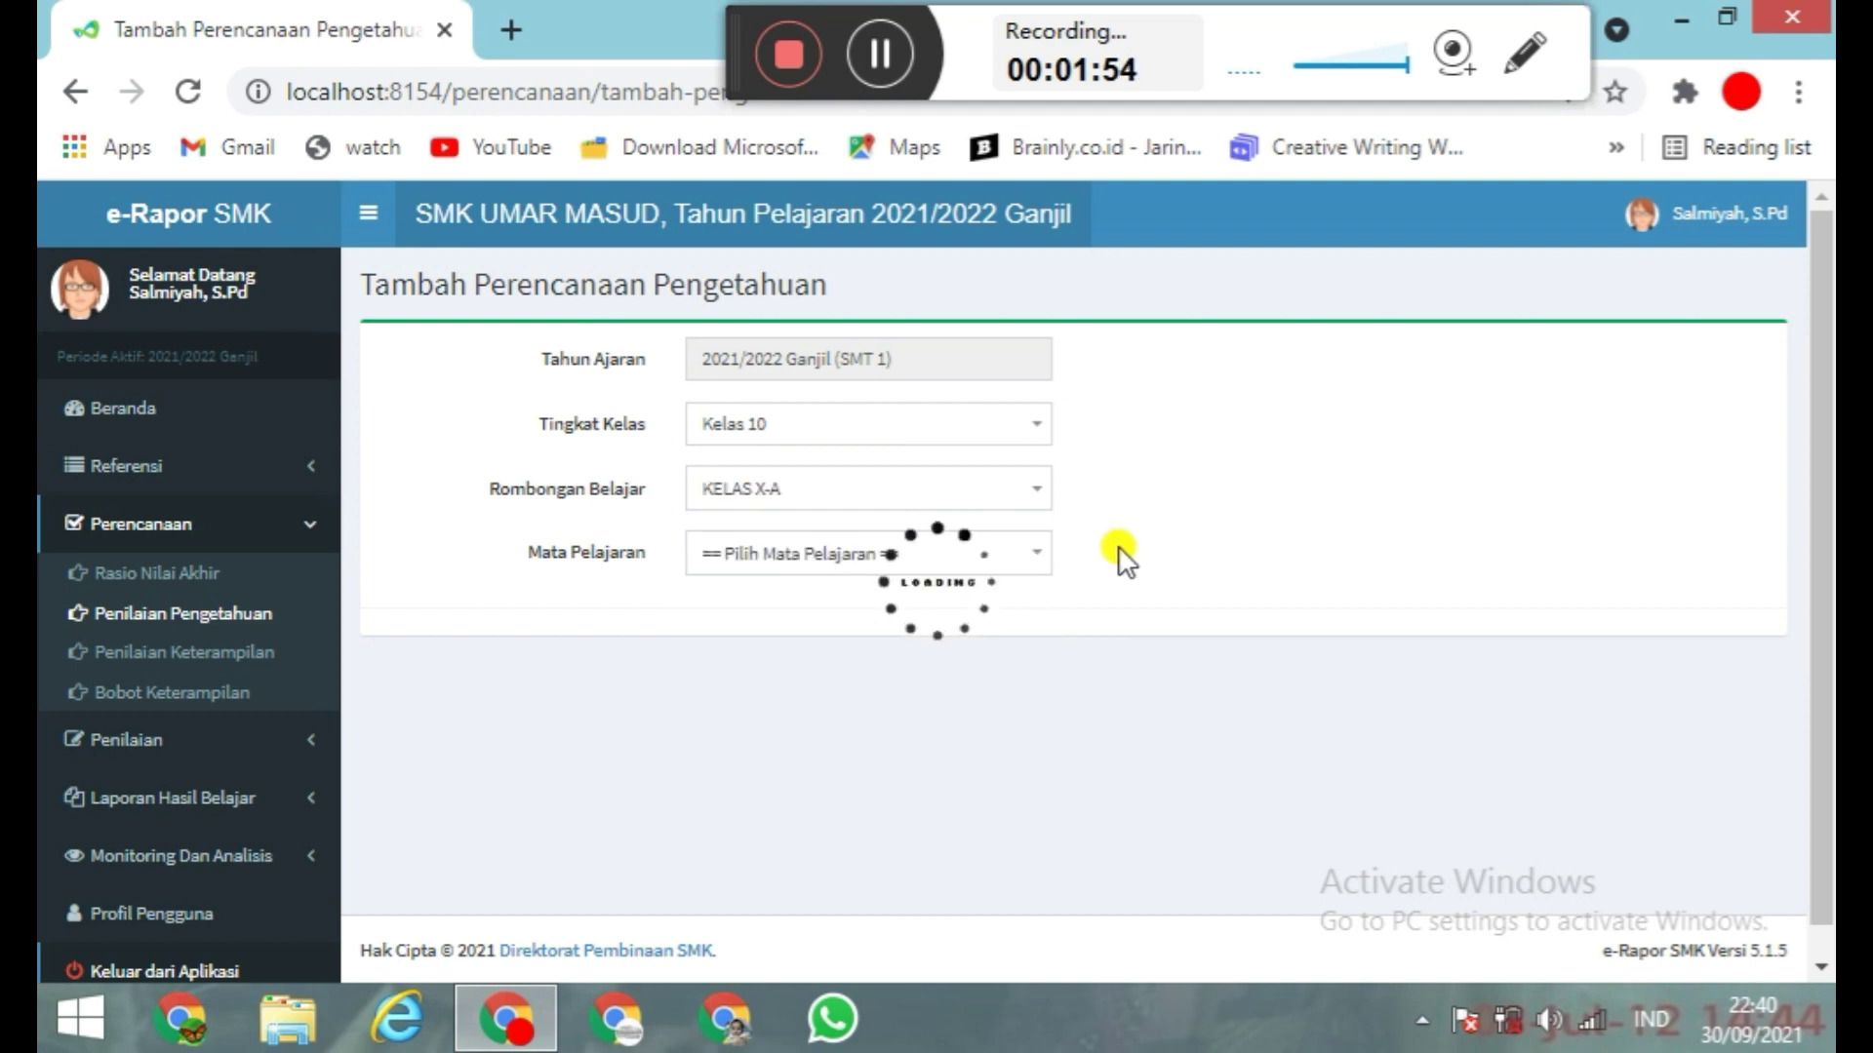
click(1019, 566)
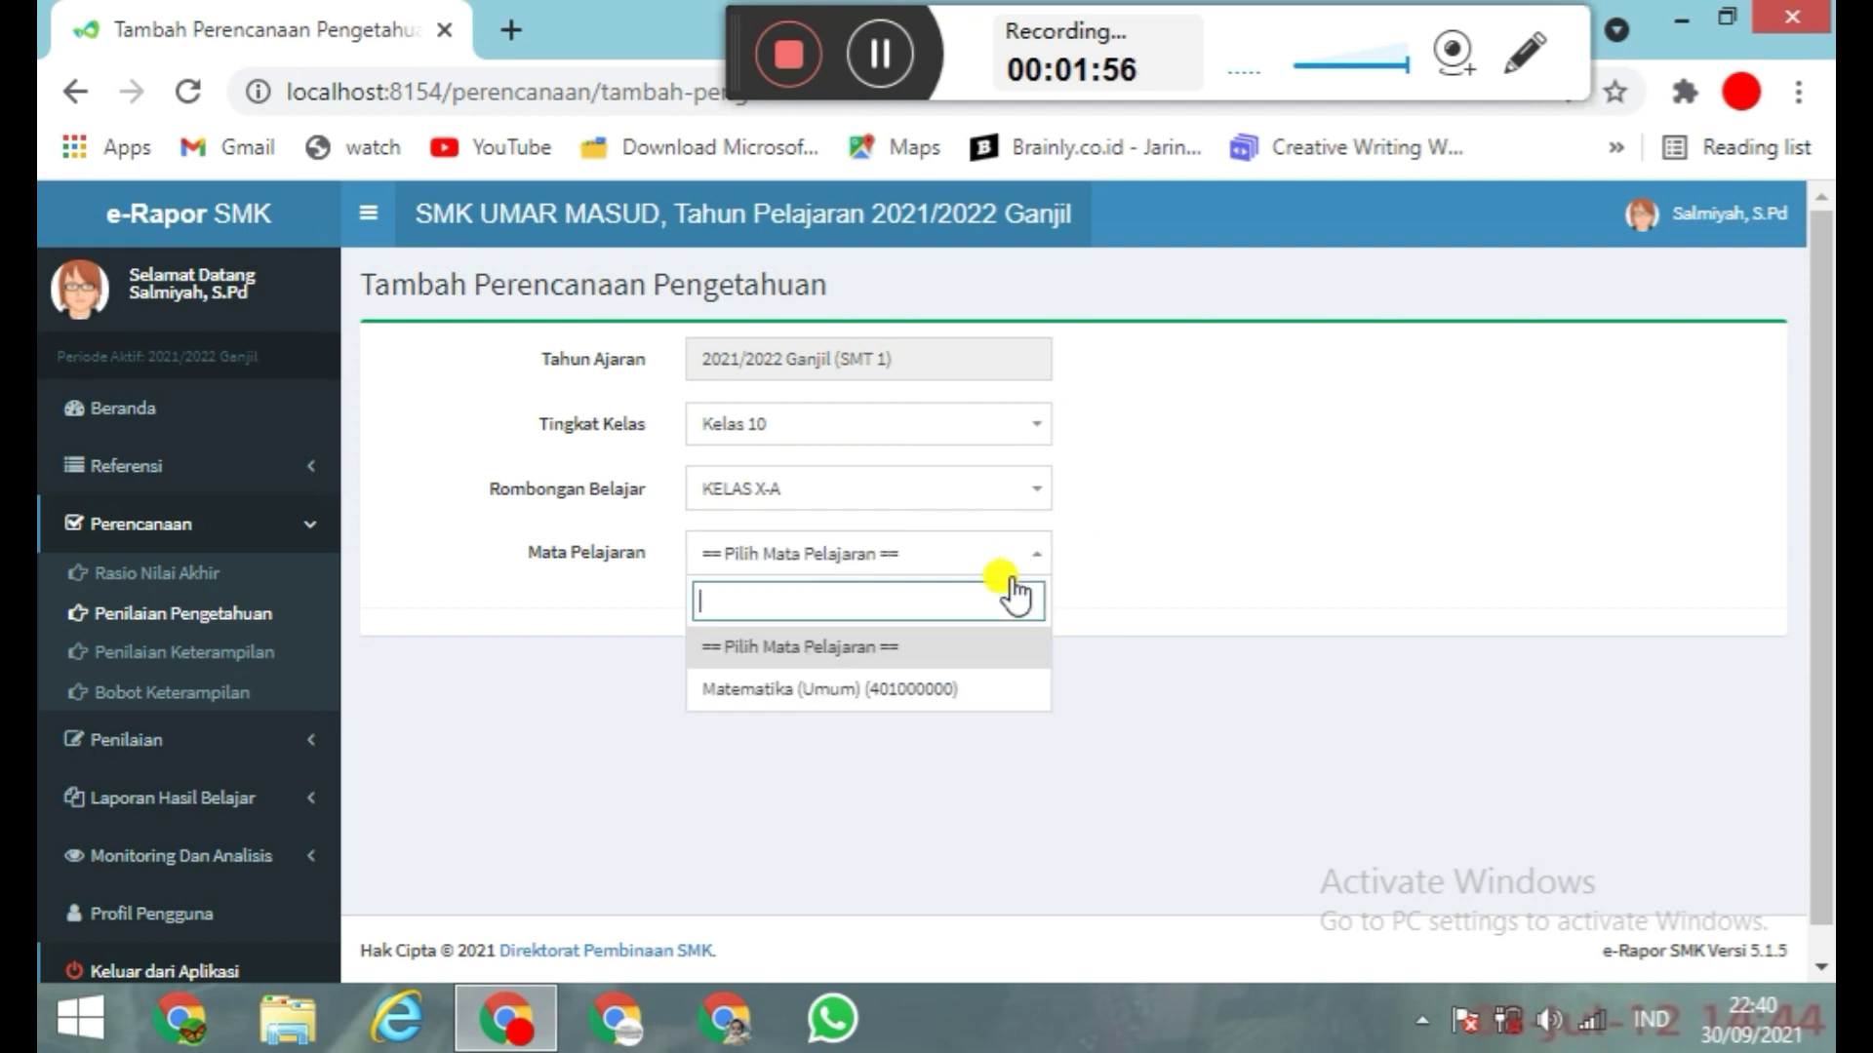
click(965, 682)
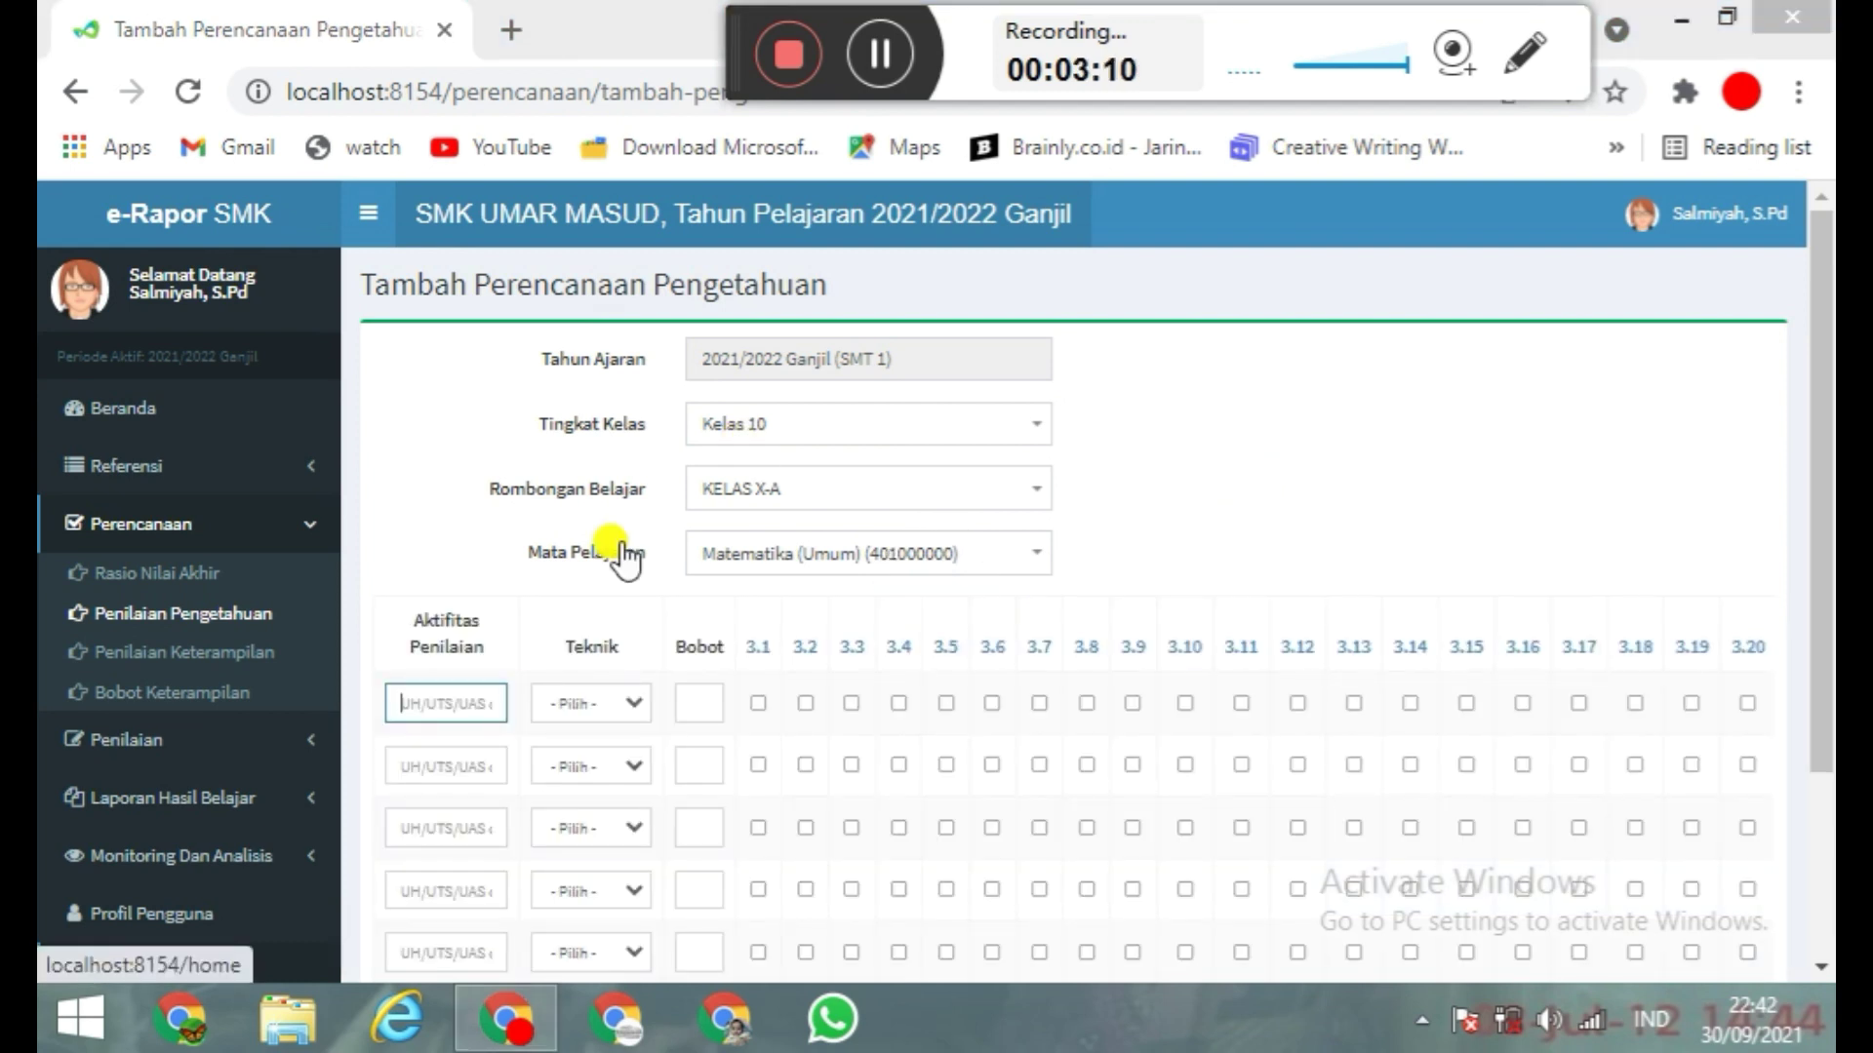
- Fill the first assessment row with activity PH, technique Penugasan and weight 3
click(448, 704)
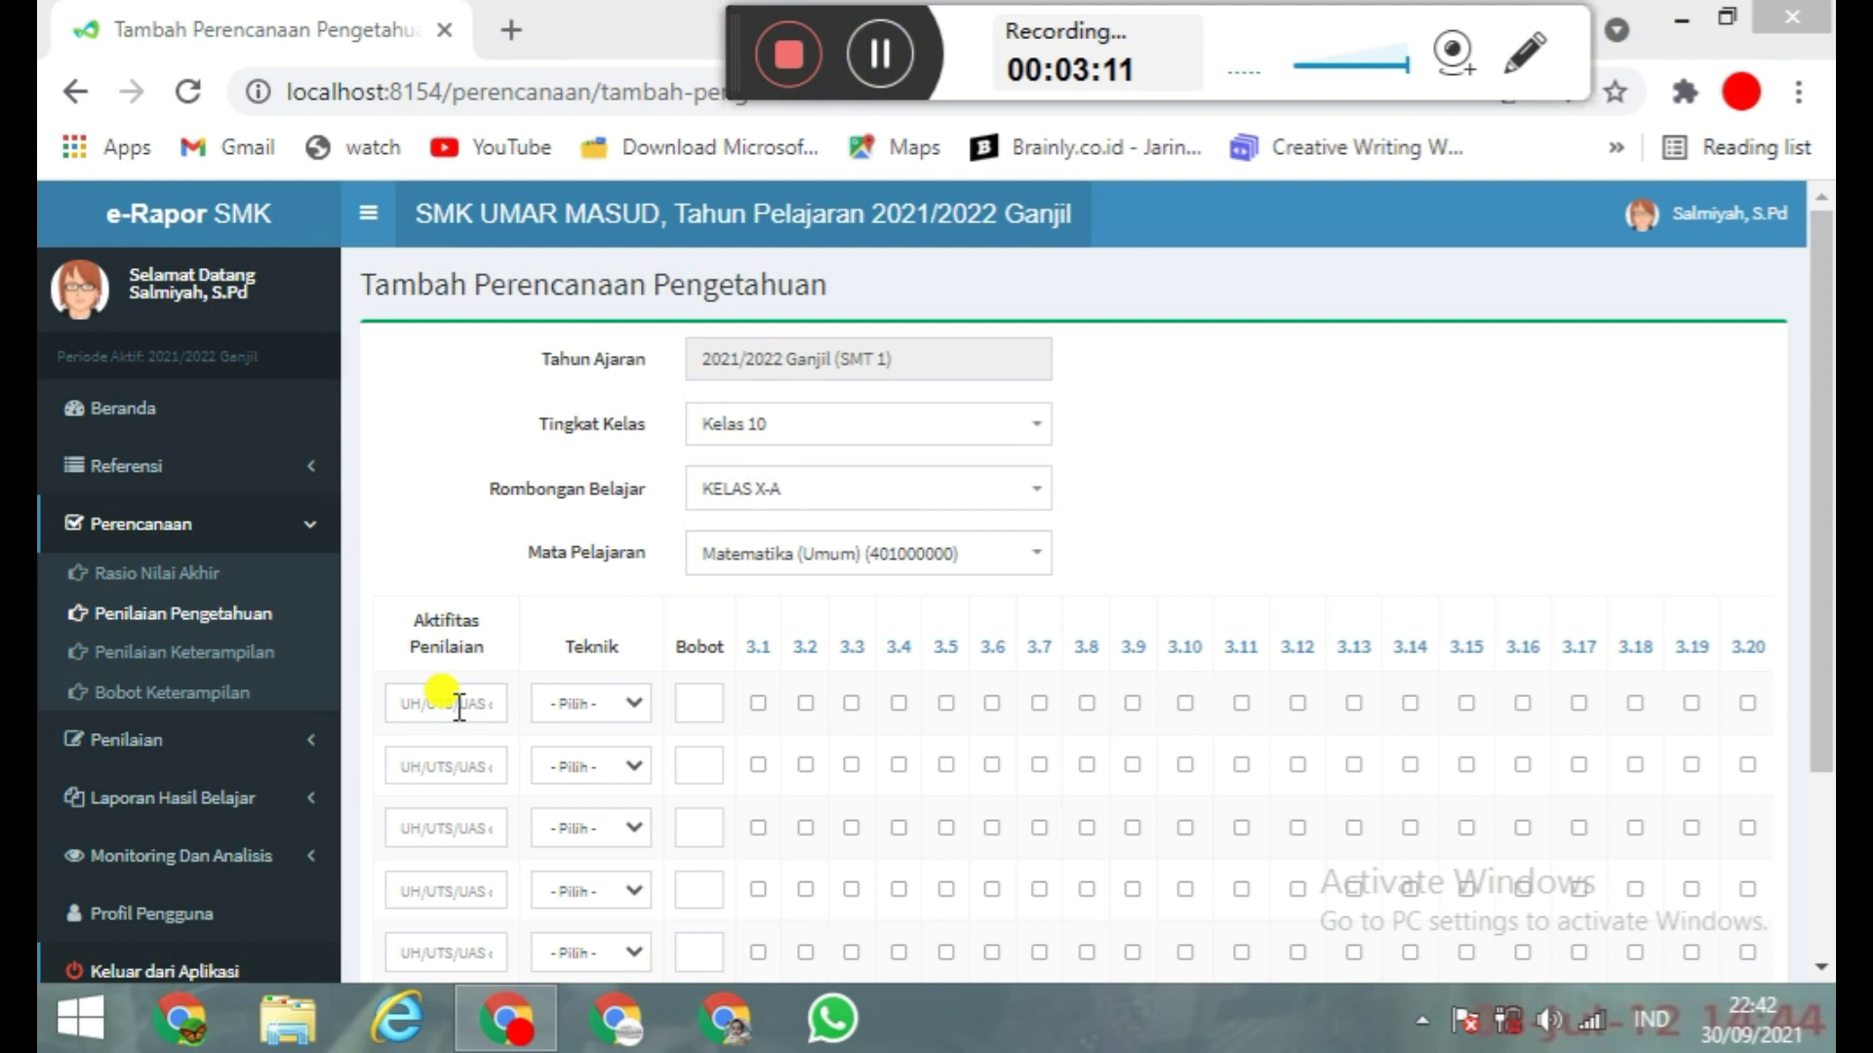
click(515, 702)
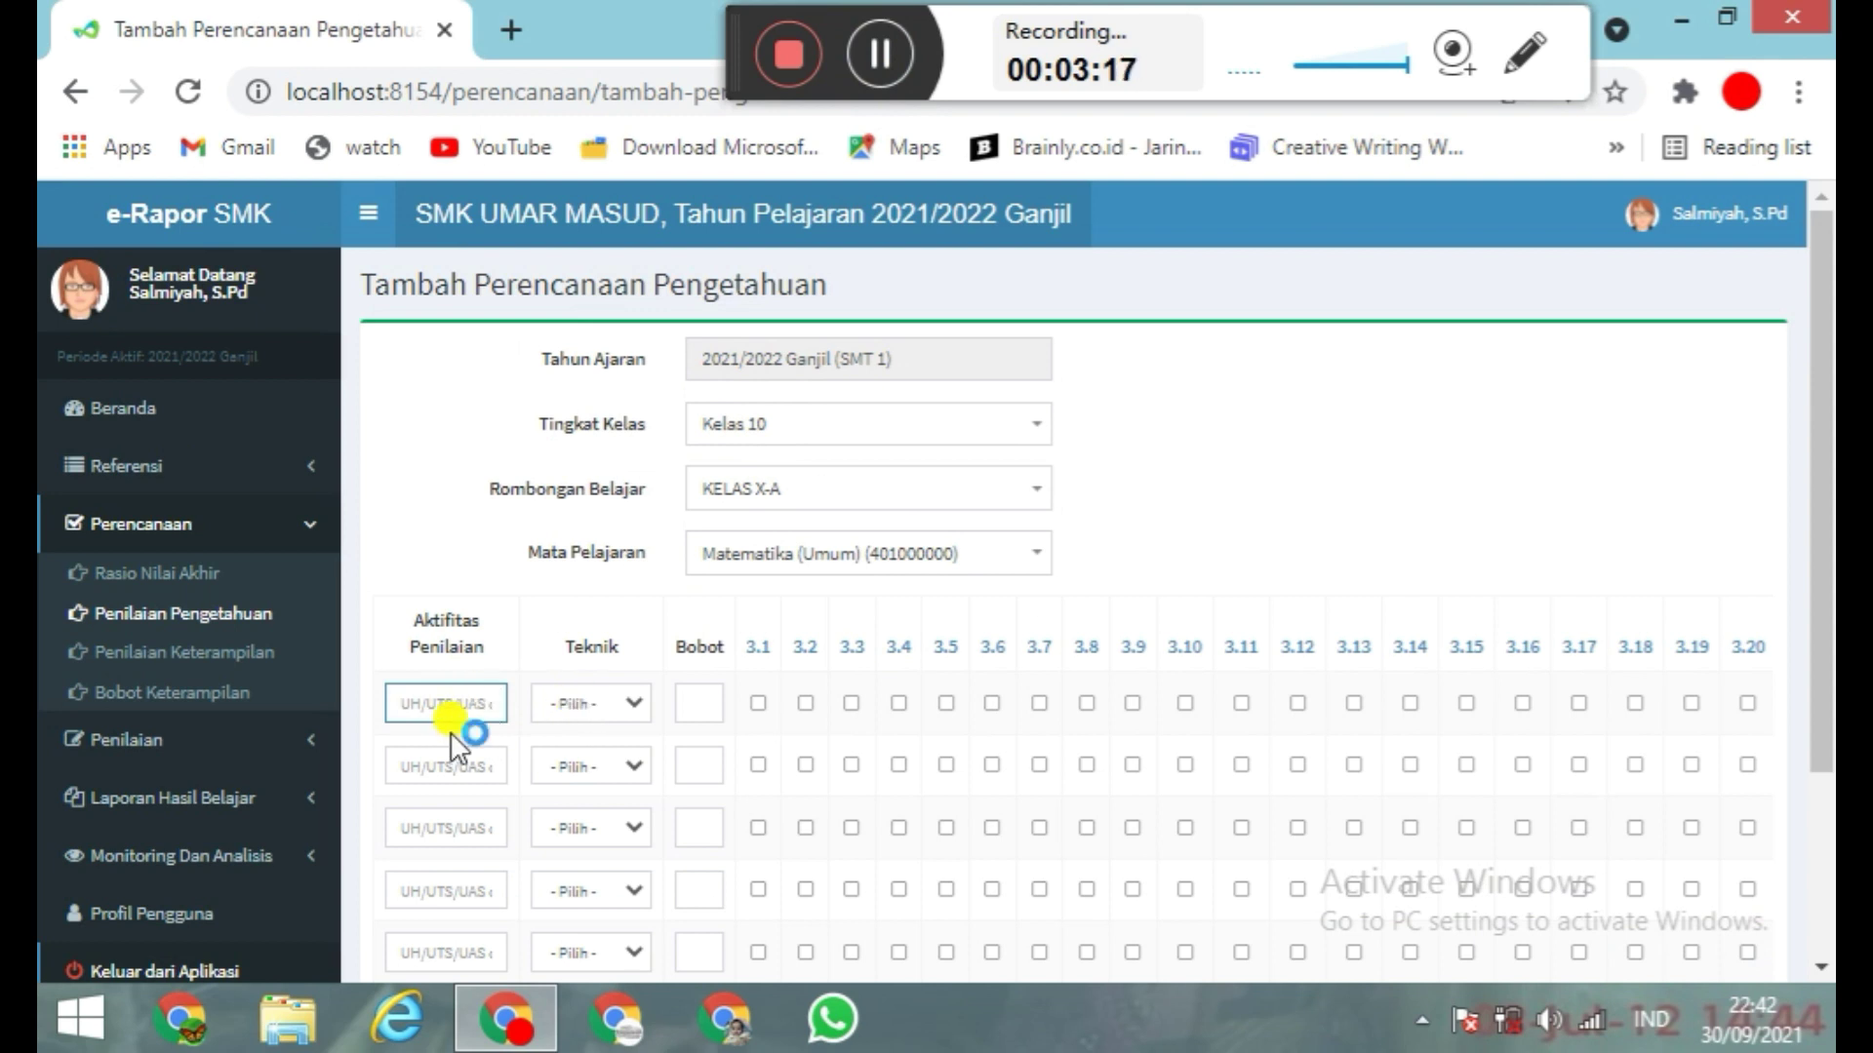
text(PH)
click(616, 710)
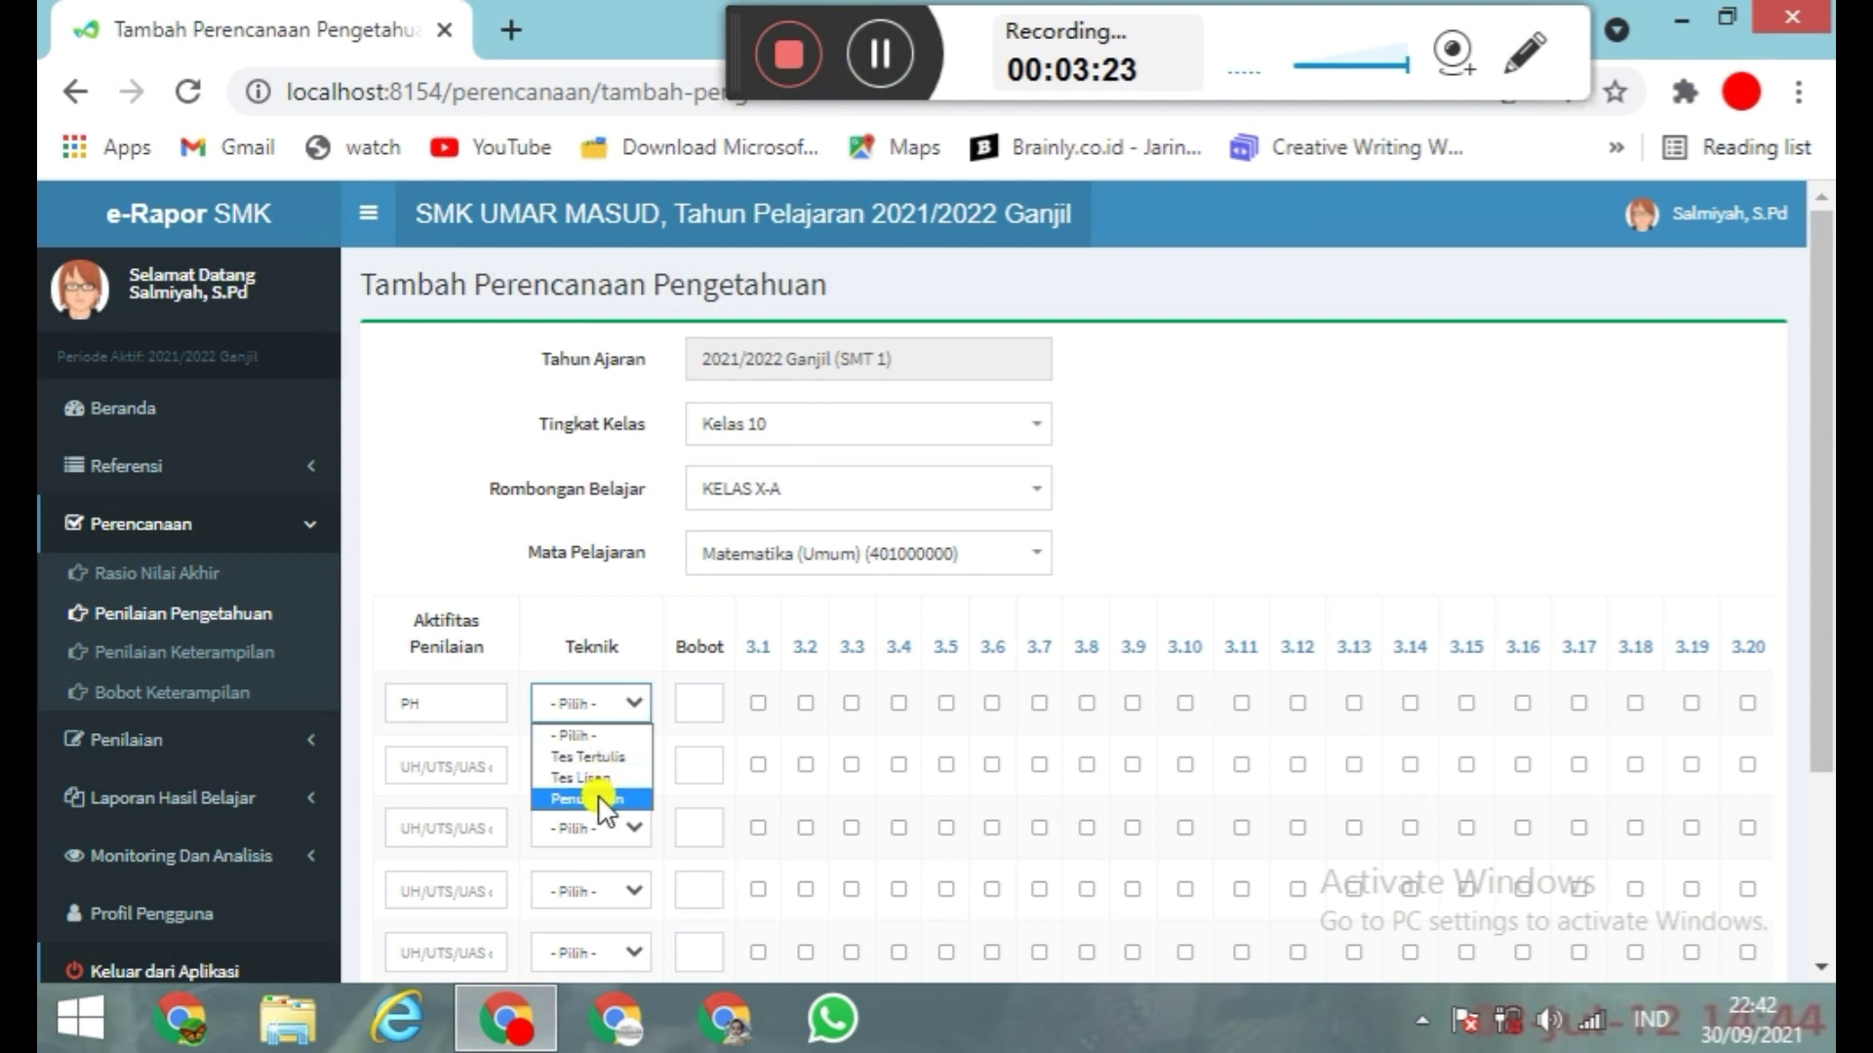
click(599, 802)
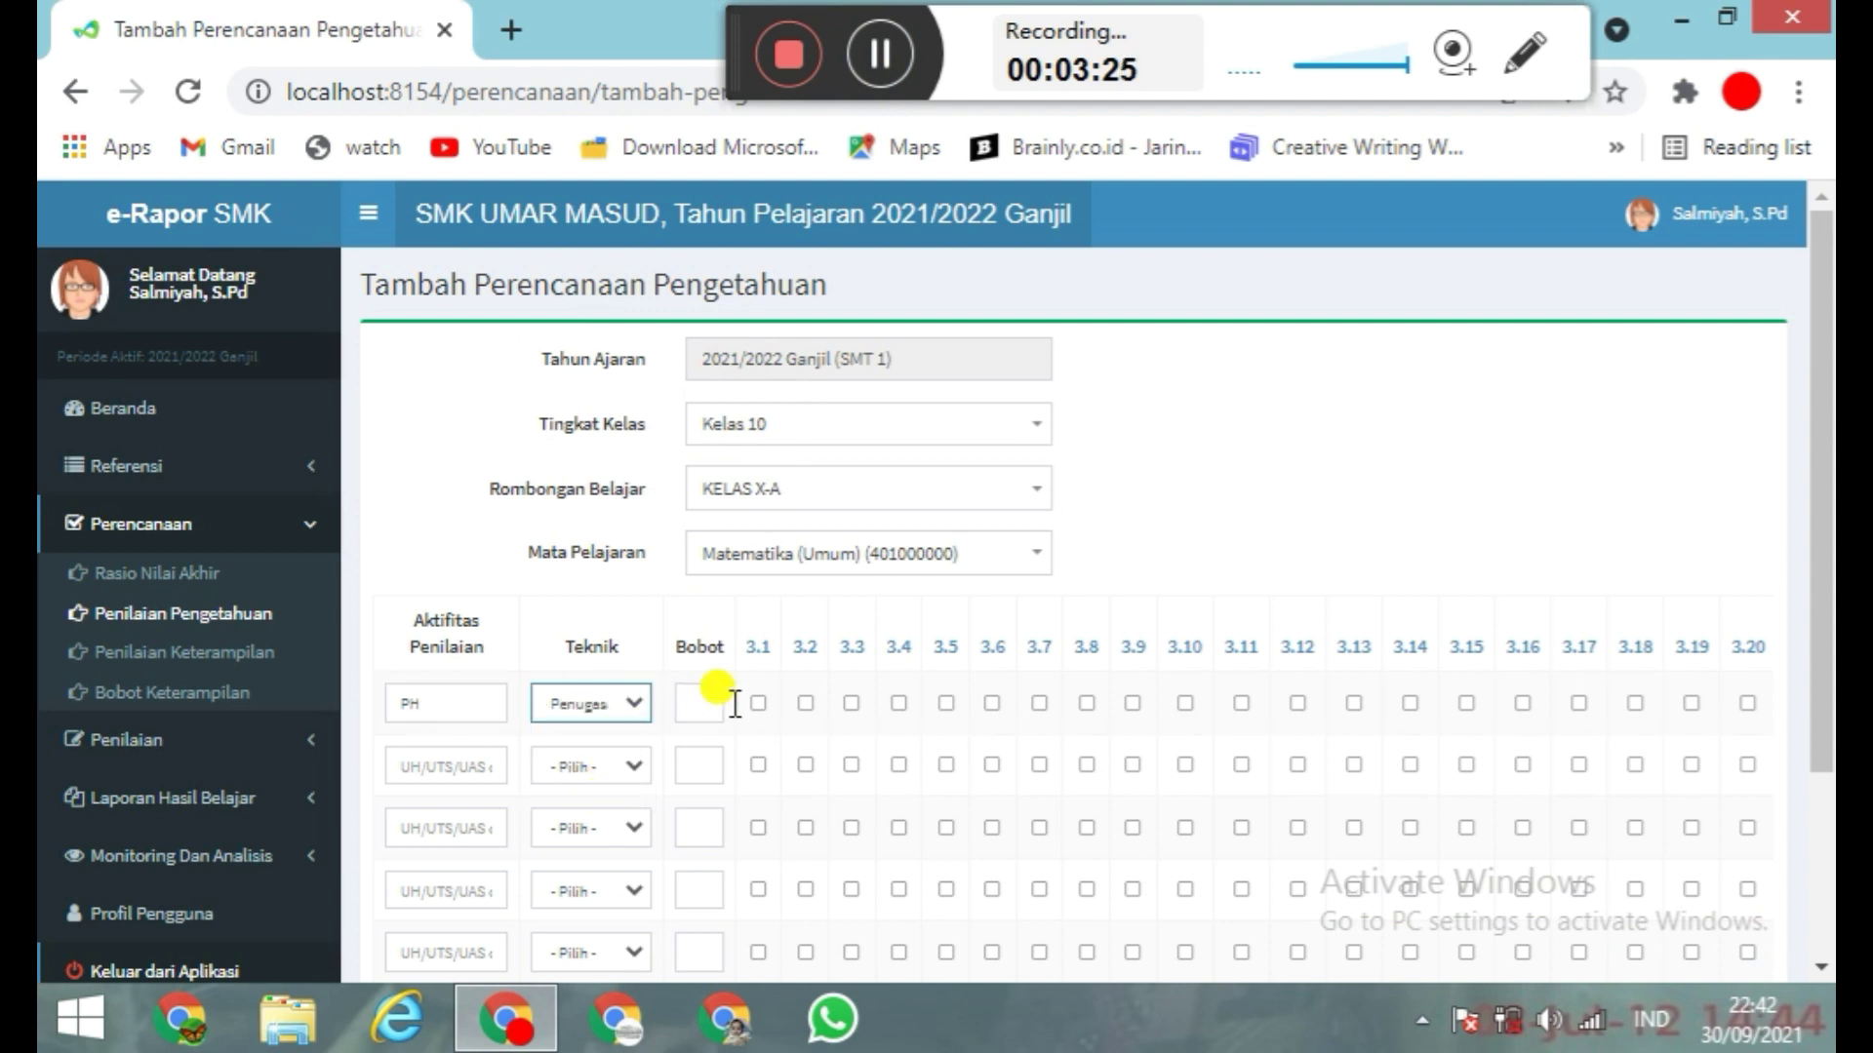
click(695, 703)
text(3)
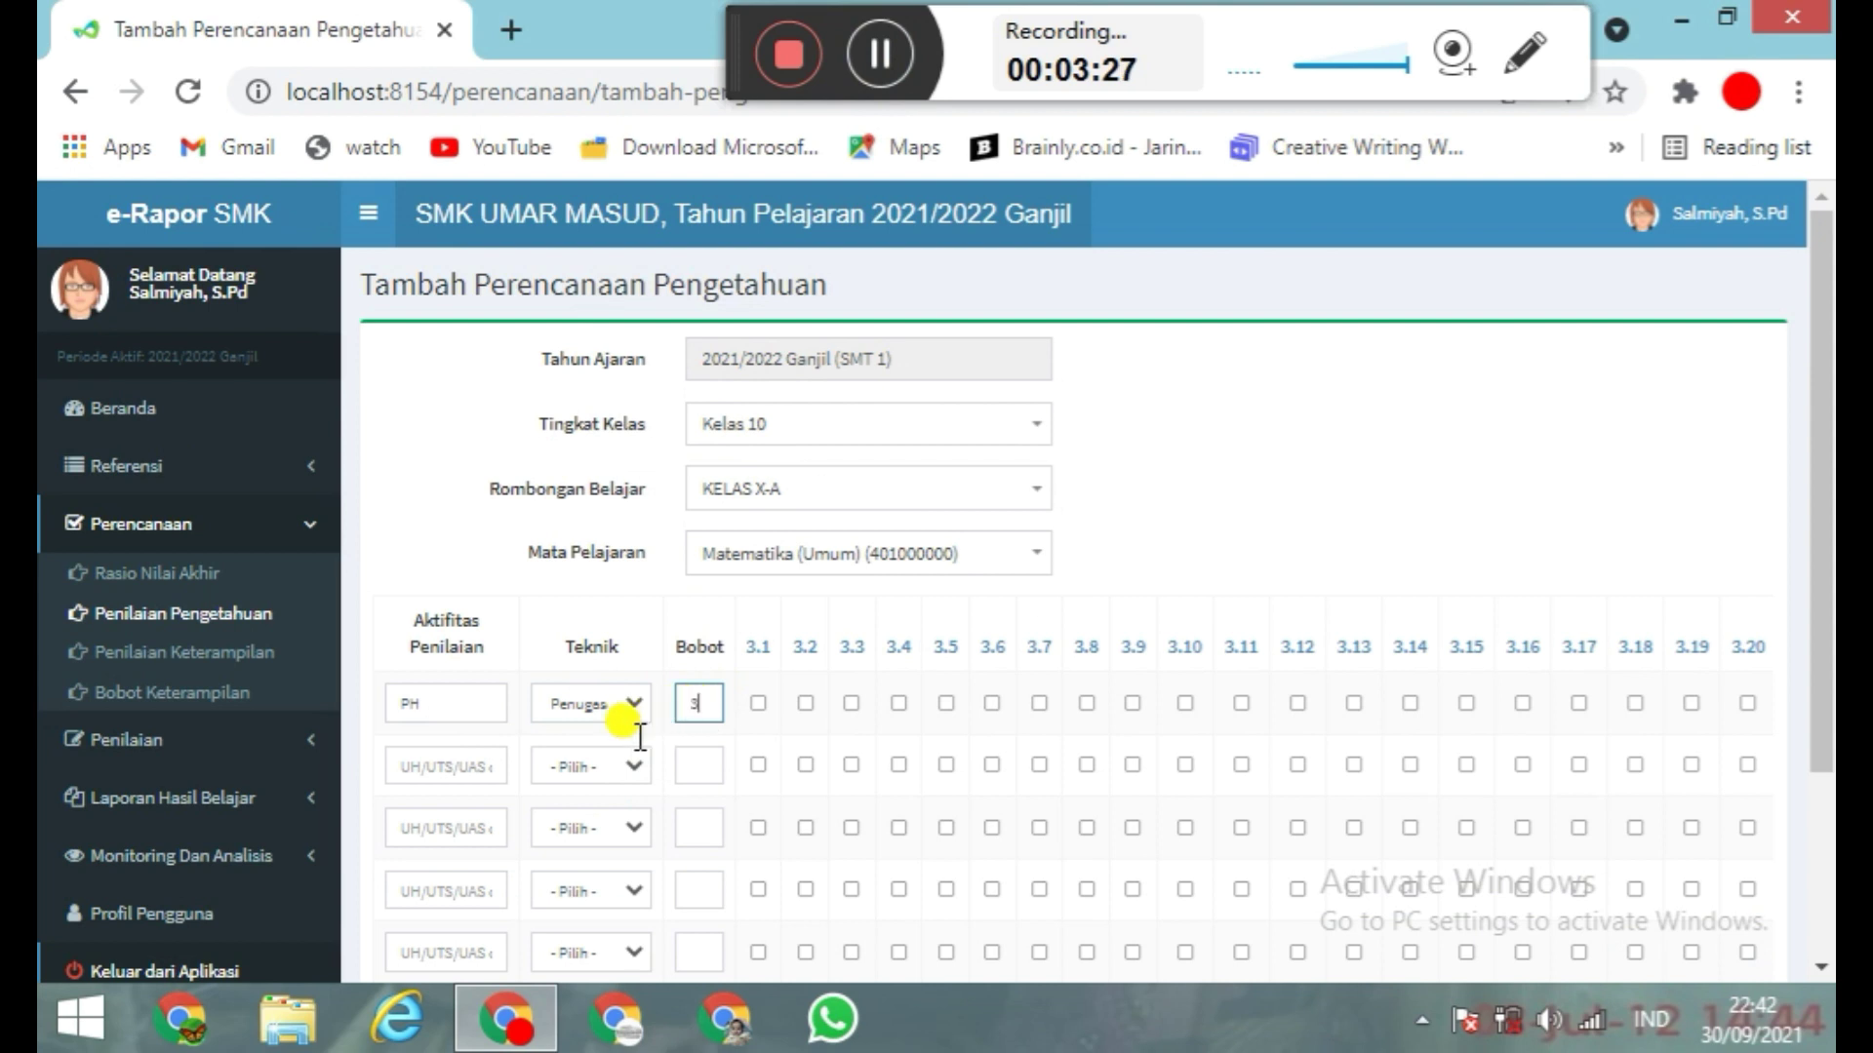
- Fill the second assessment row with activity PTS, technique Tes Tertulis and weight 2
click(464, 780)
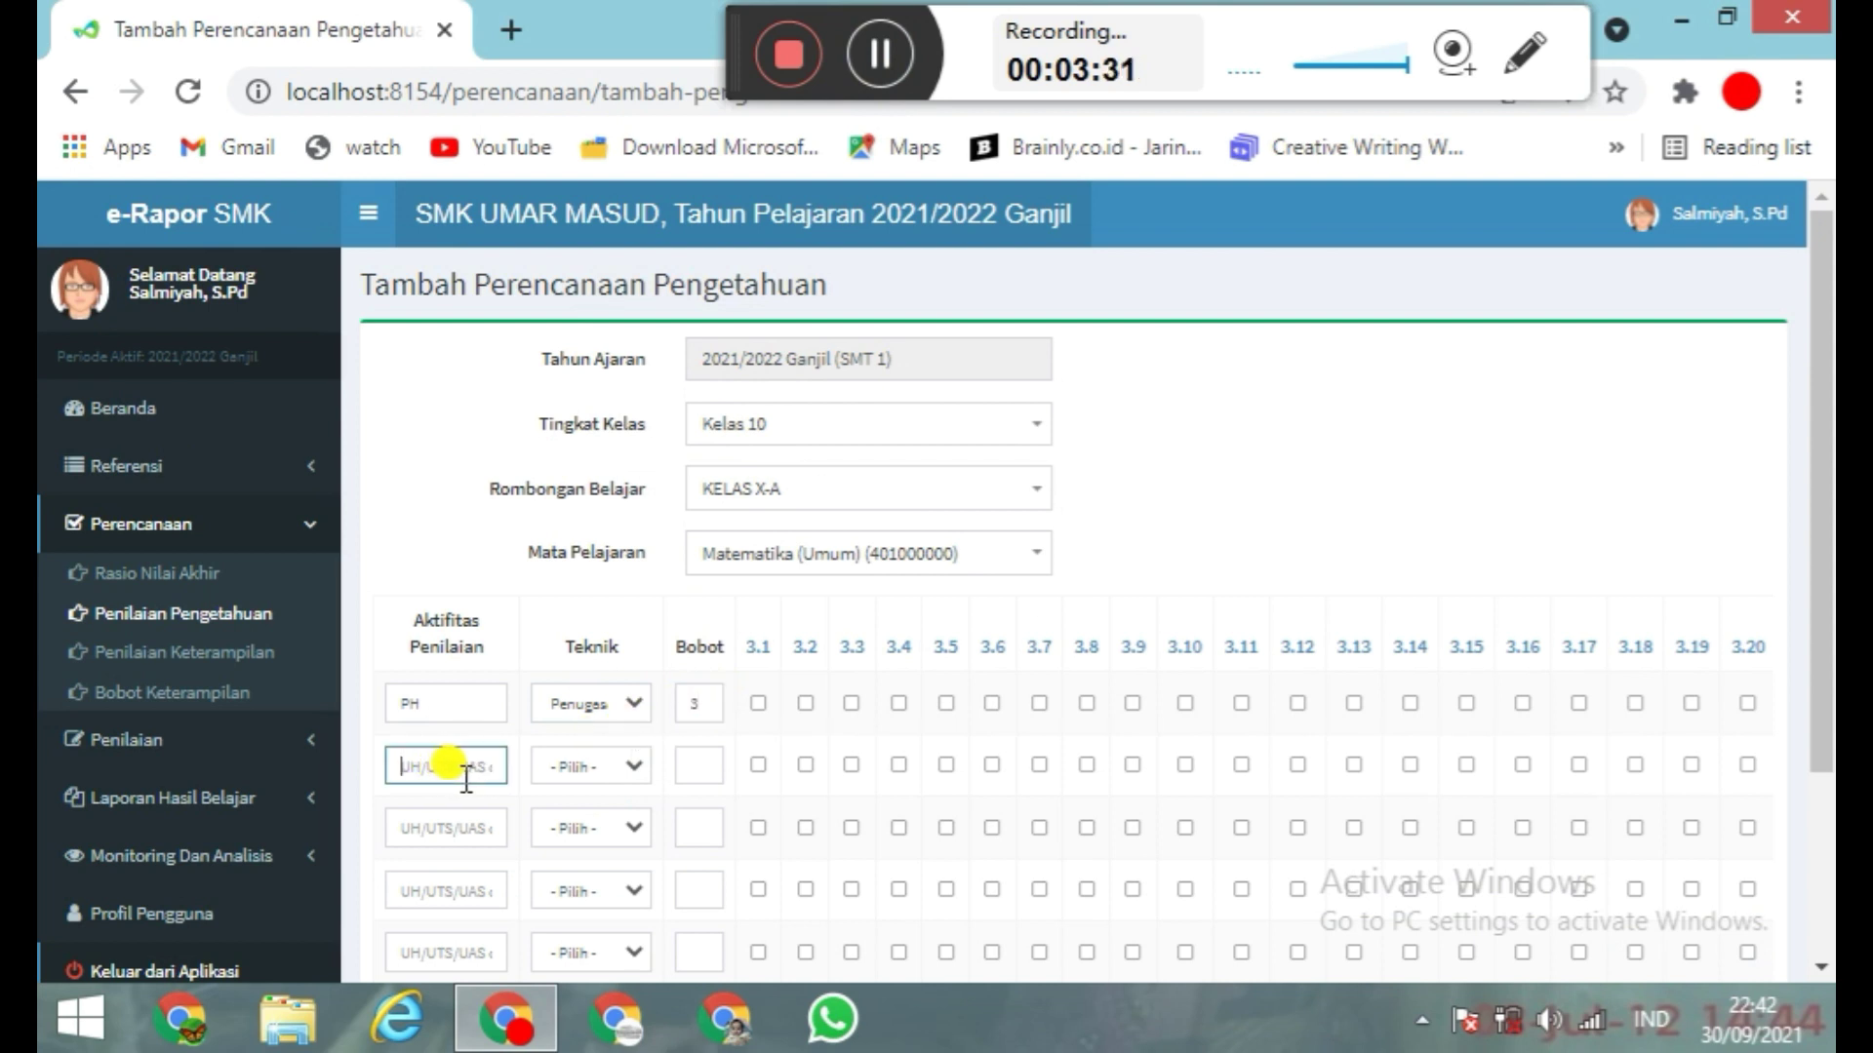
text(PTS)
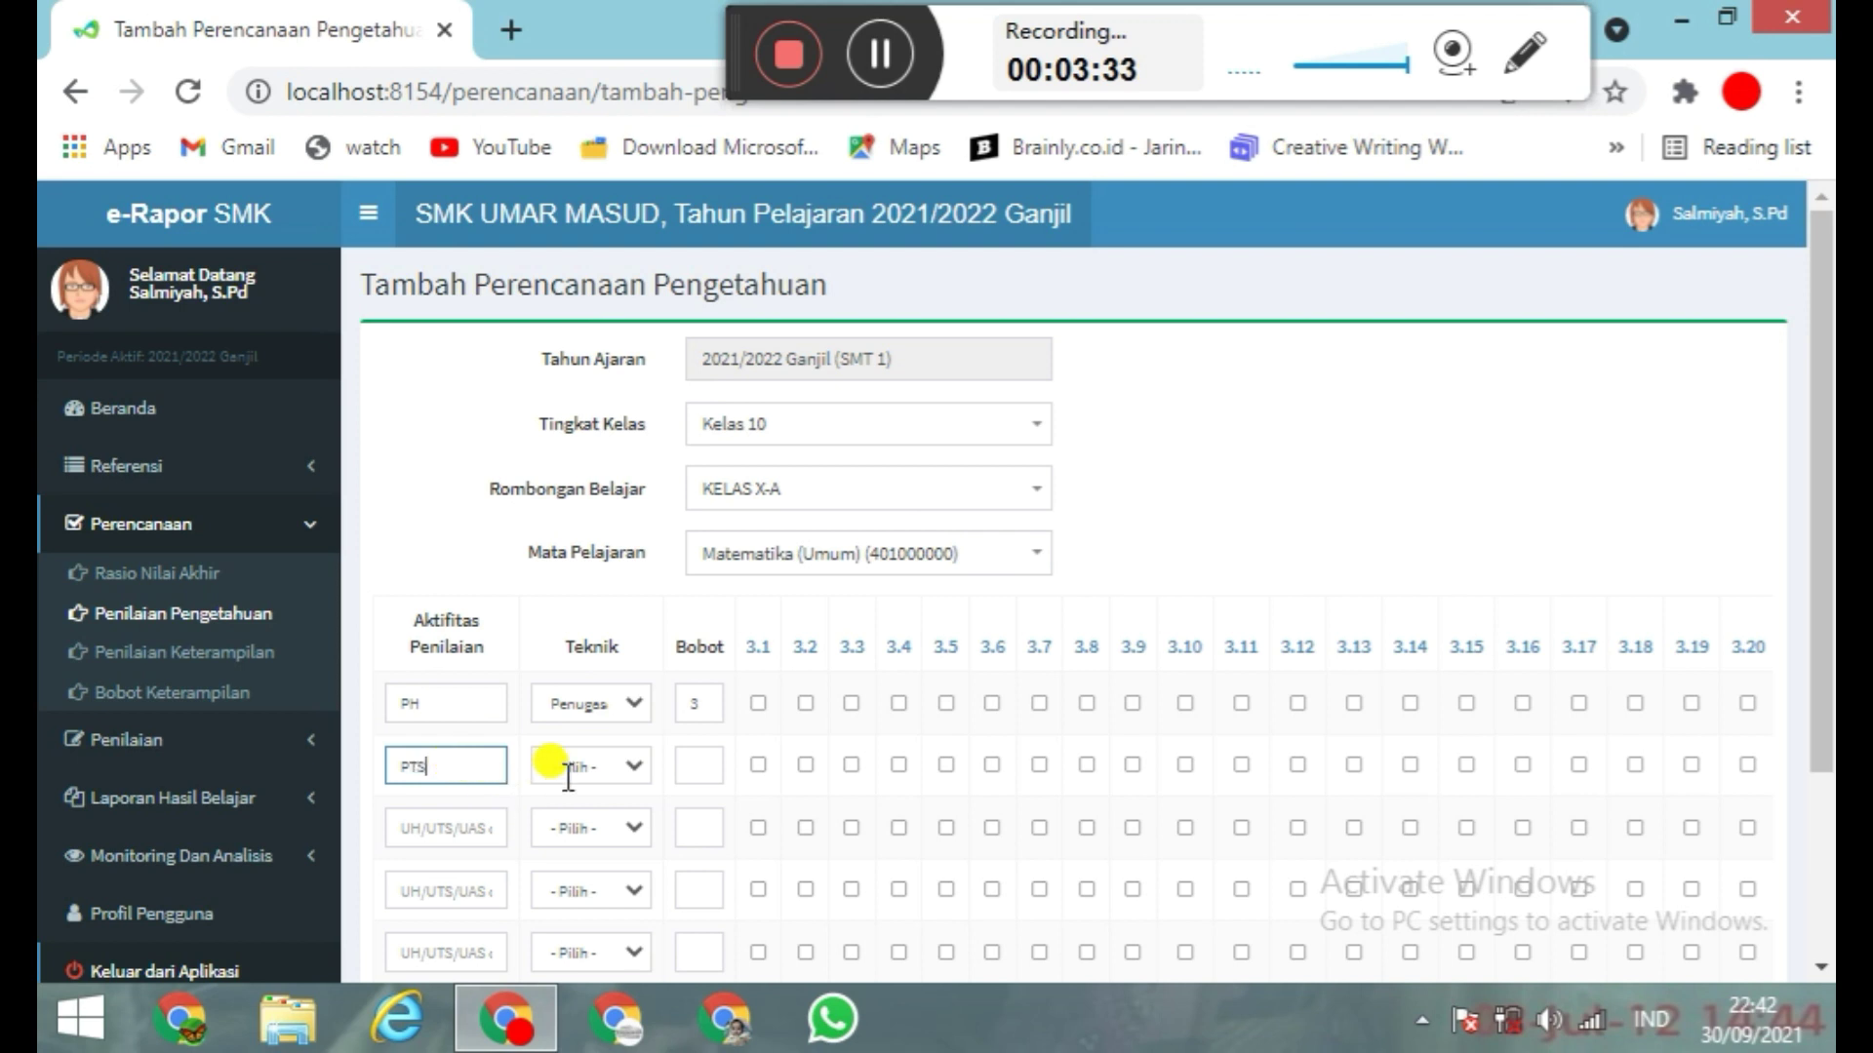
click(625, 768)
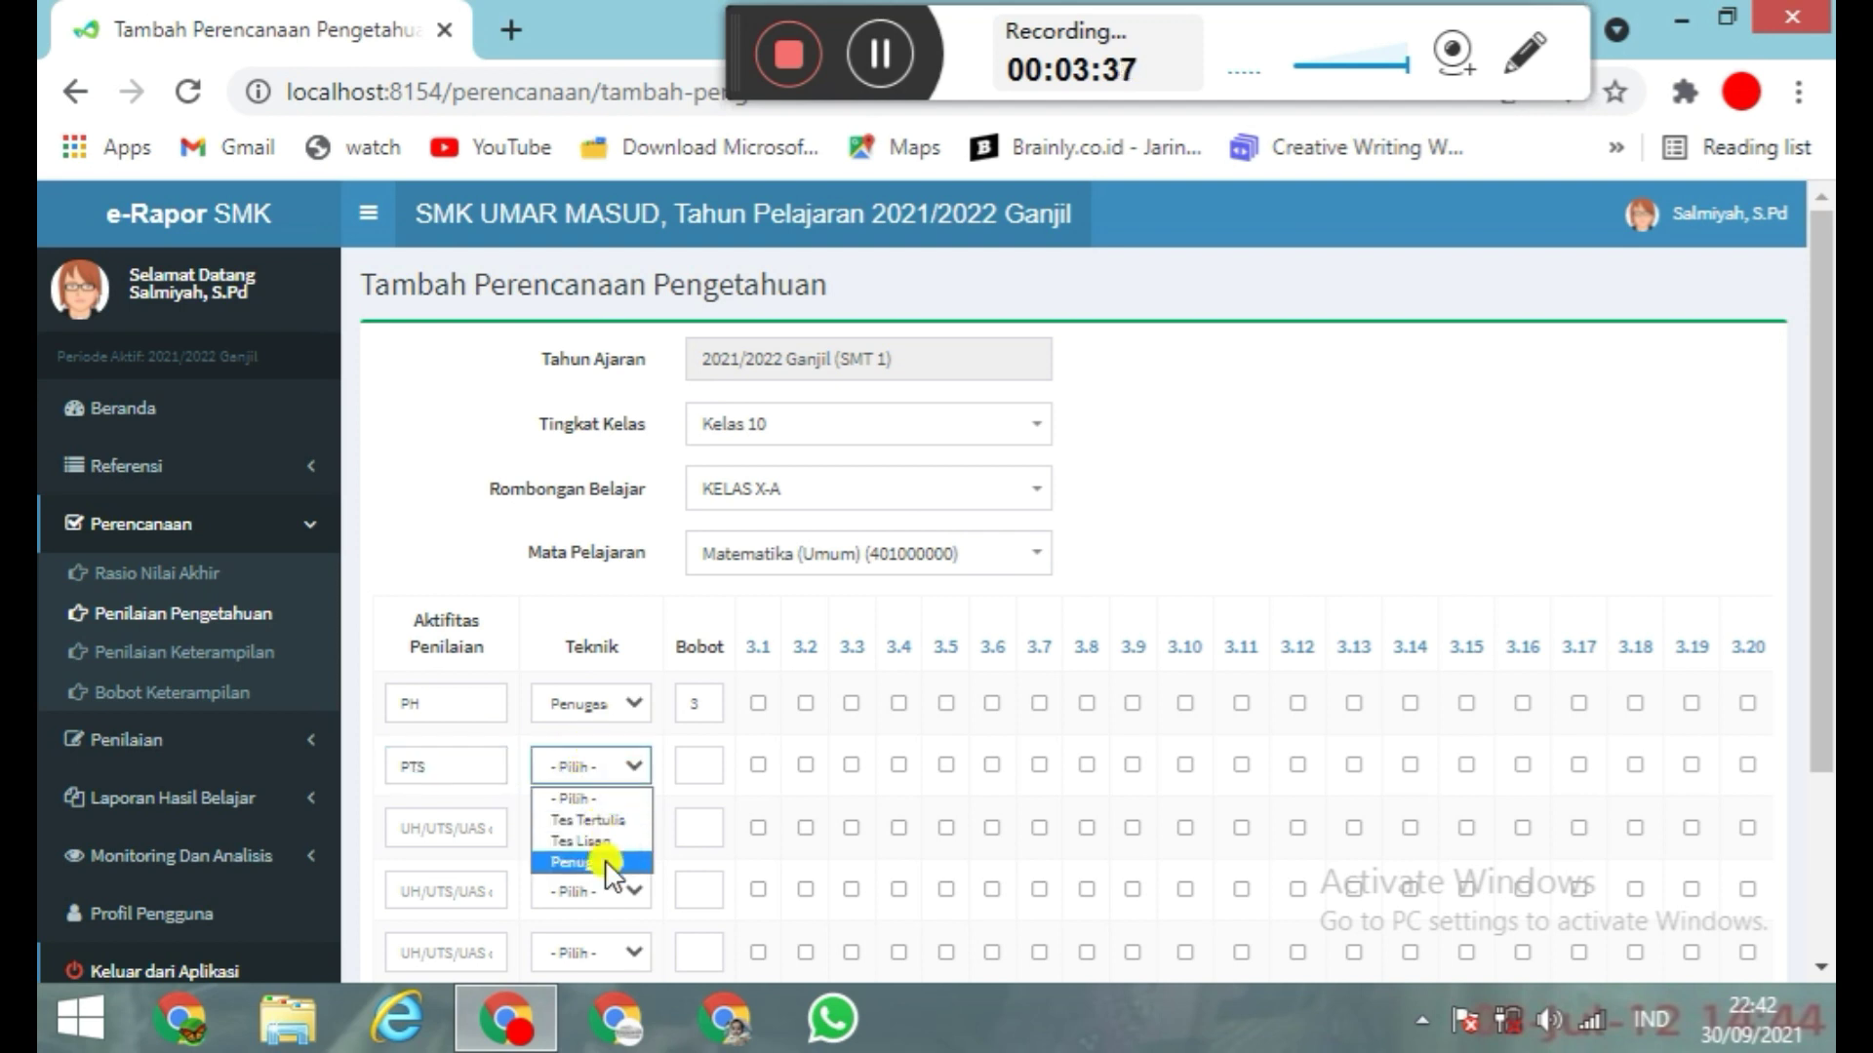
click(614, 800)
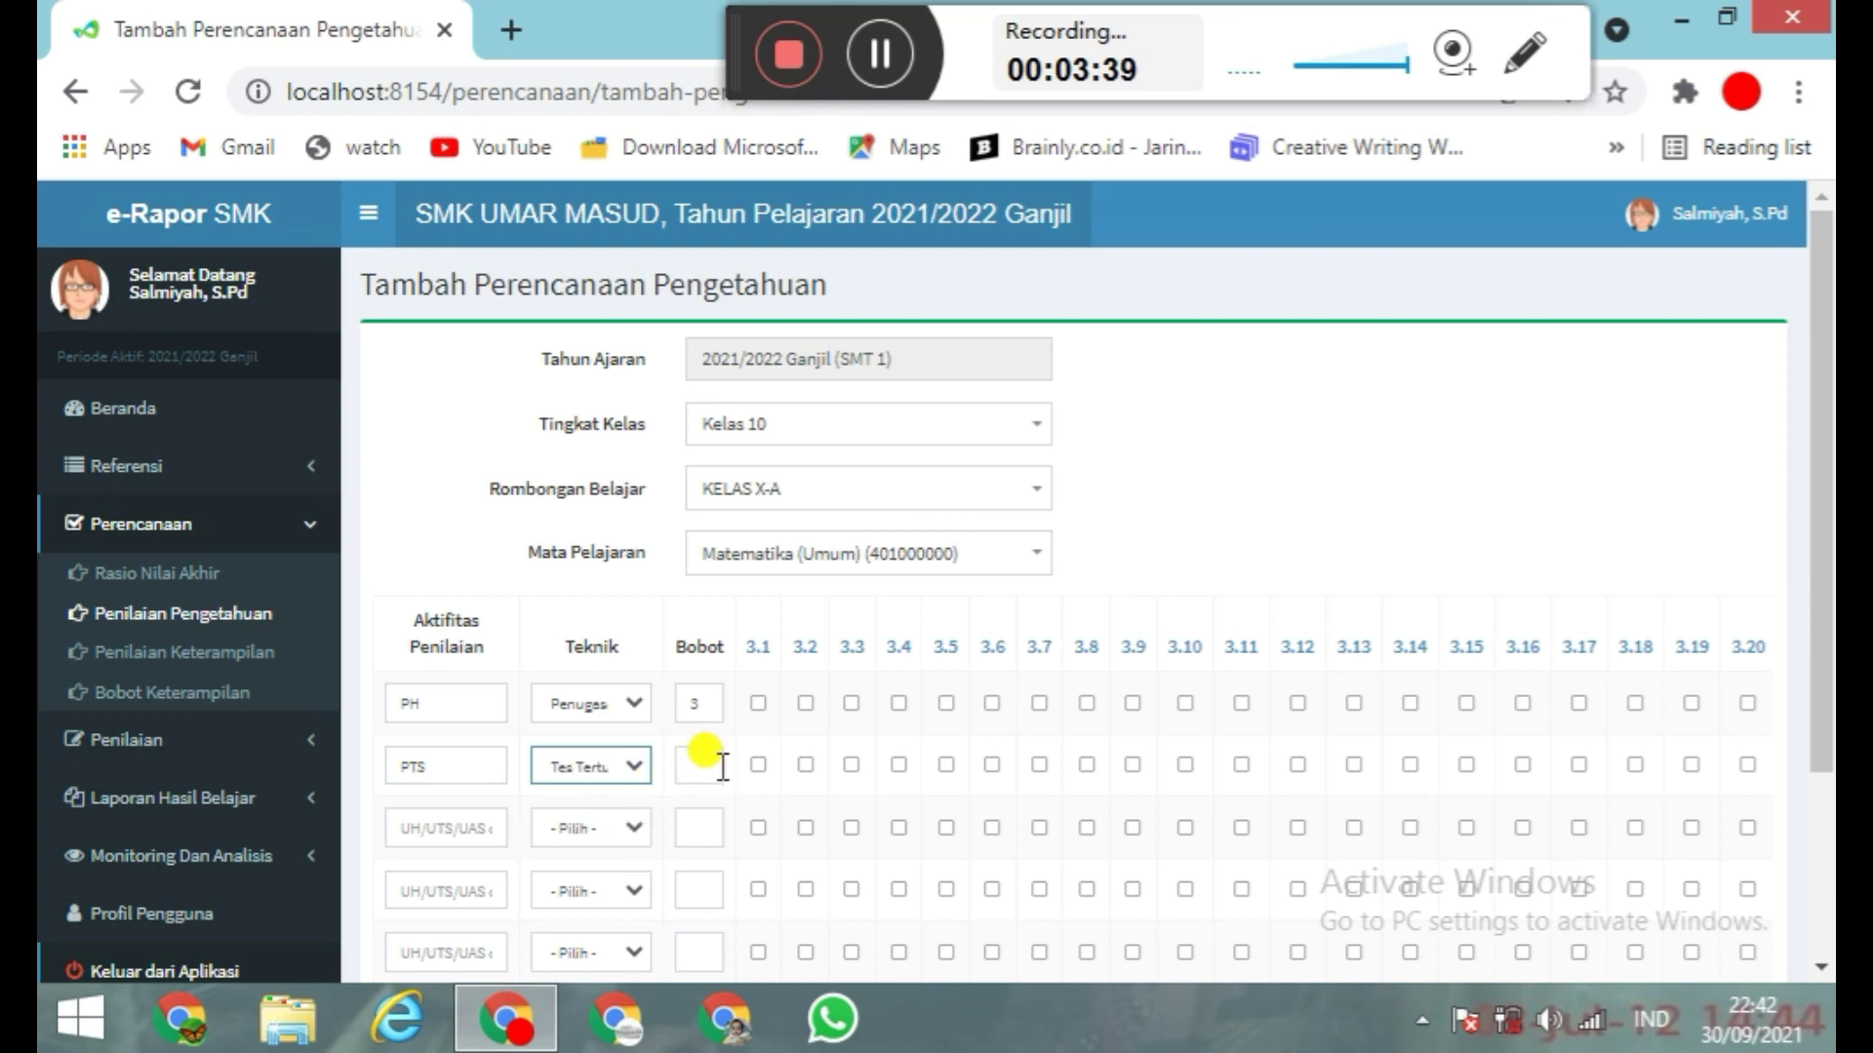
click(723, 769)
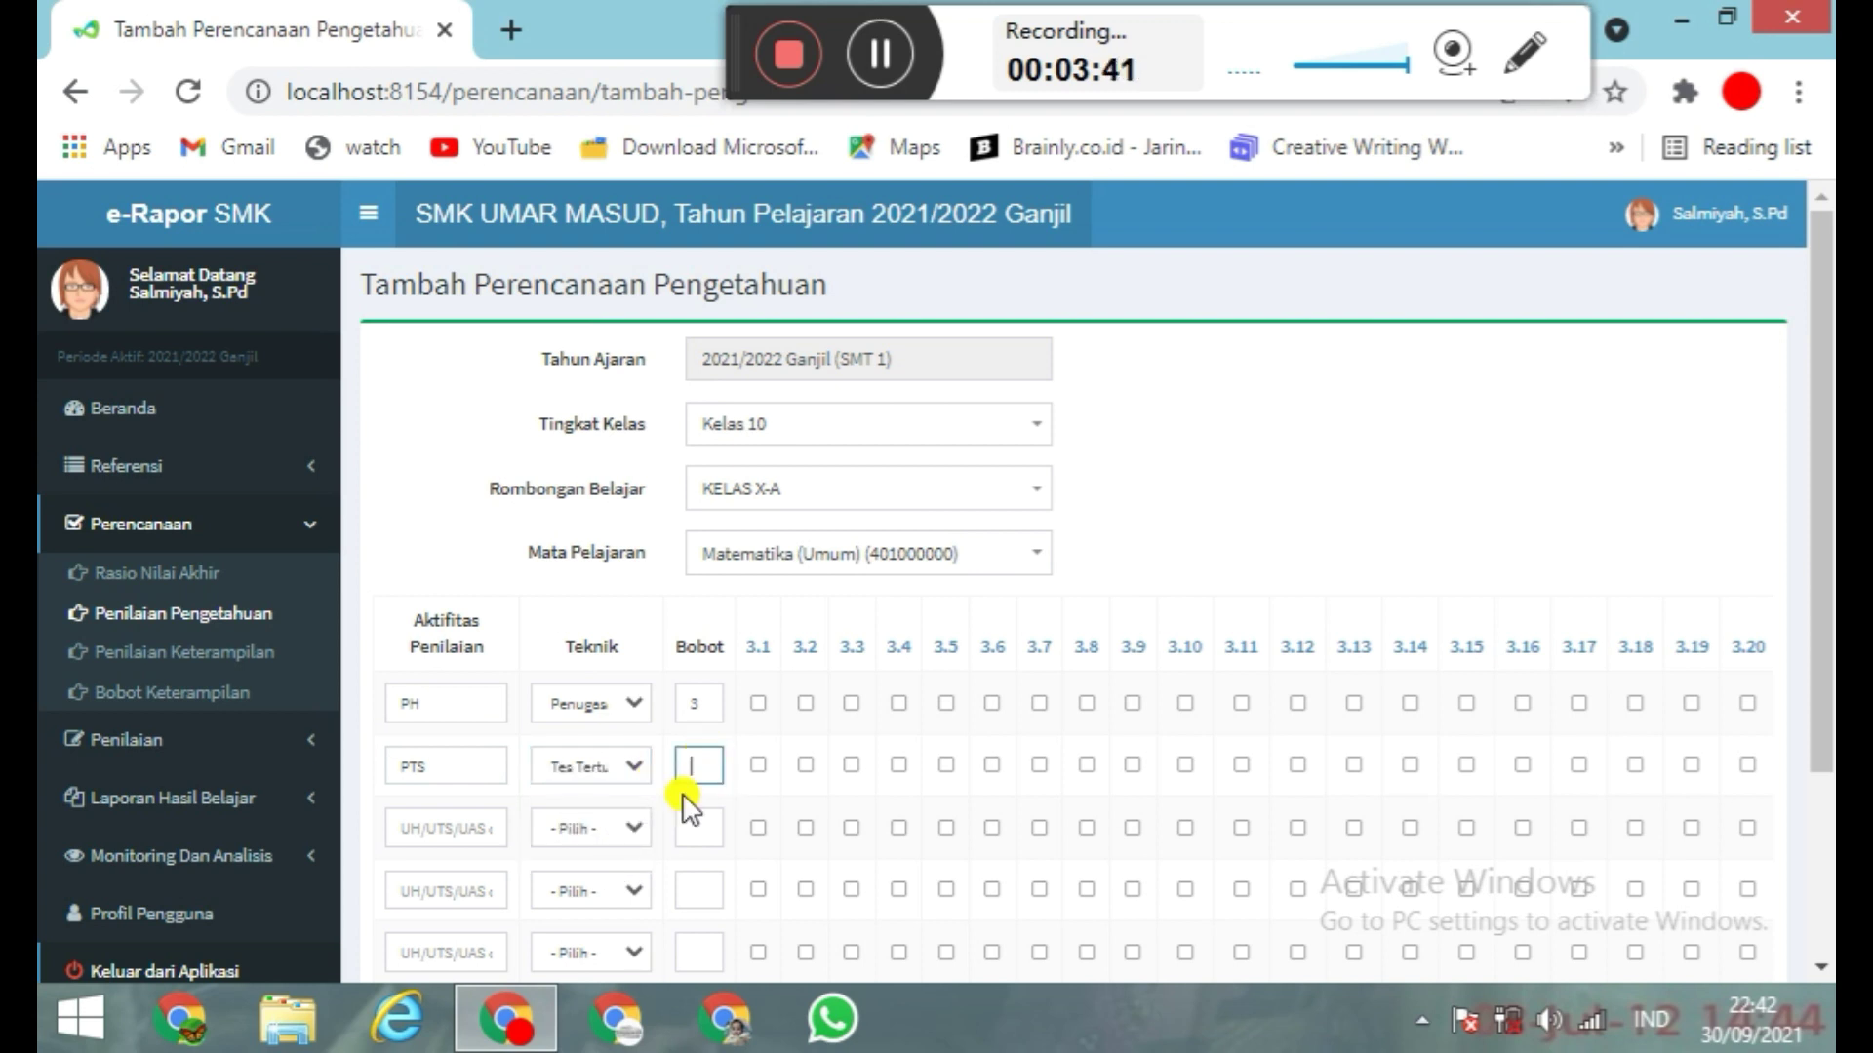
text(2)
- Fill the third assessment row with activity PAS, technique Tes Tertulis and weight 2
click(425, 830)
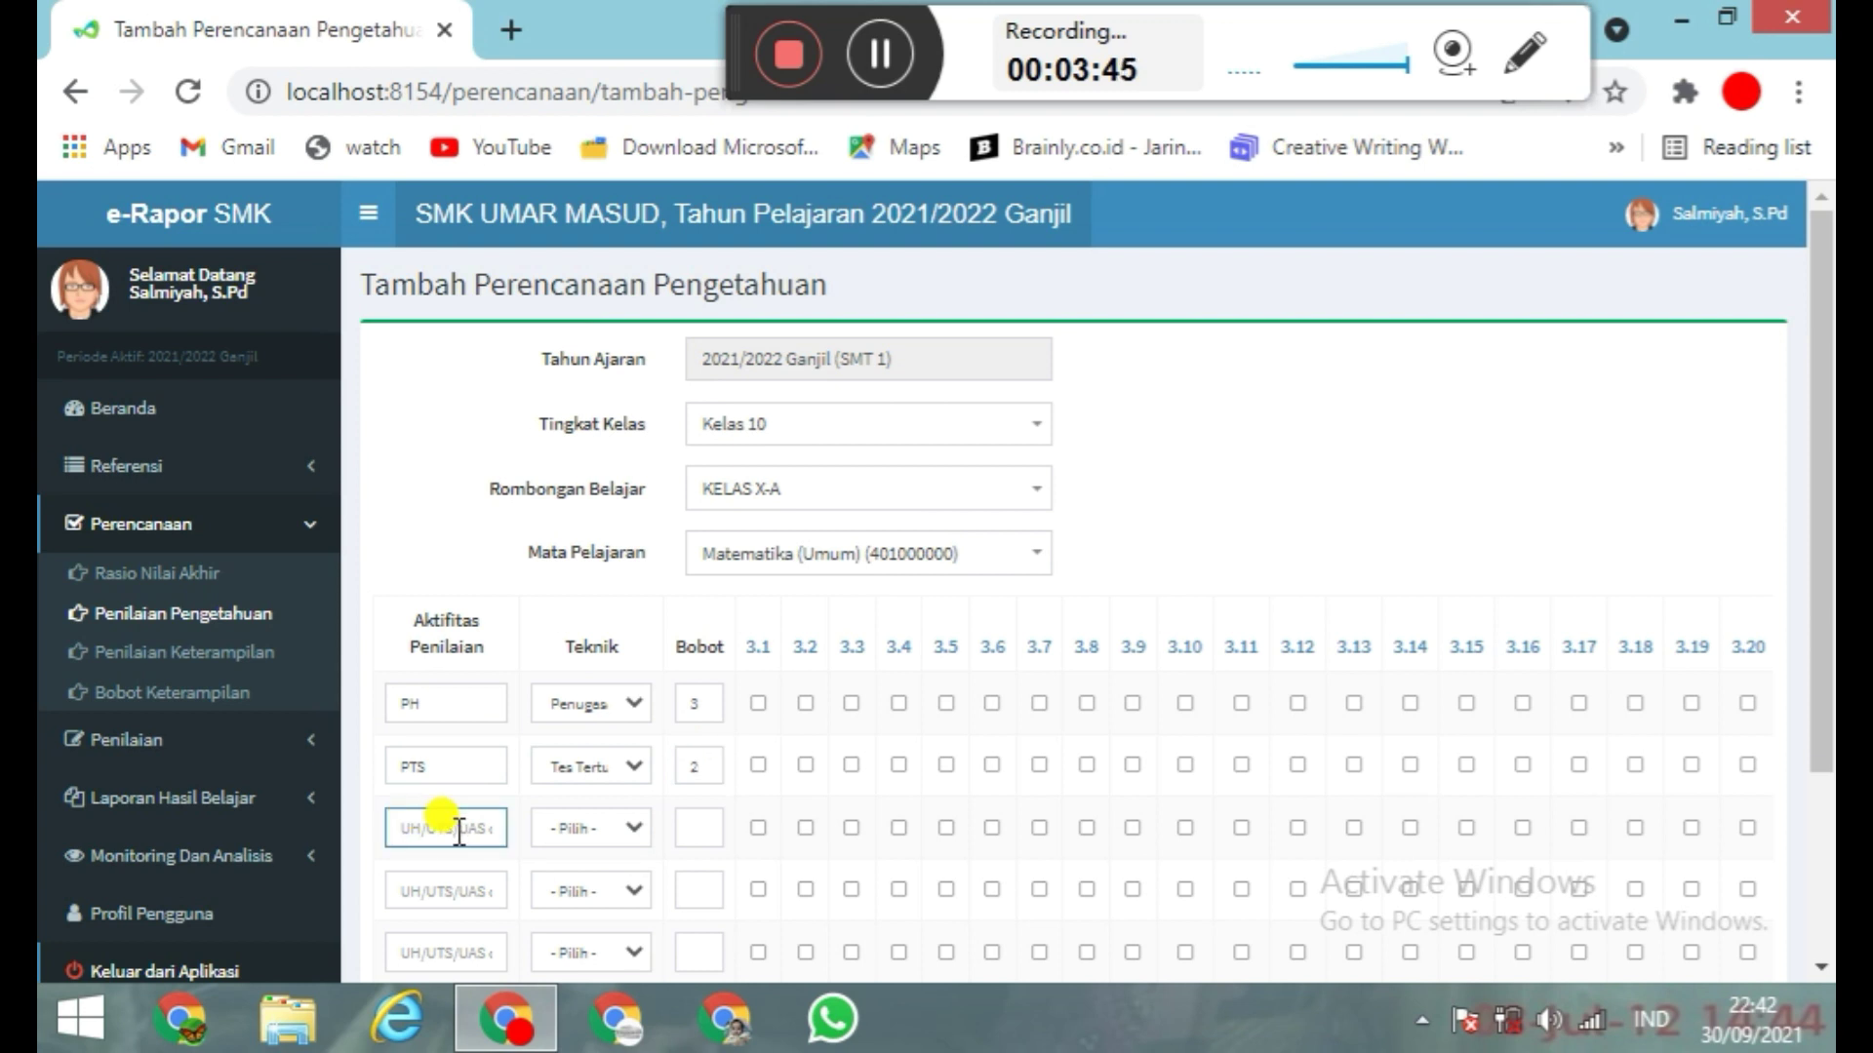
click(624, 841)
click(615, 882)
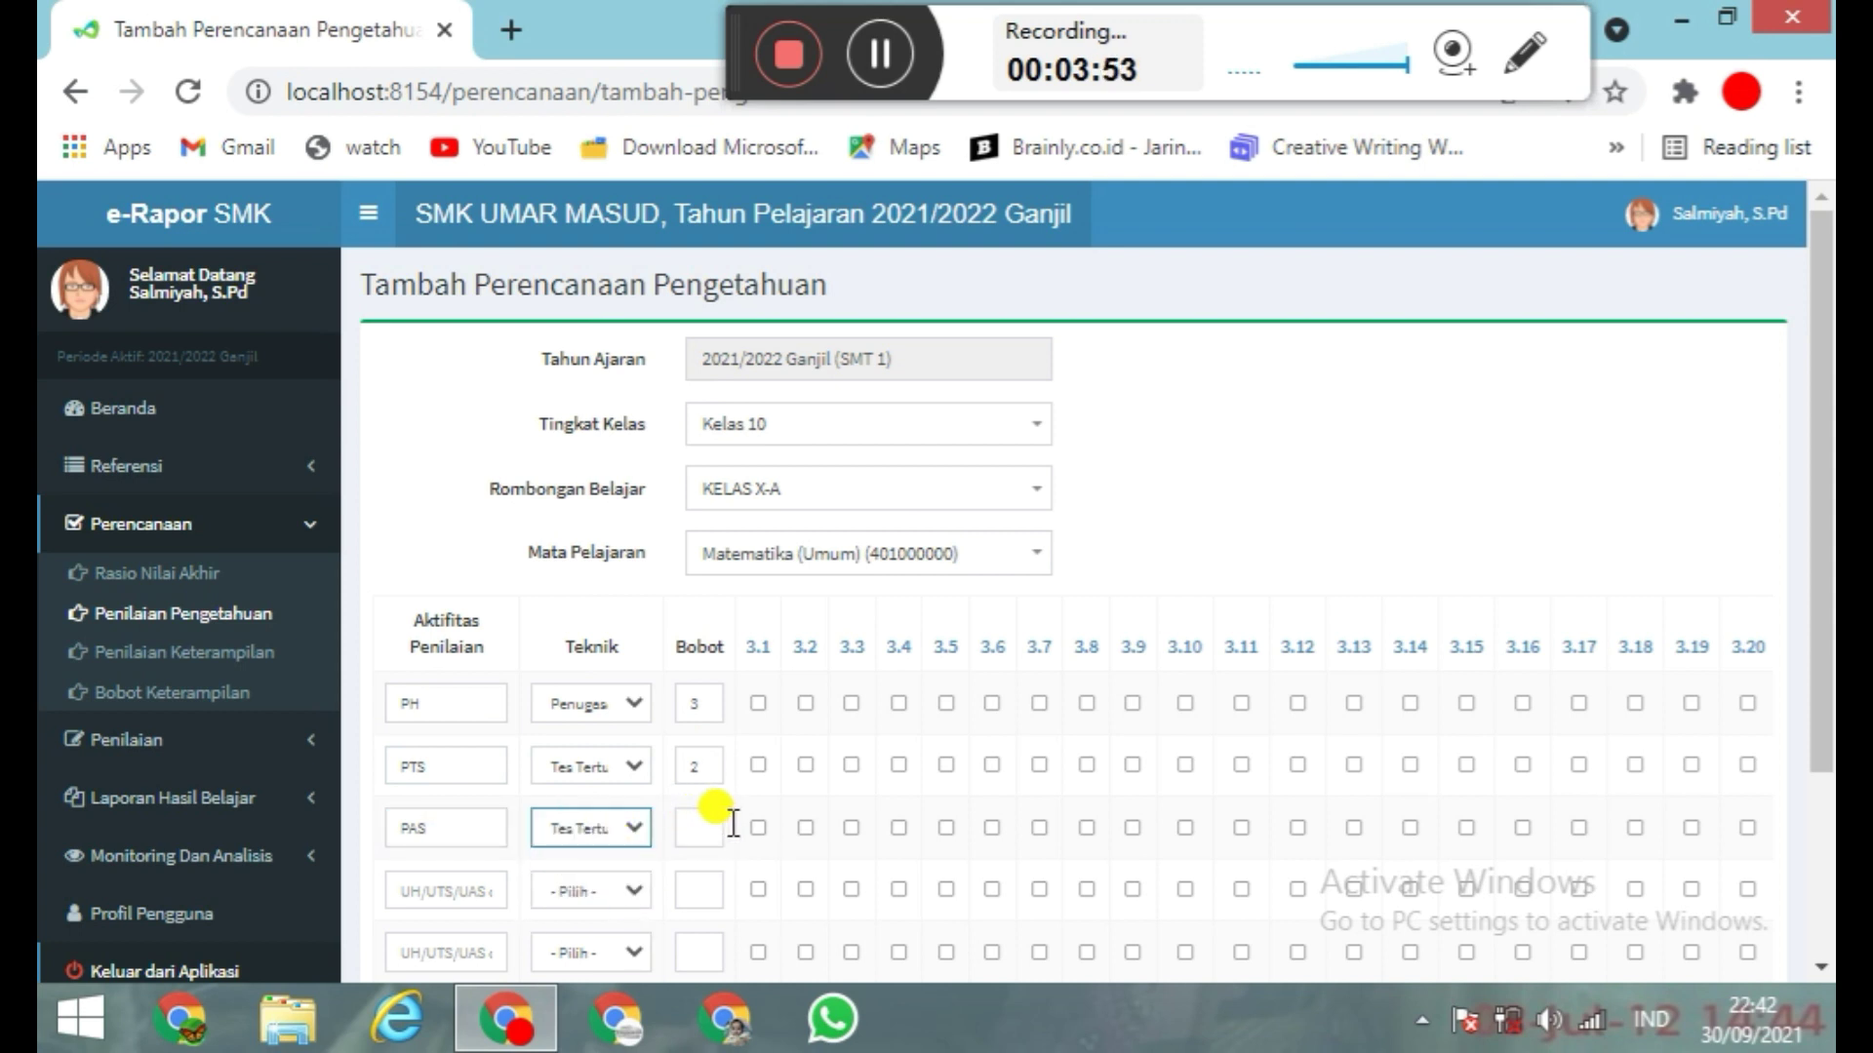
click(715, 827)
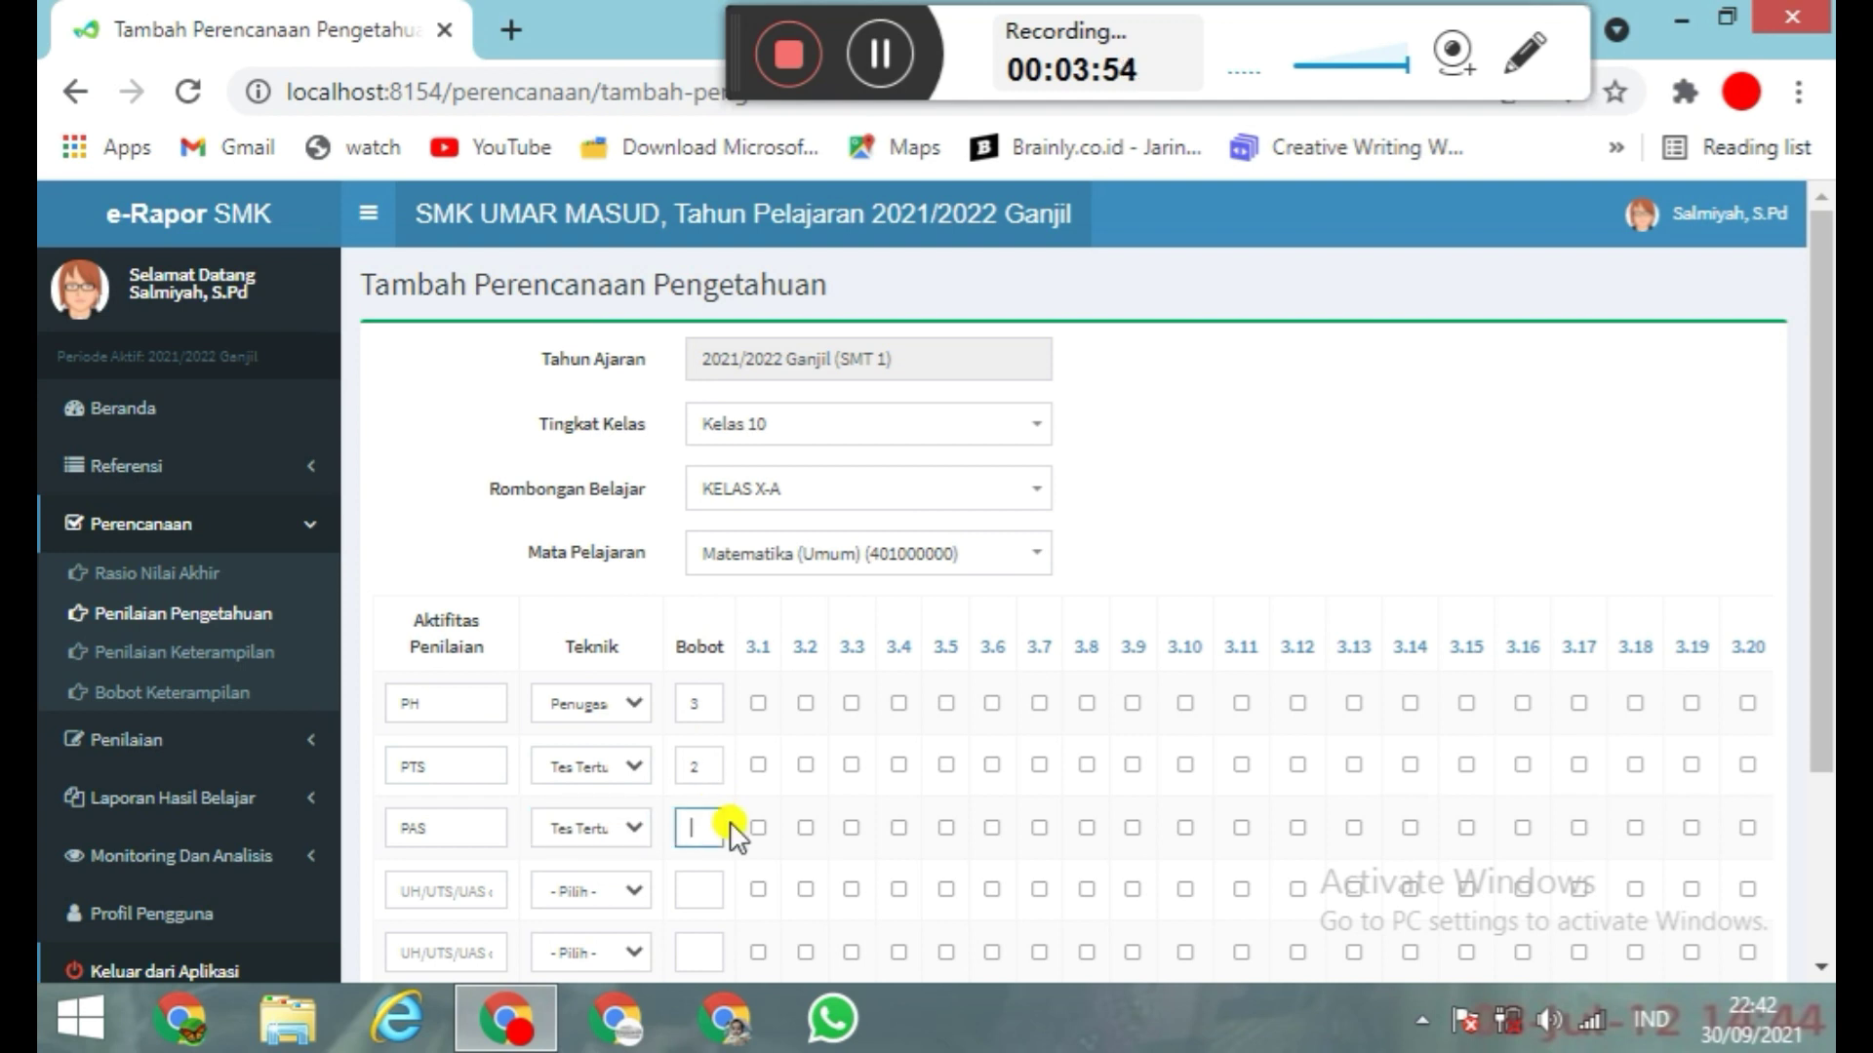
- Assign competency 3.2 to the PH row, 3.5 to the PTS row and 3.8 to the PAS row
click(808, 709)
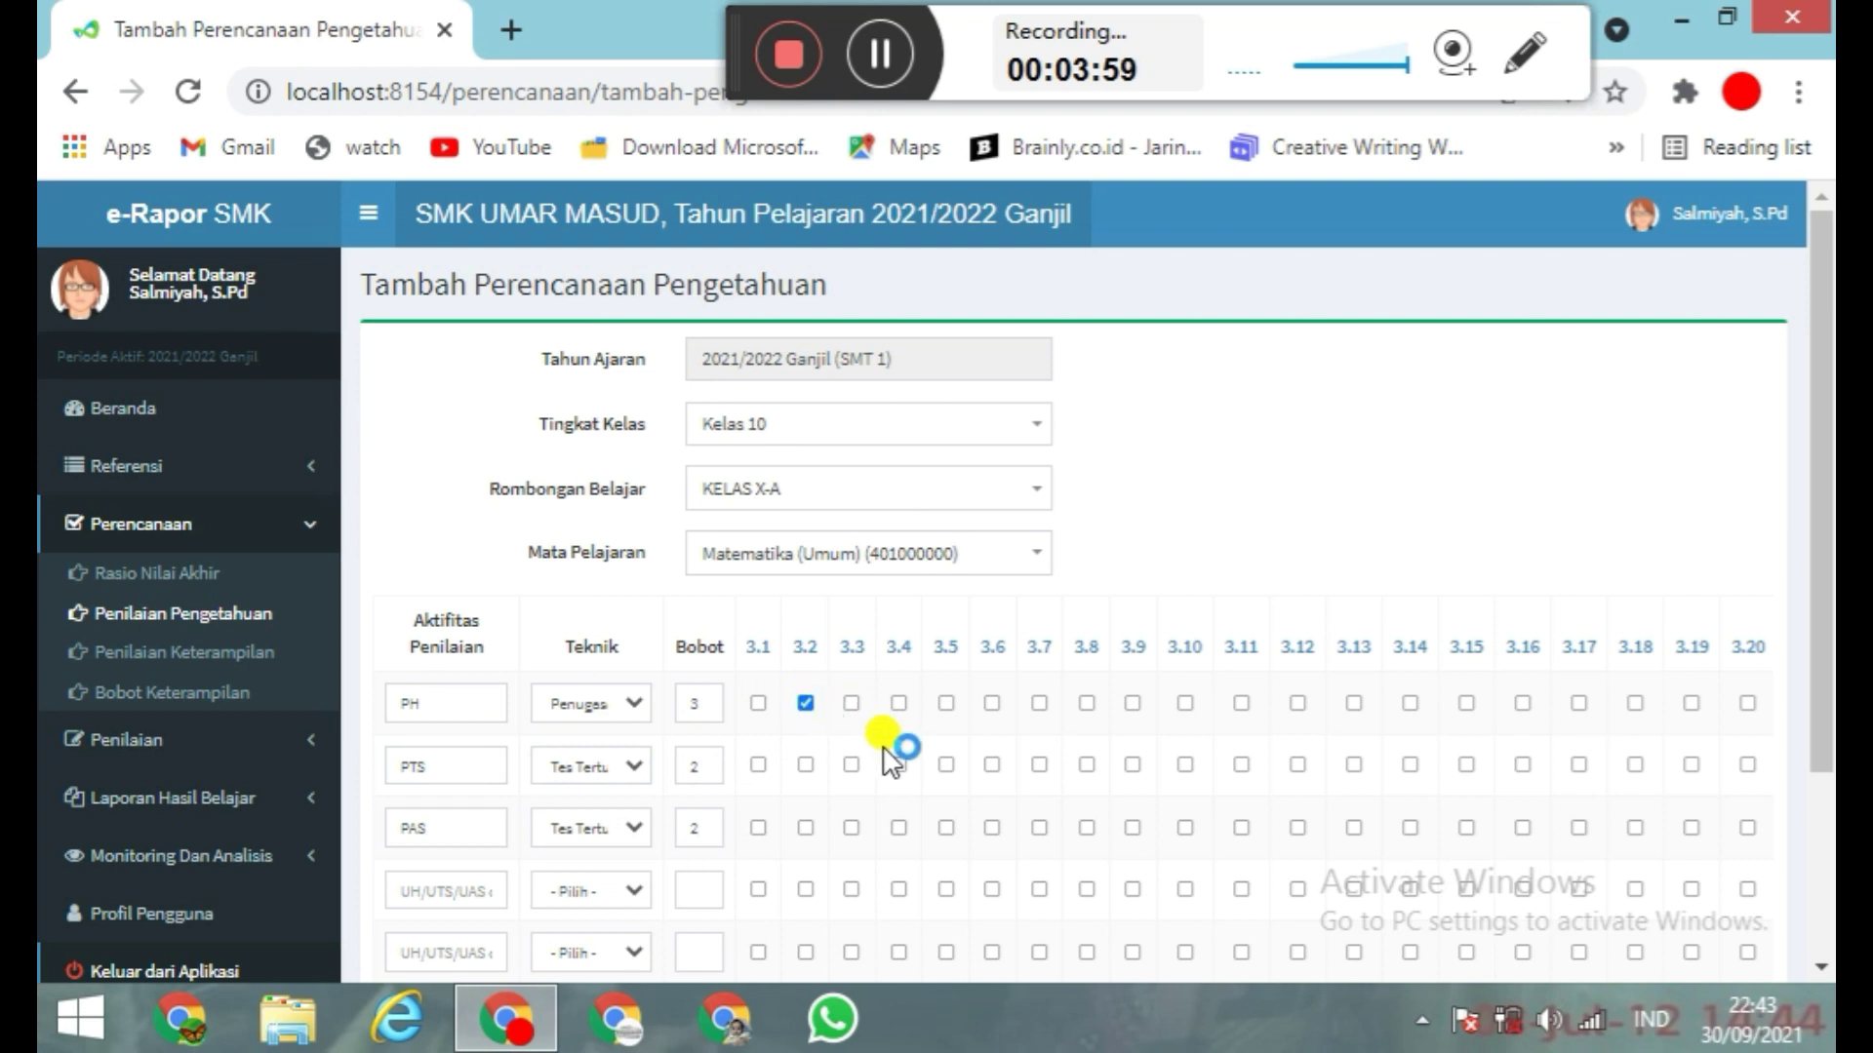
click(1088, 830)
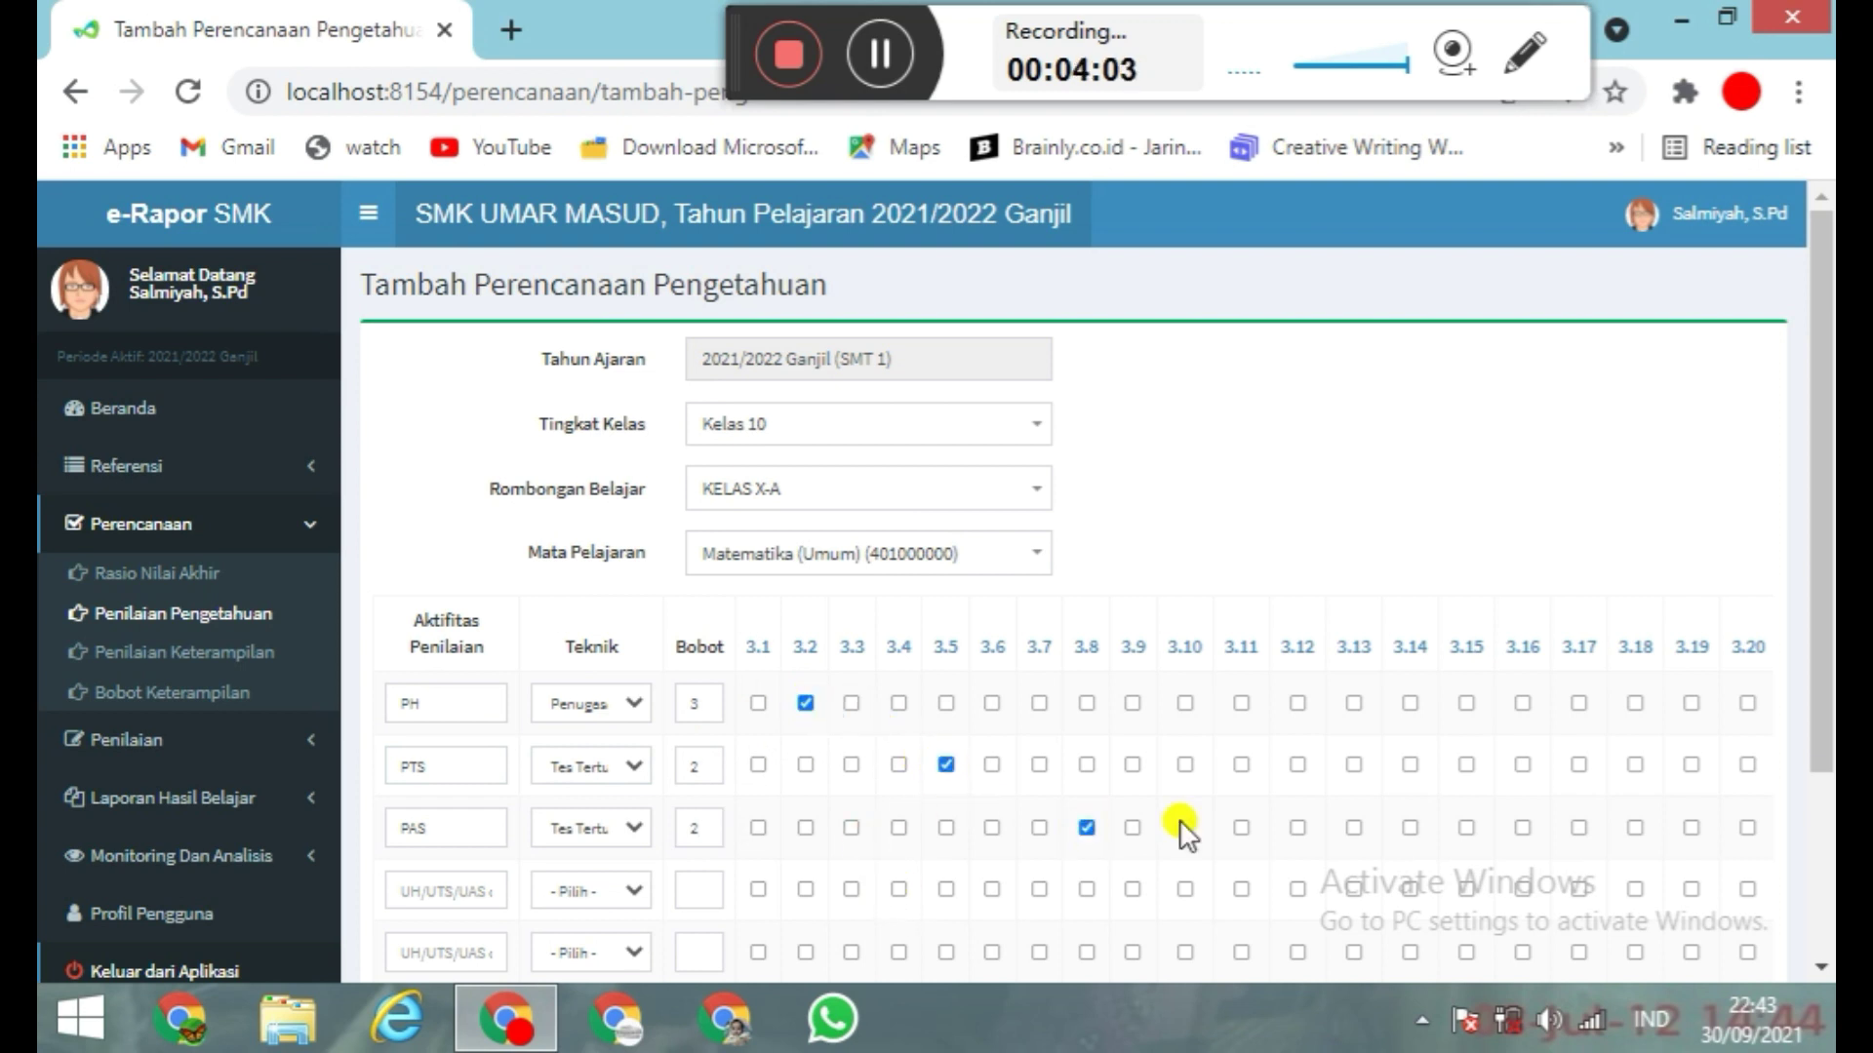
click(1132, 830)
click(851, 765)
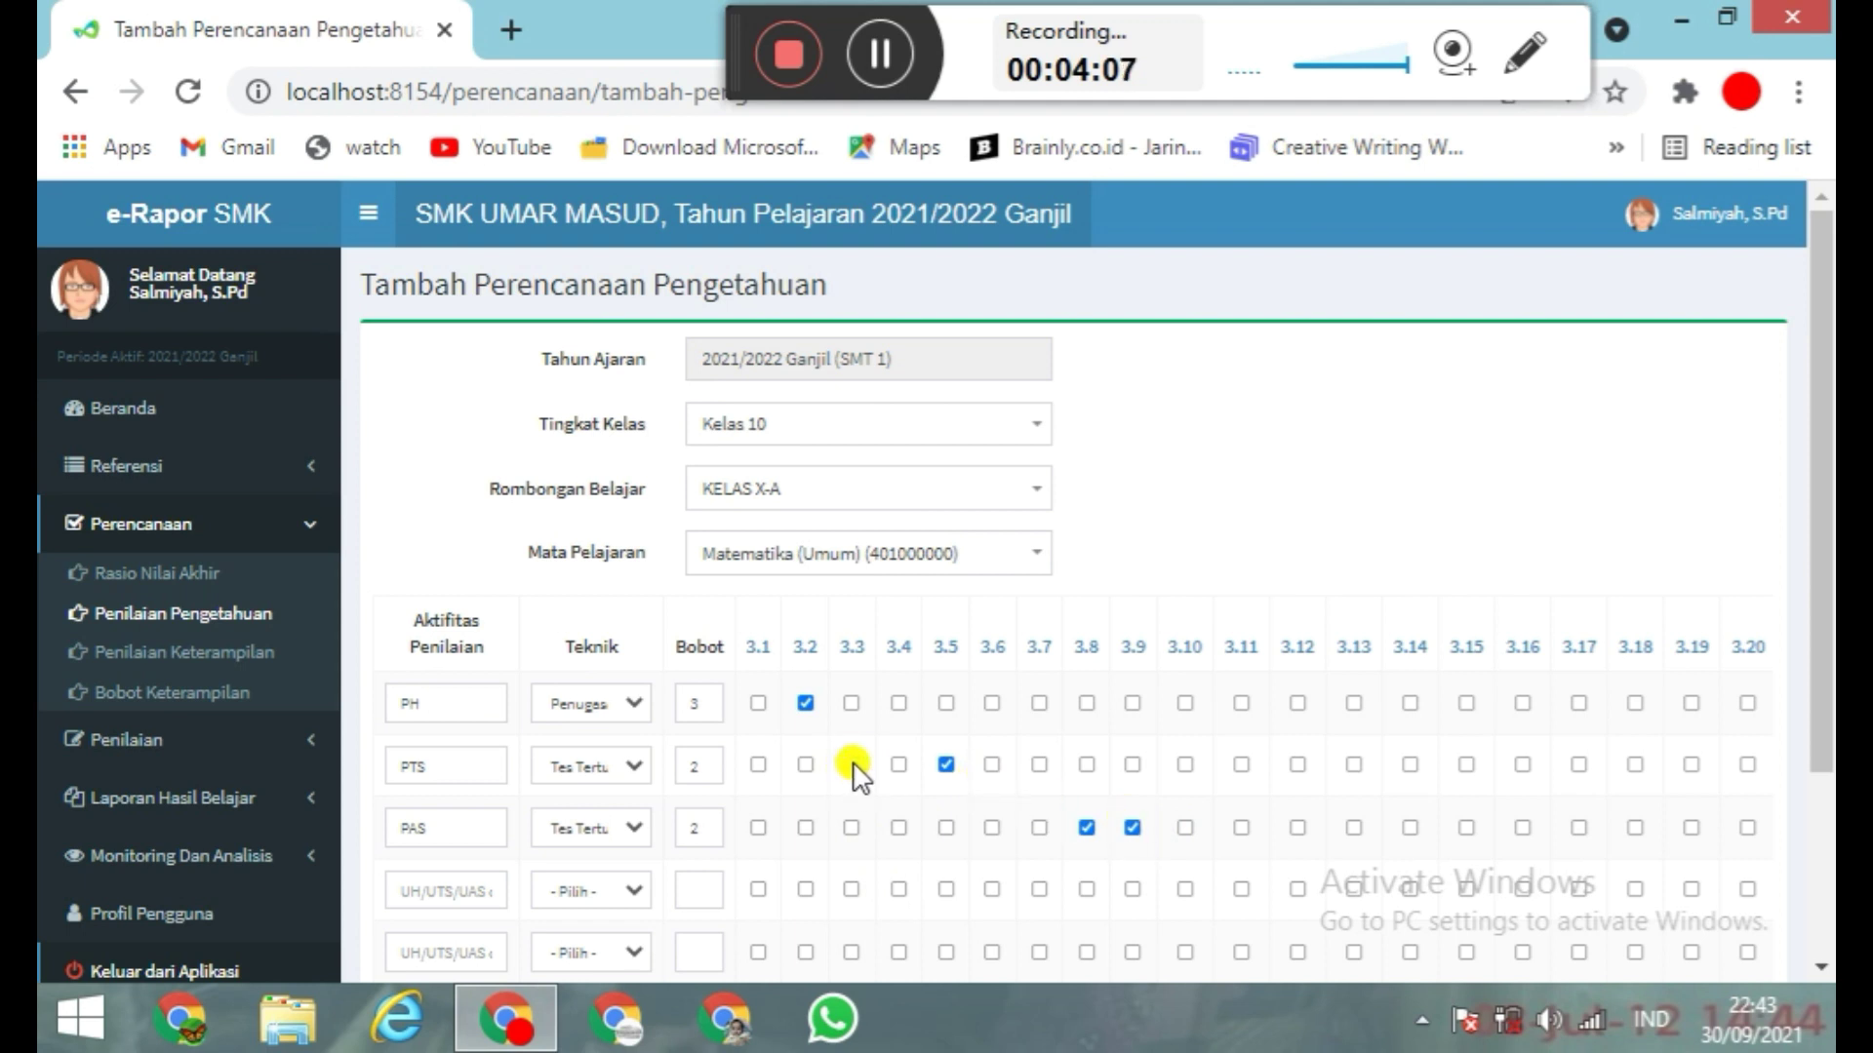
click(758, 703)
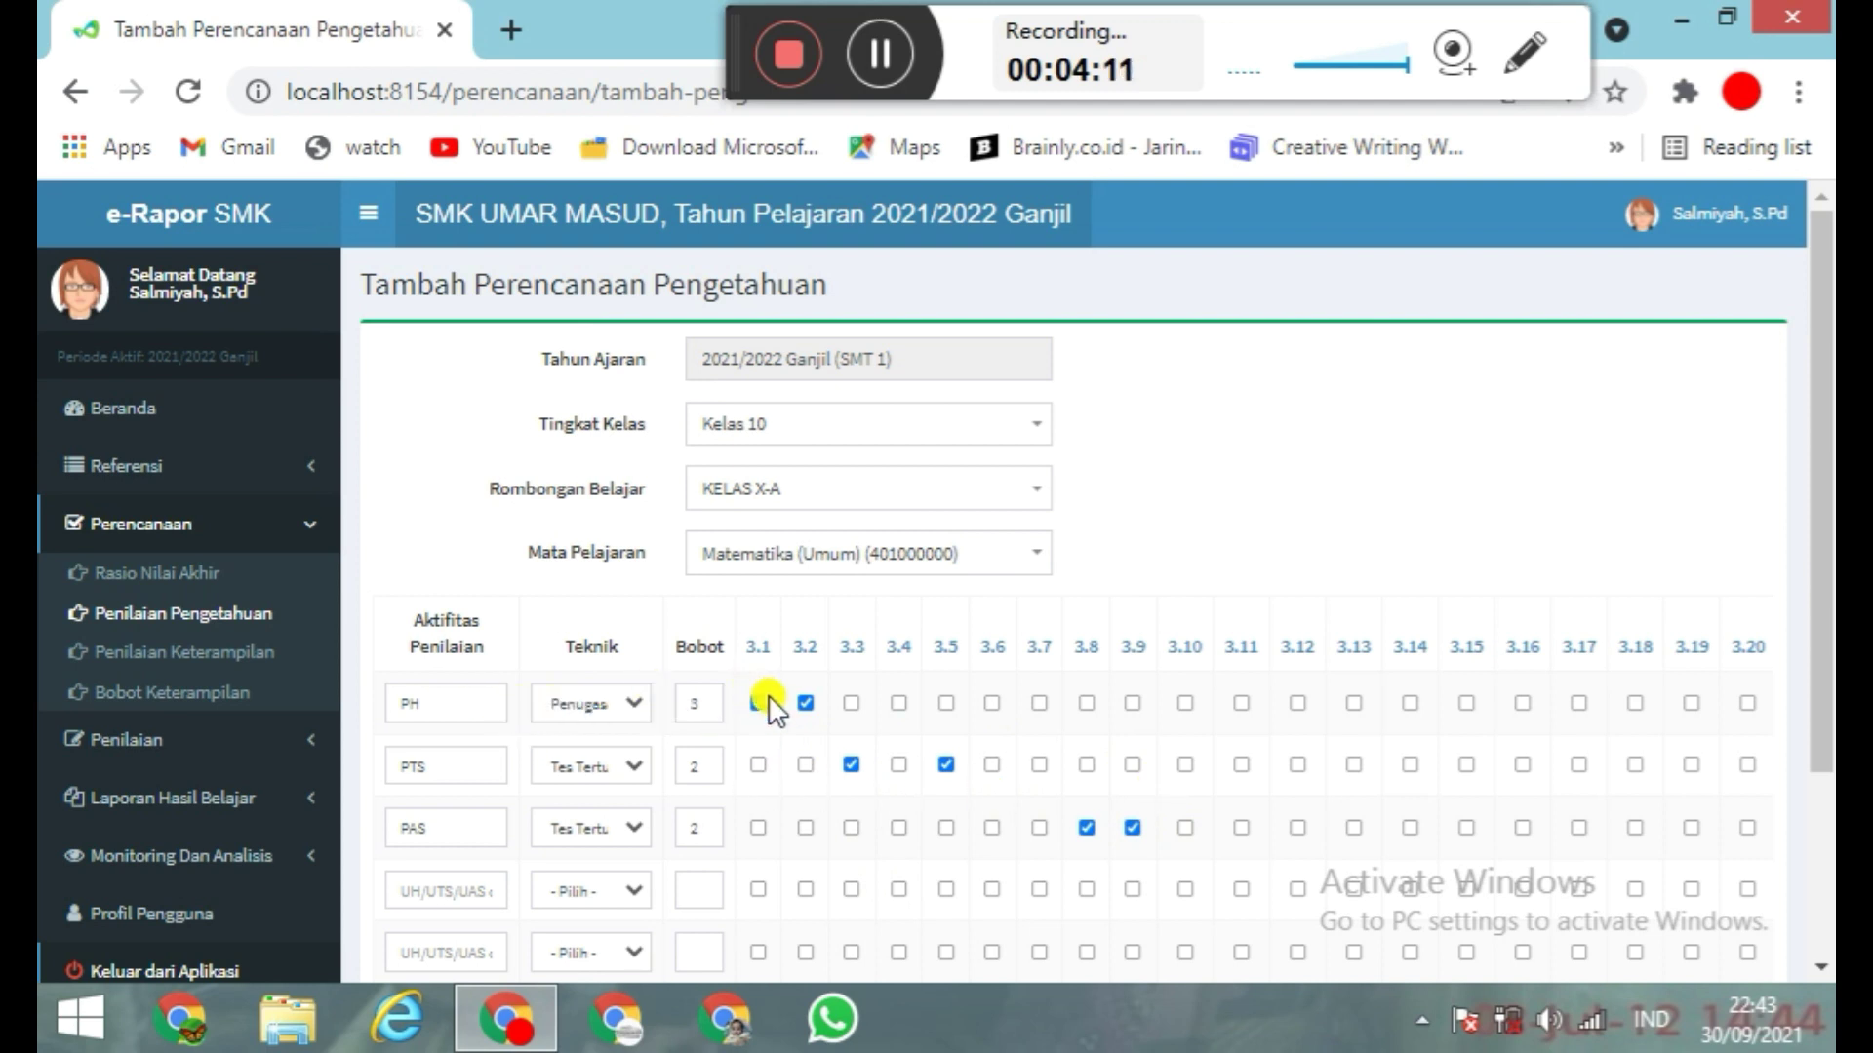
click(806, 704)
click(757, 705)
click(1131, 828)
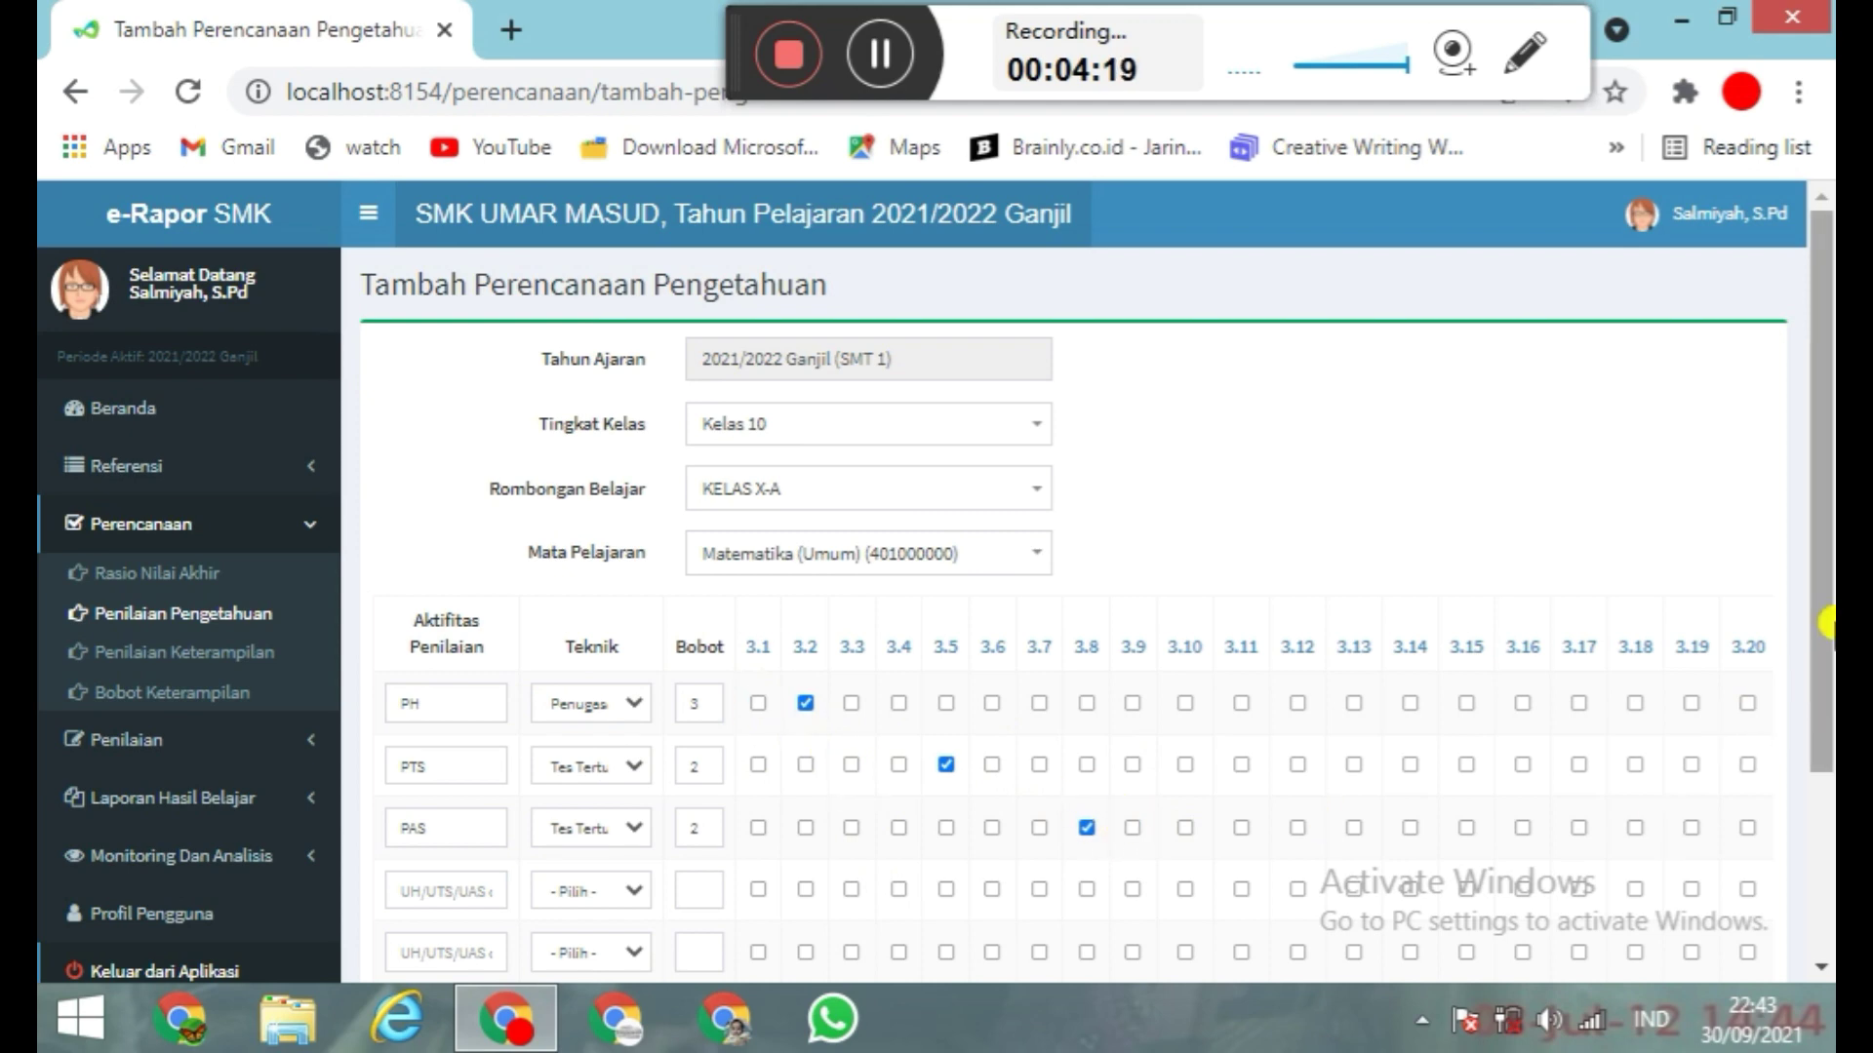
- Save the Pengetahuan assessment plan for KELAS X-A
scroll(1827, 632, down, 1)
drag(1824, 632, 1810, 784)
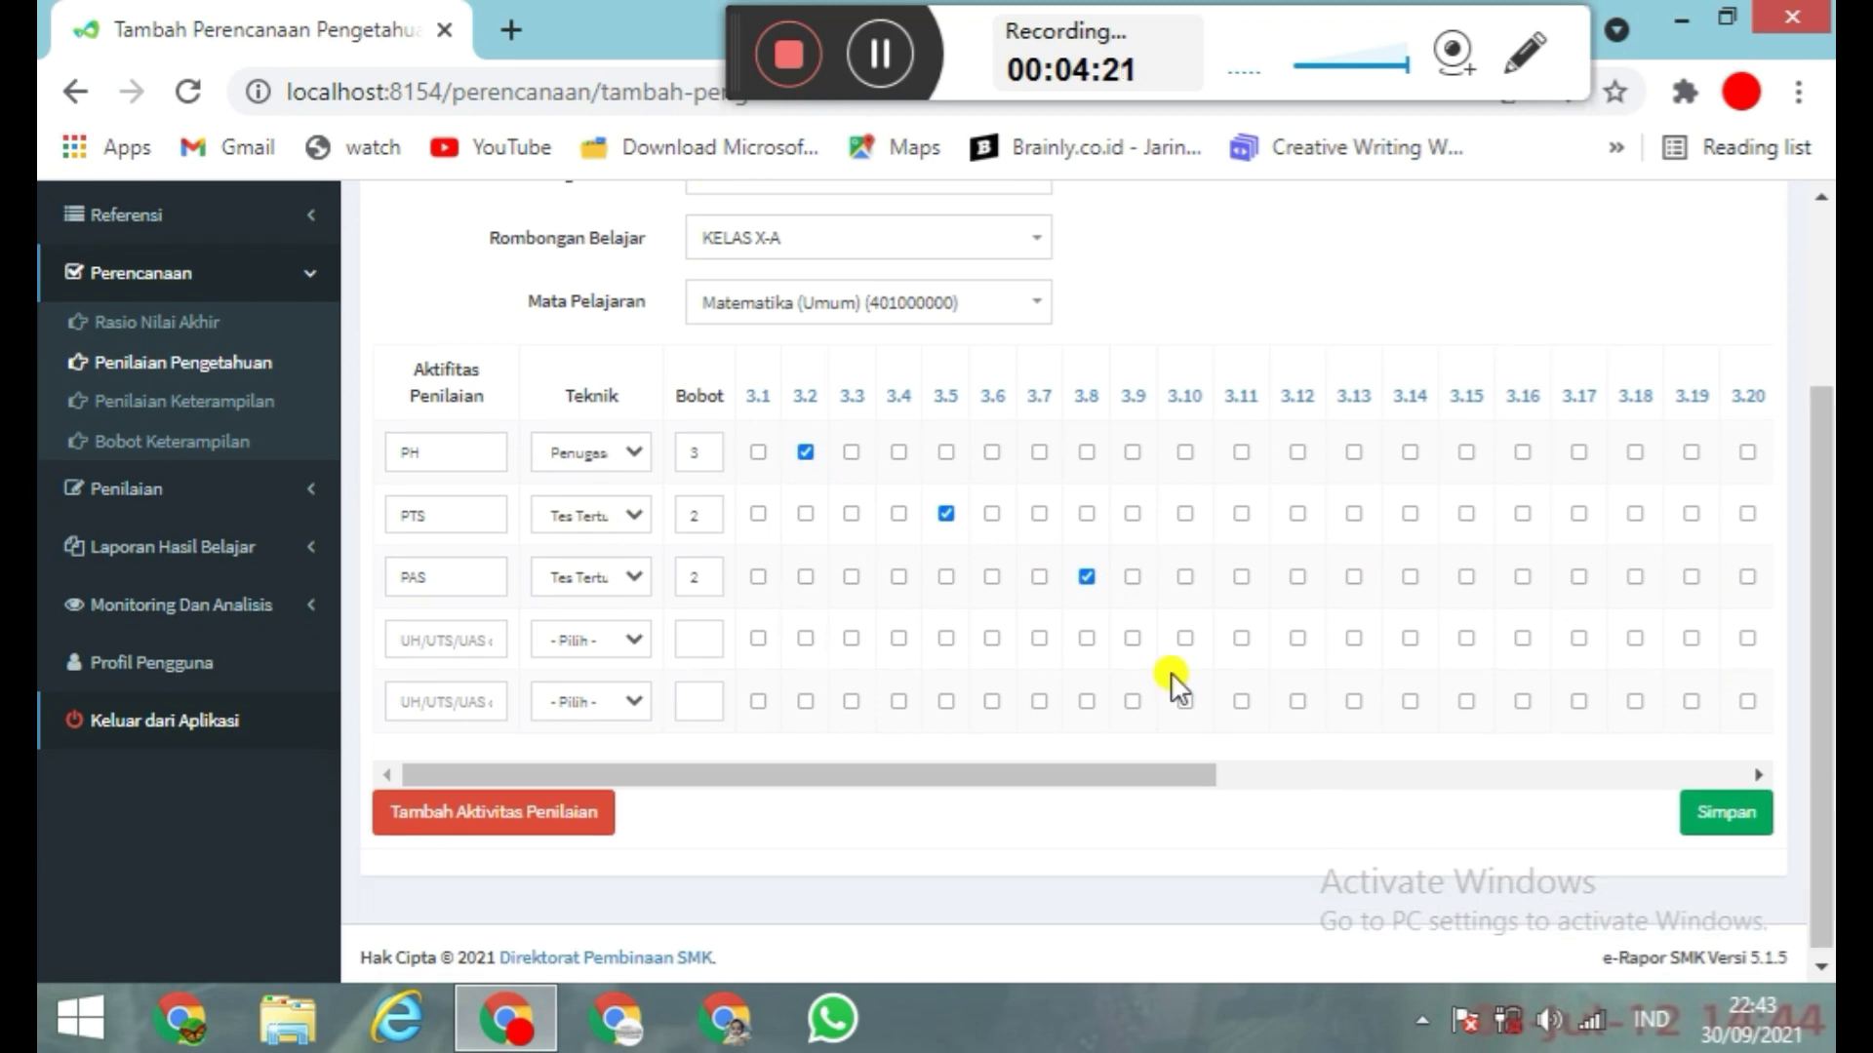
click(1717, 823)
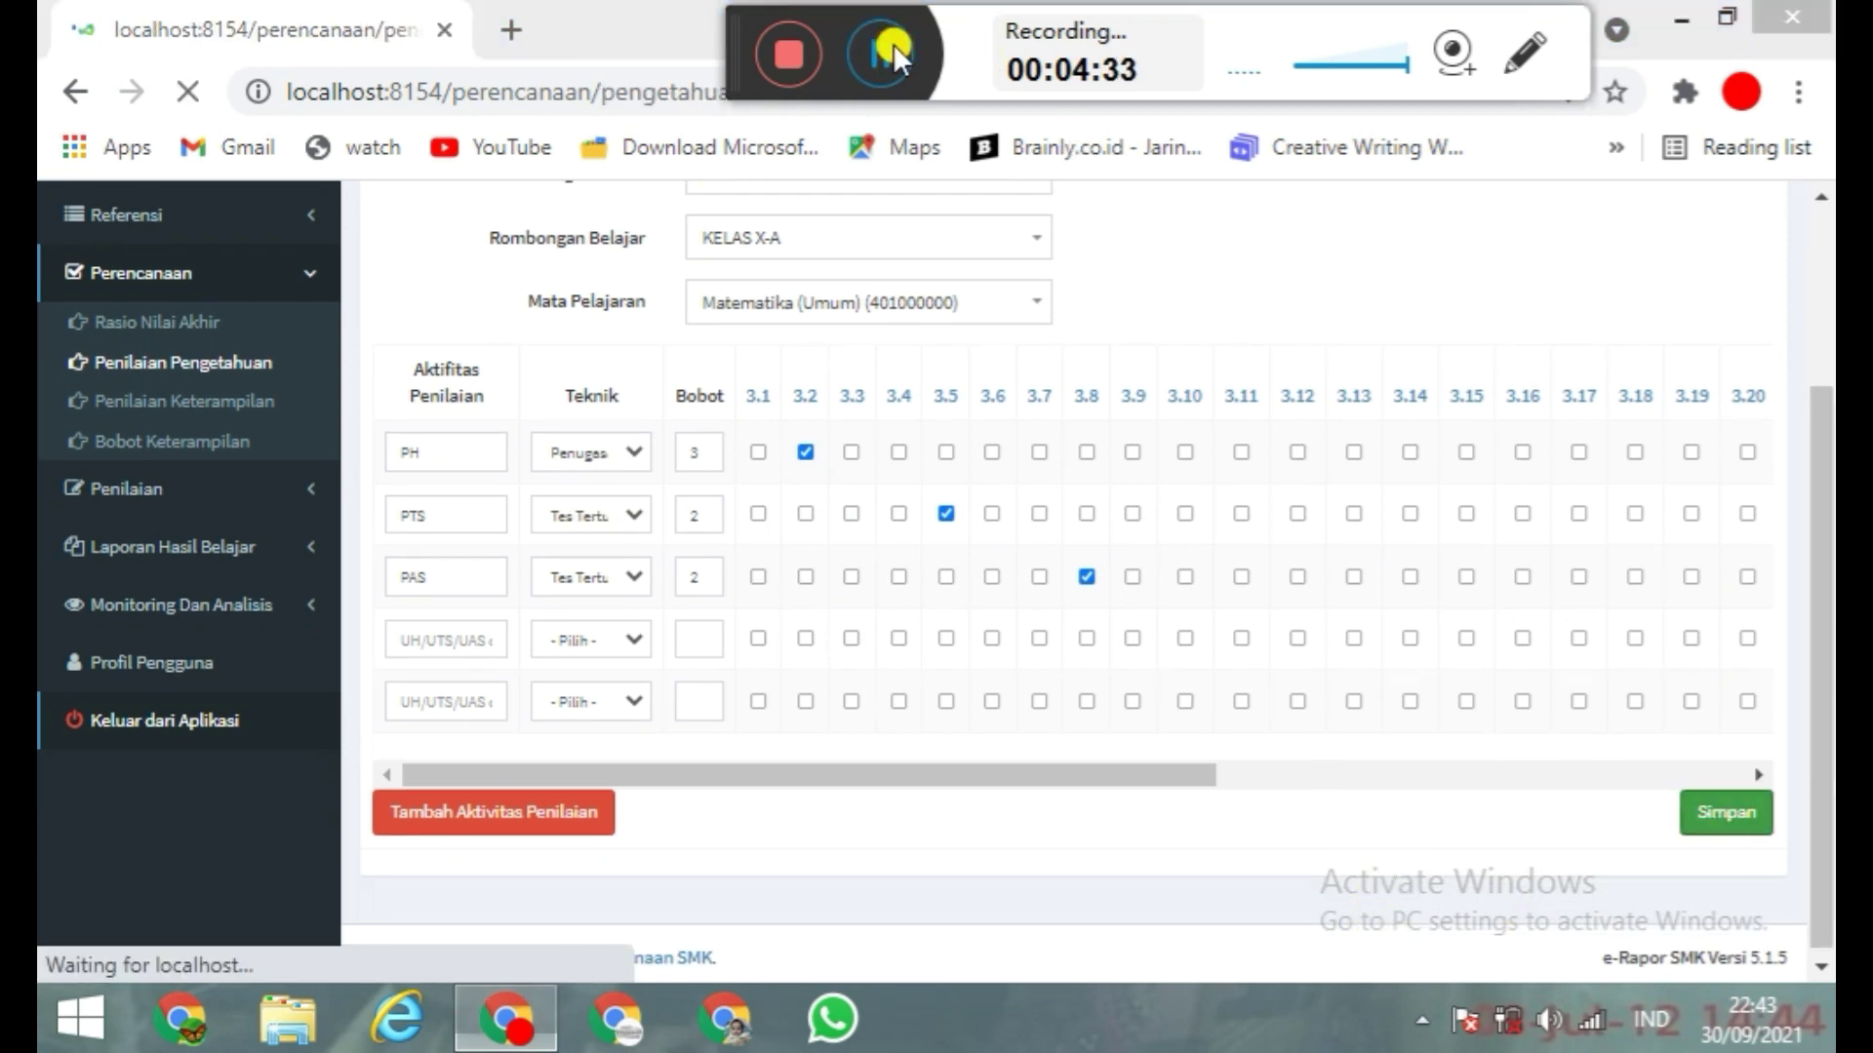
click(893, 49)
click(893, 49)
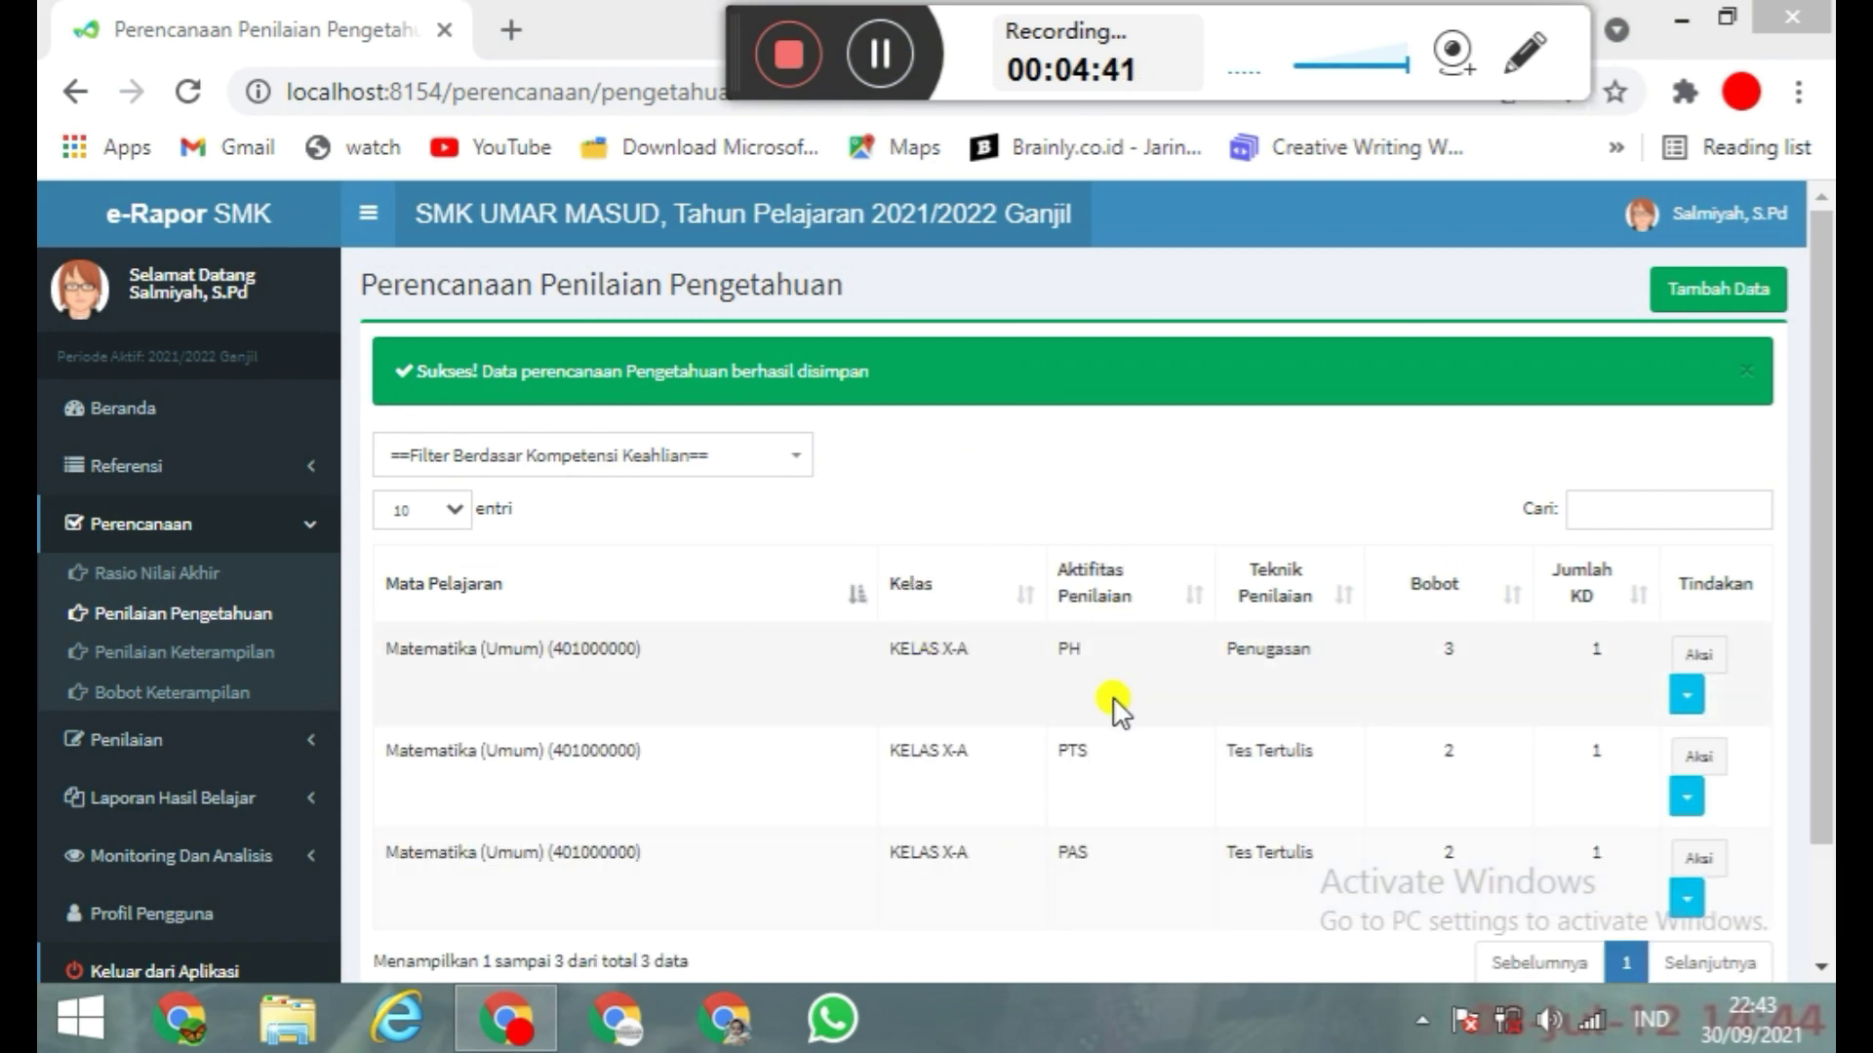
drag(1826, 518, 1798, 635)
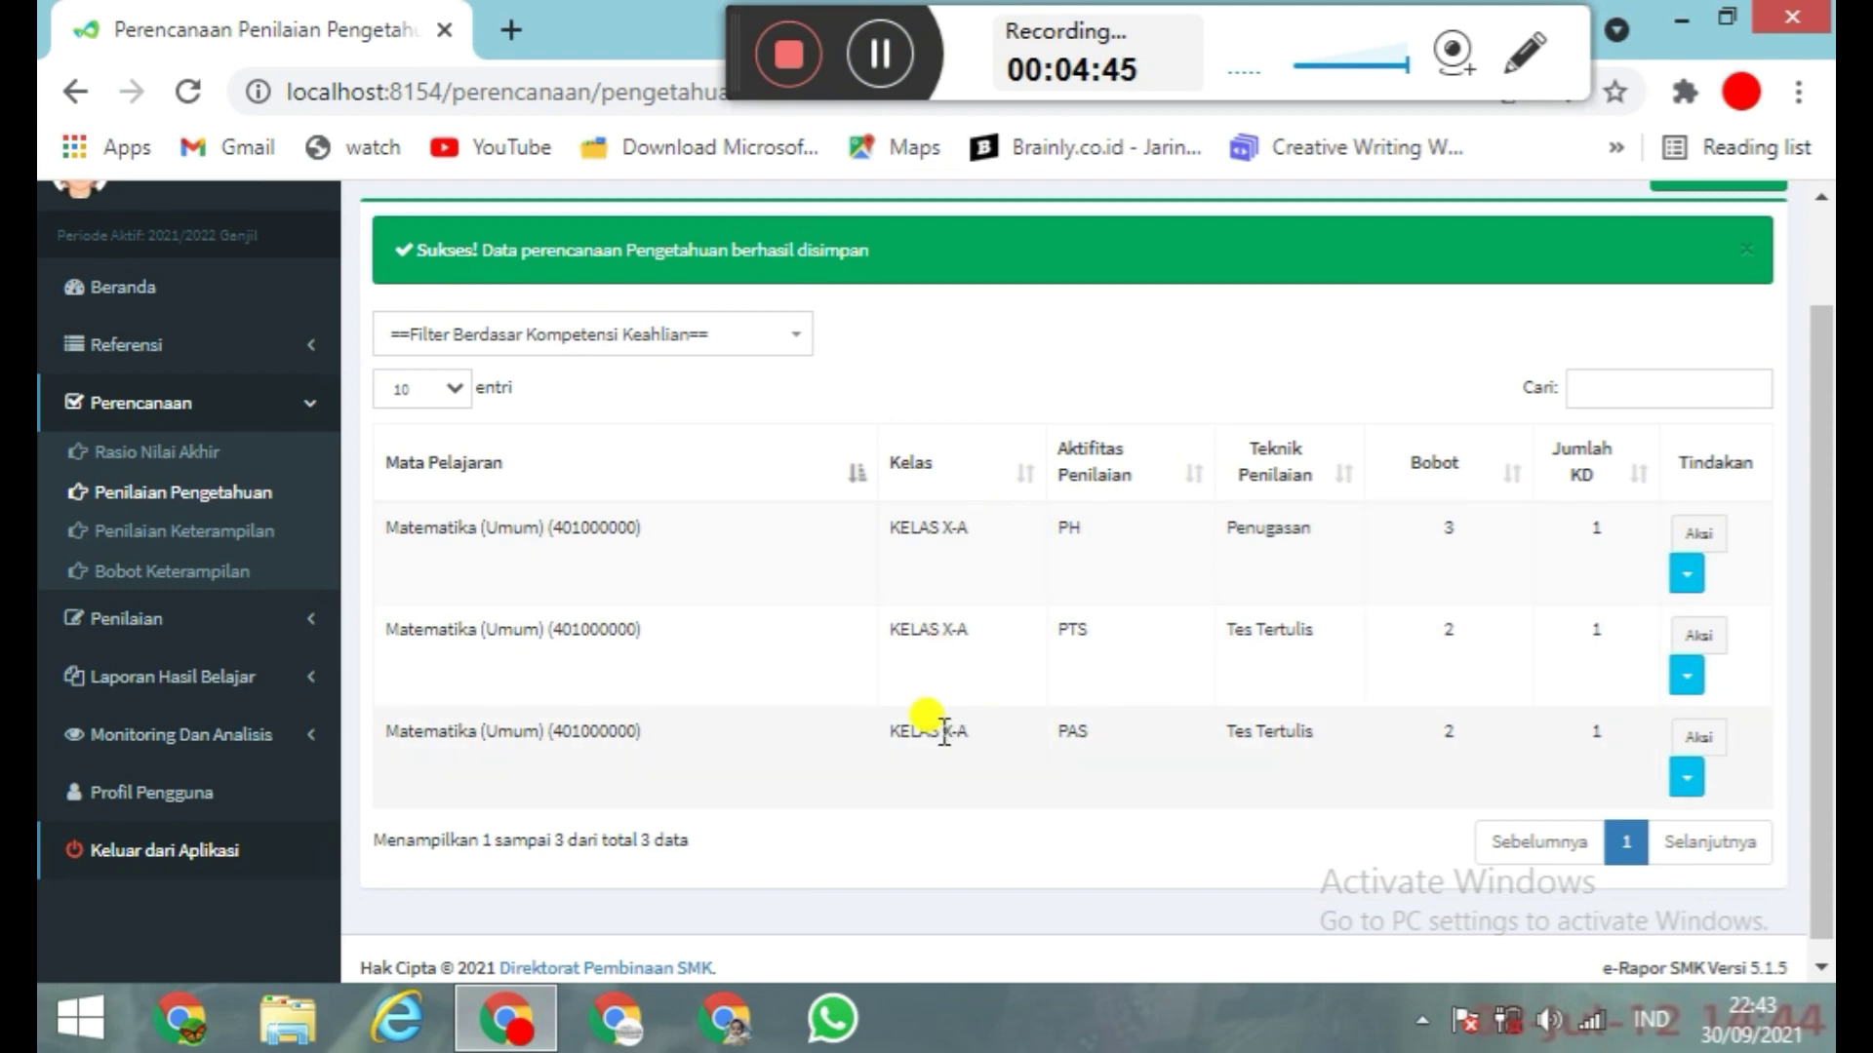
drag(1828, 420, 1828, 411)
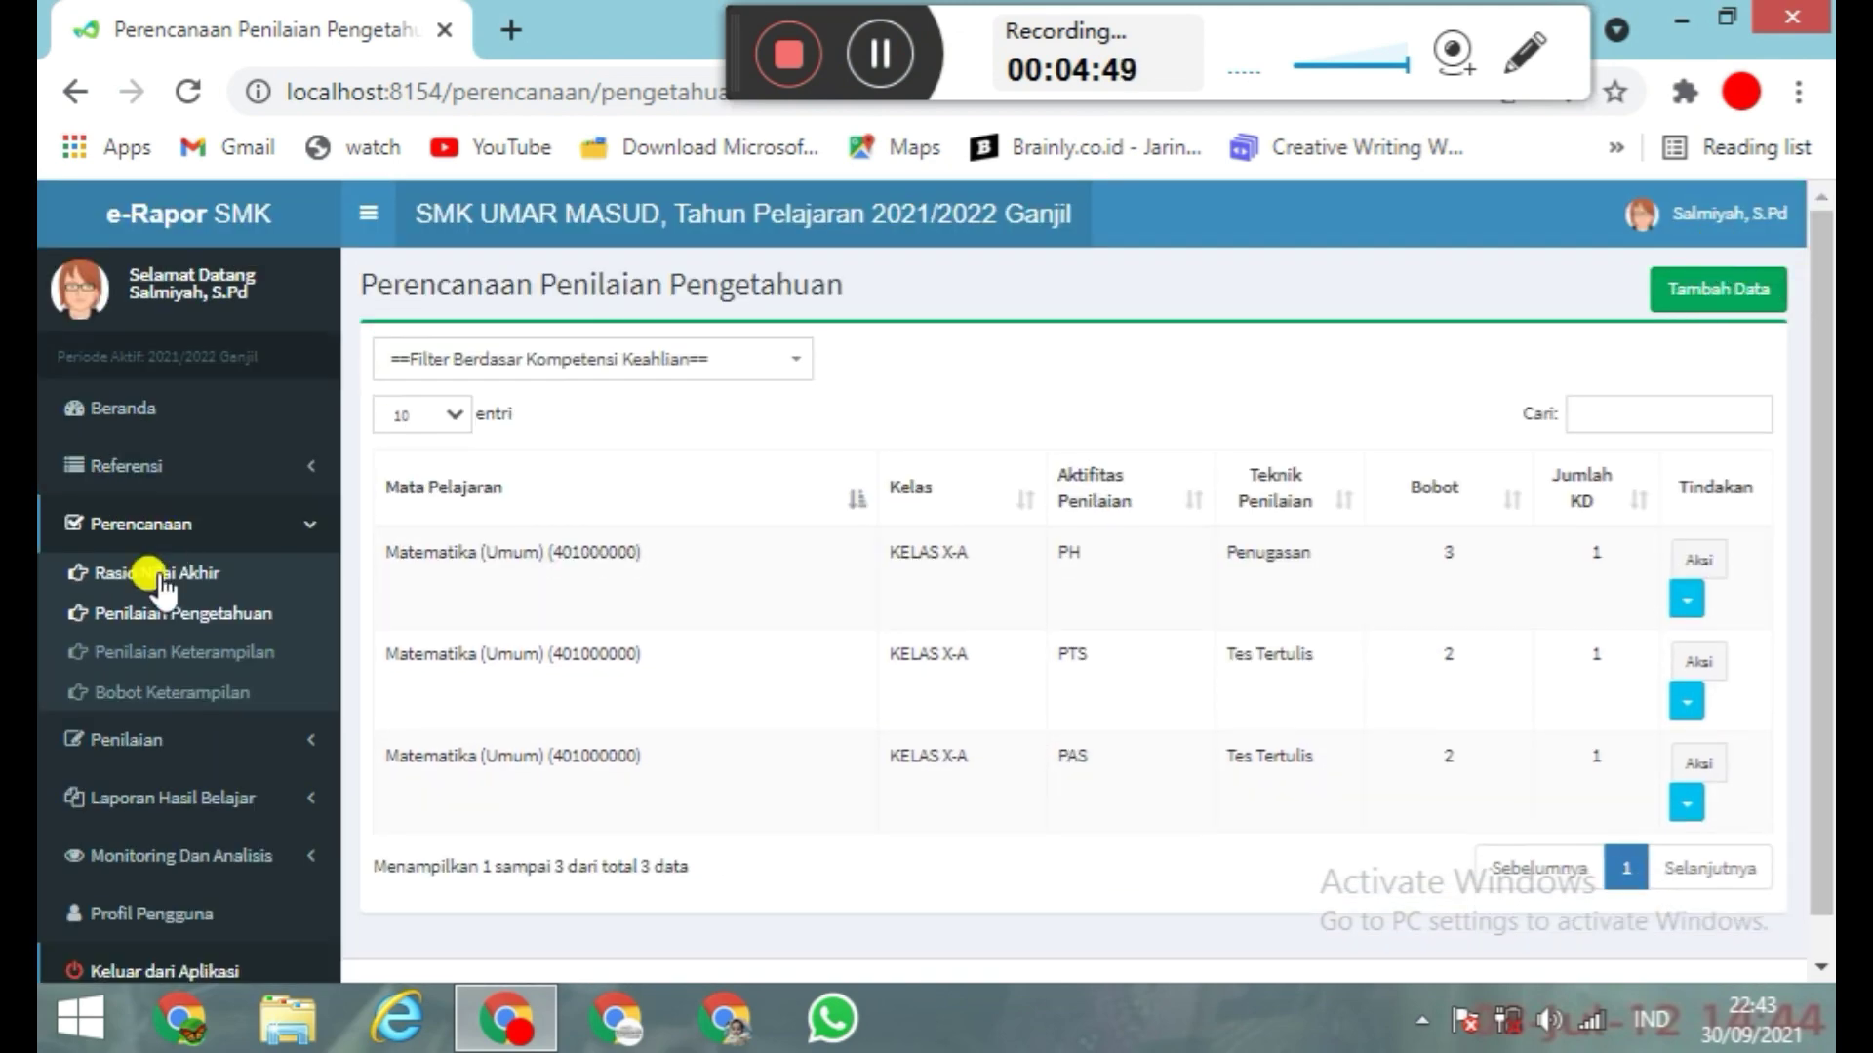
- Start a new Keterampilan assessment plan for Kelas 10, class group KELAS X-A and subject Matematika (Umum)
click(176, 653)
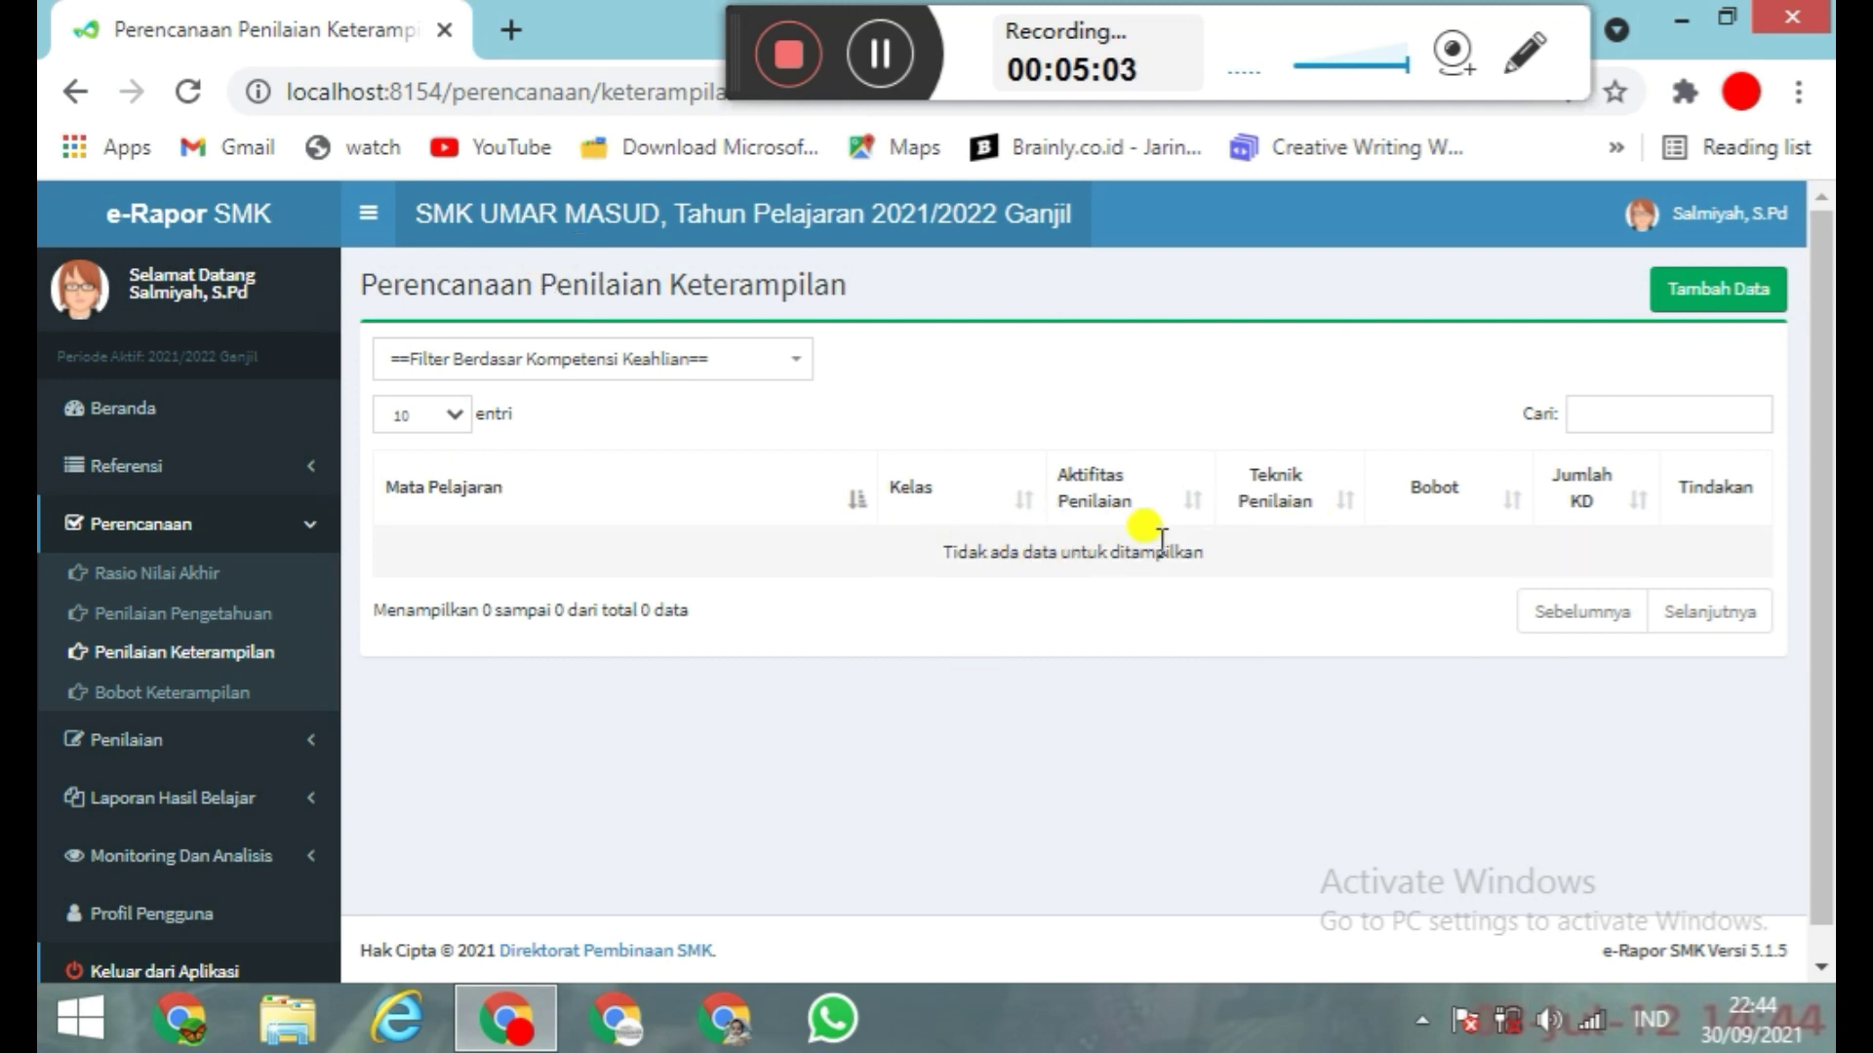
click(1670, 310)
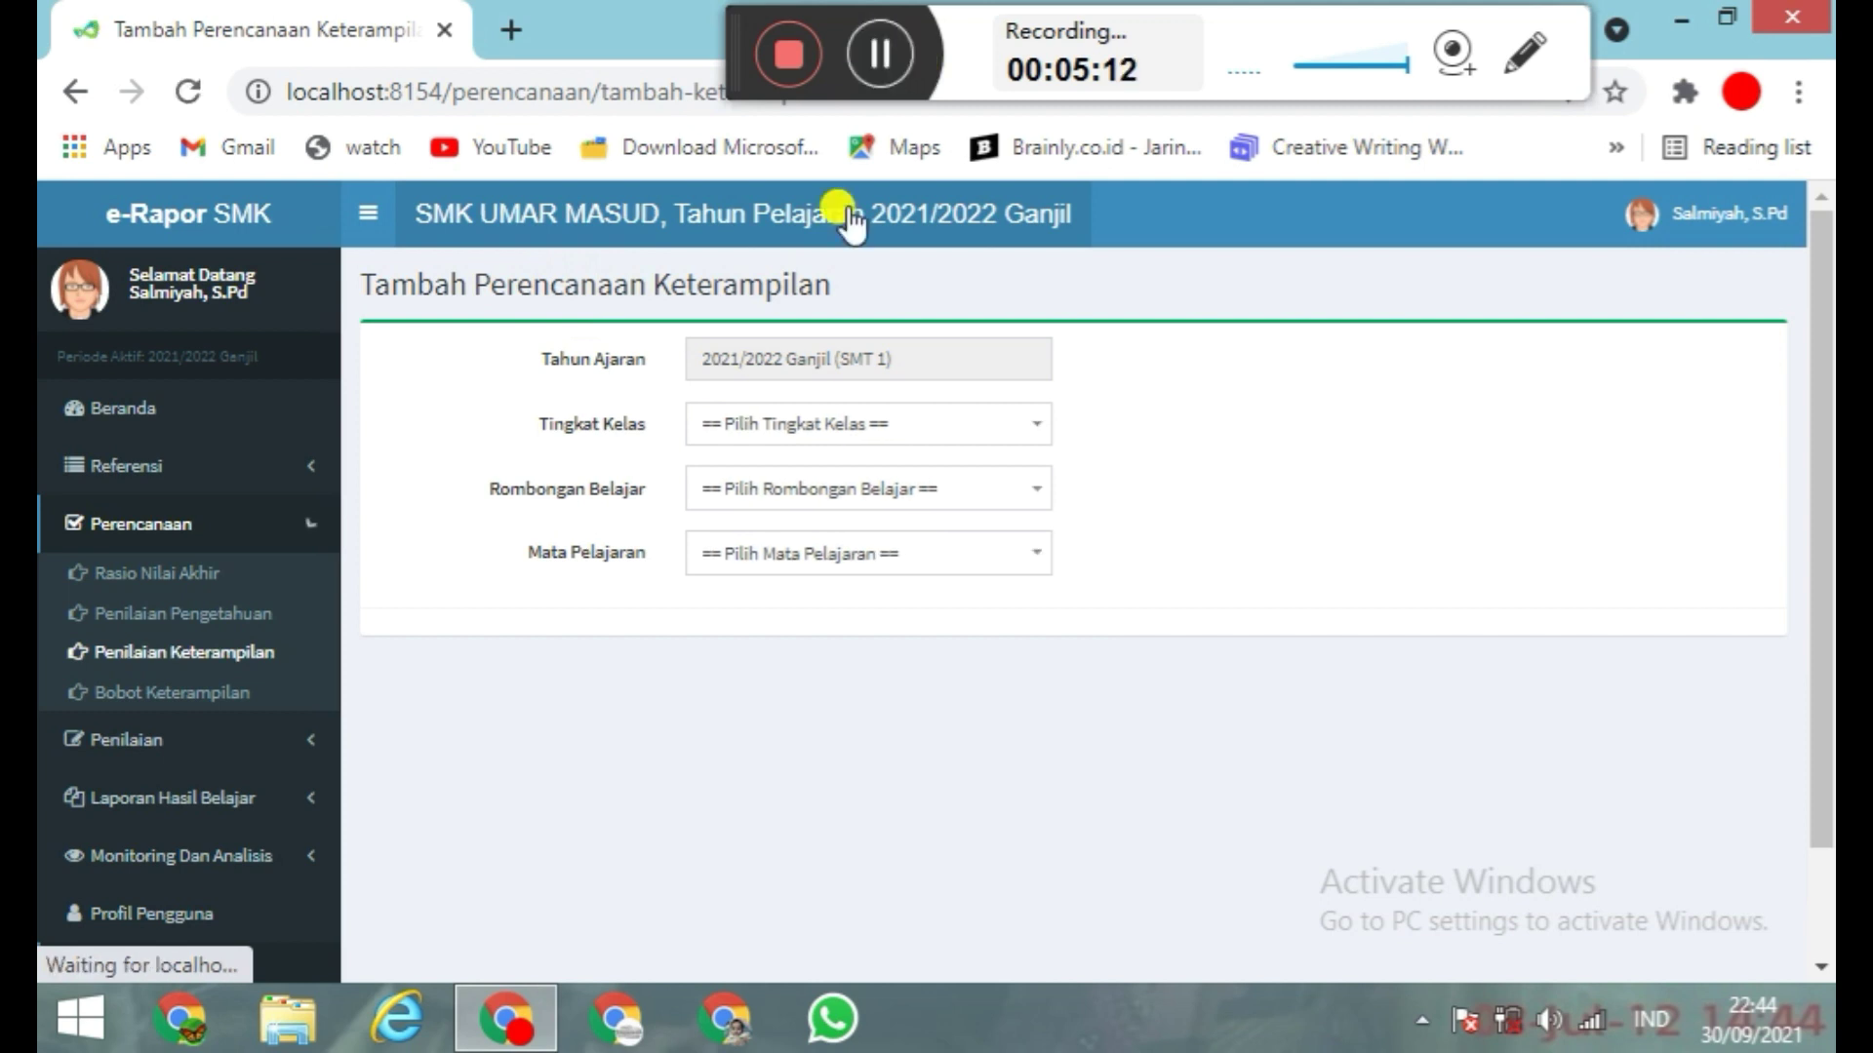
click(883, 433)
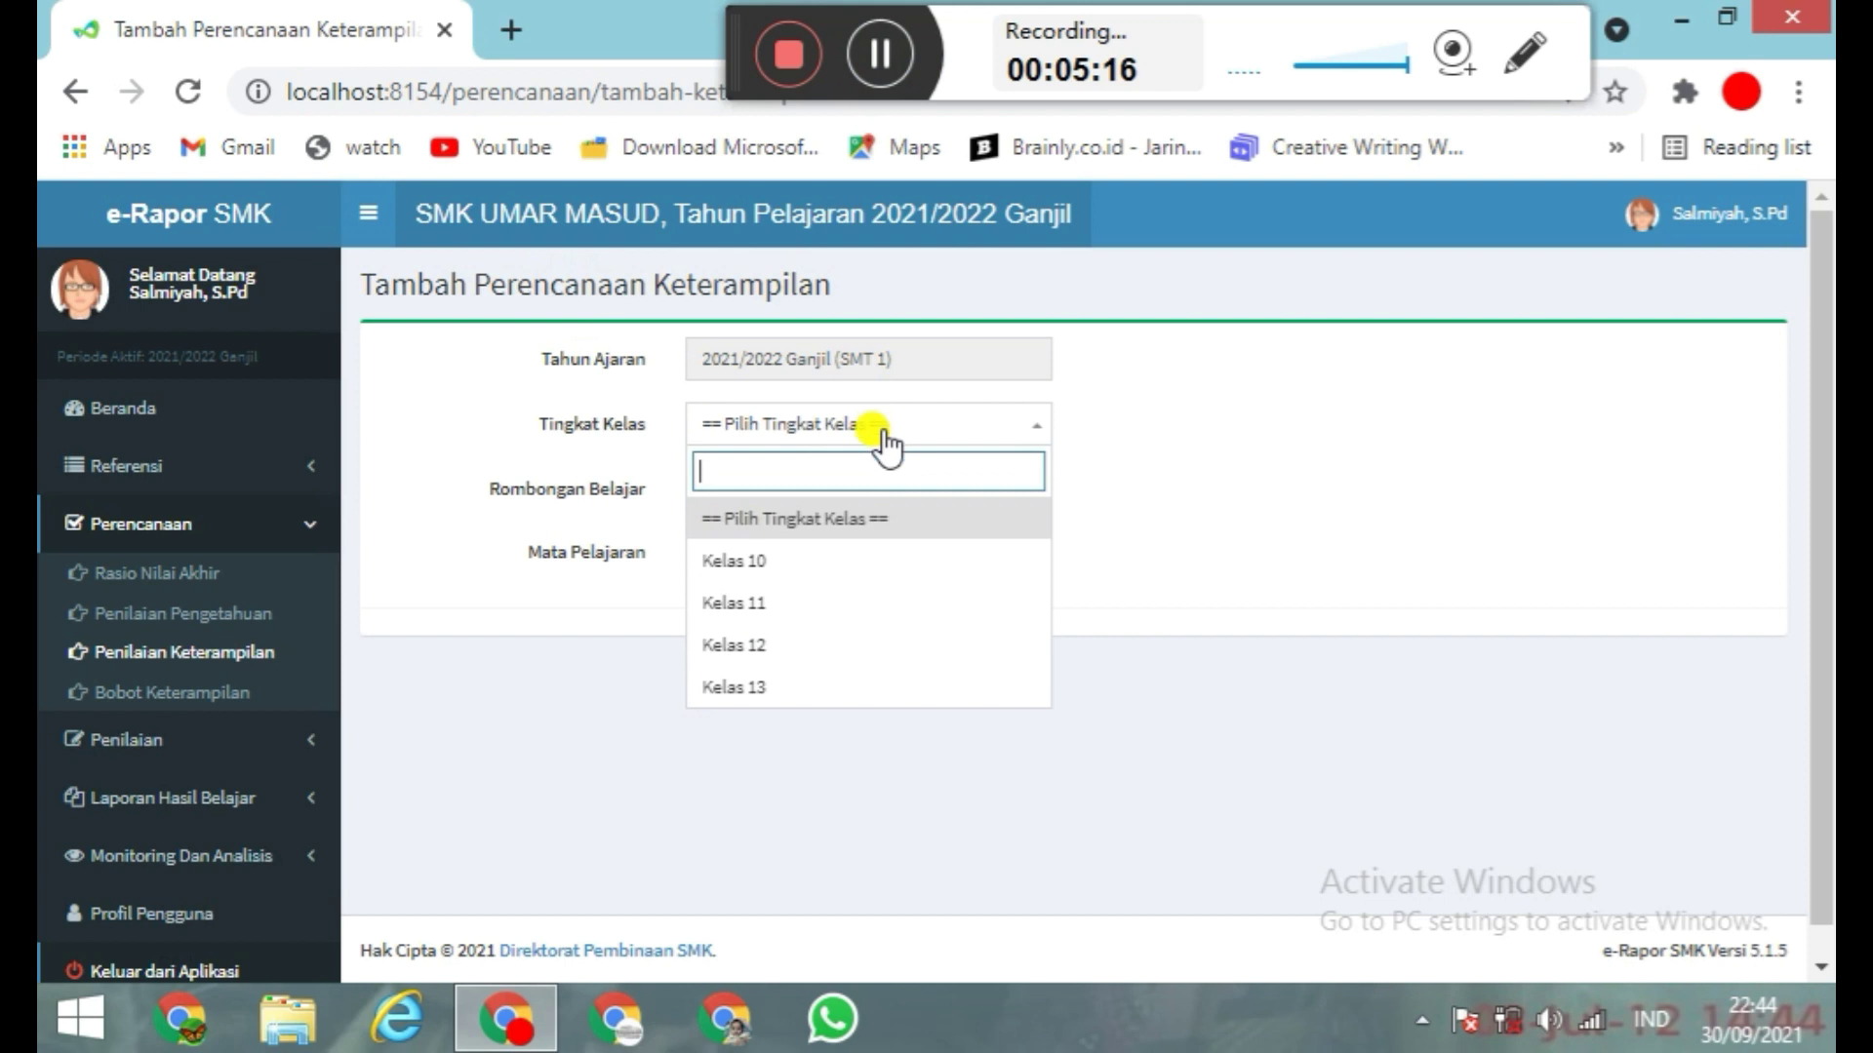
click(847, 564)
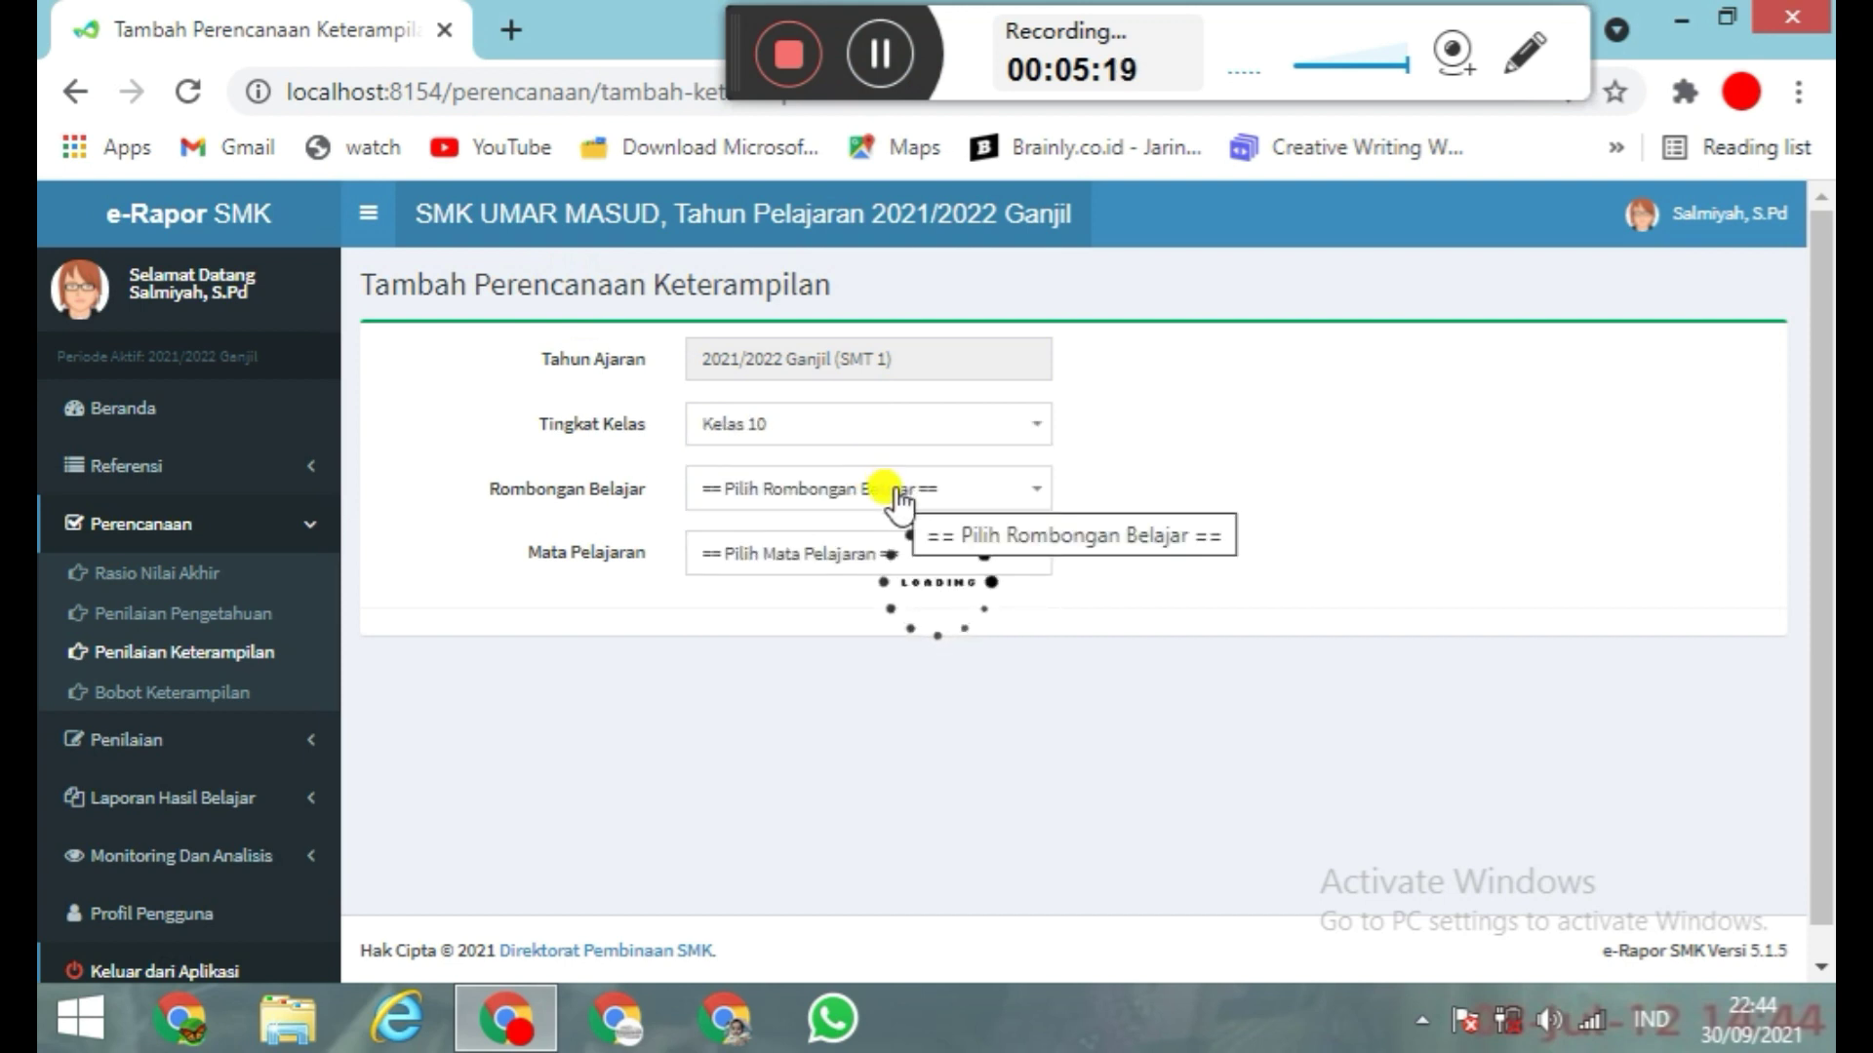
click(892, 488)
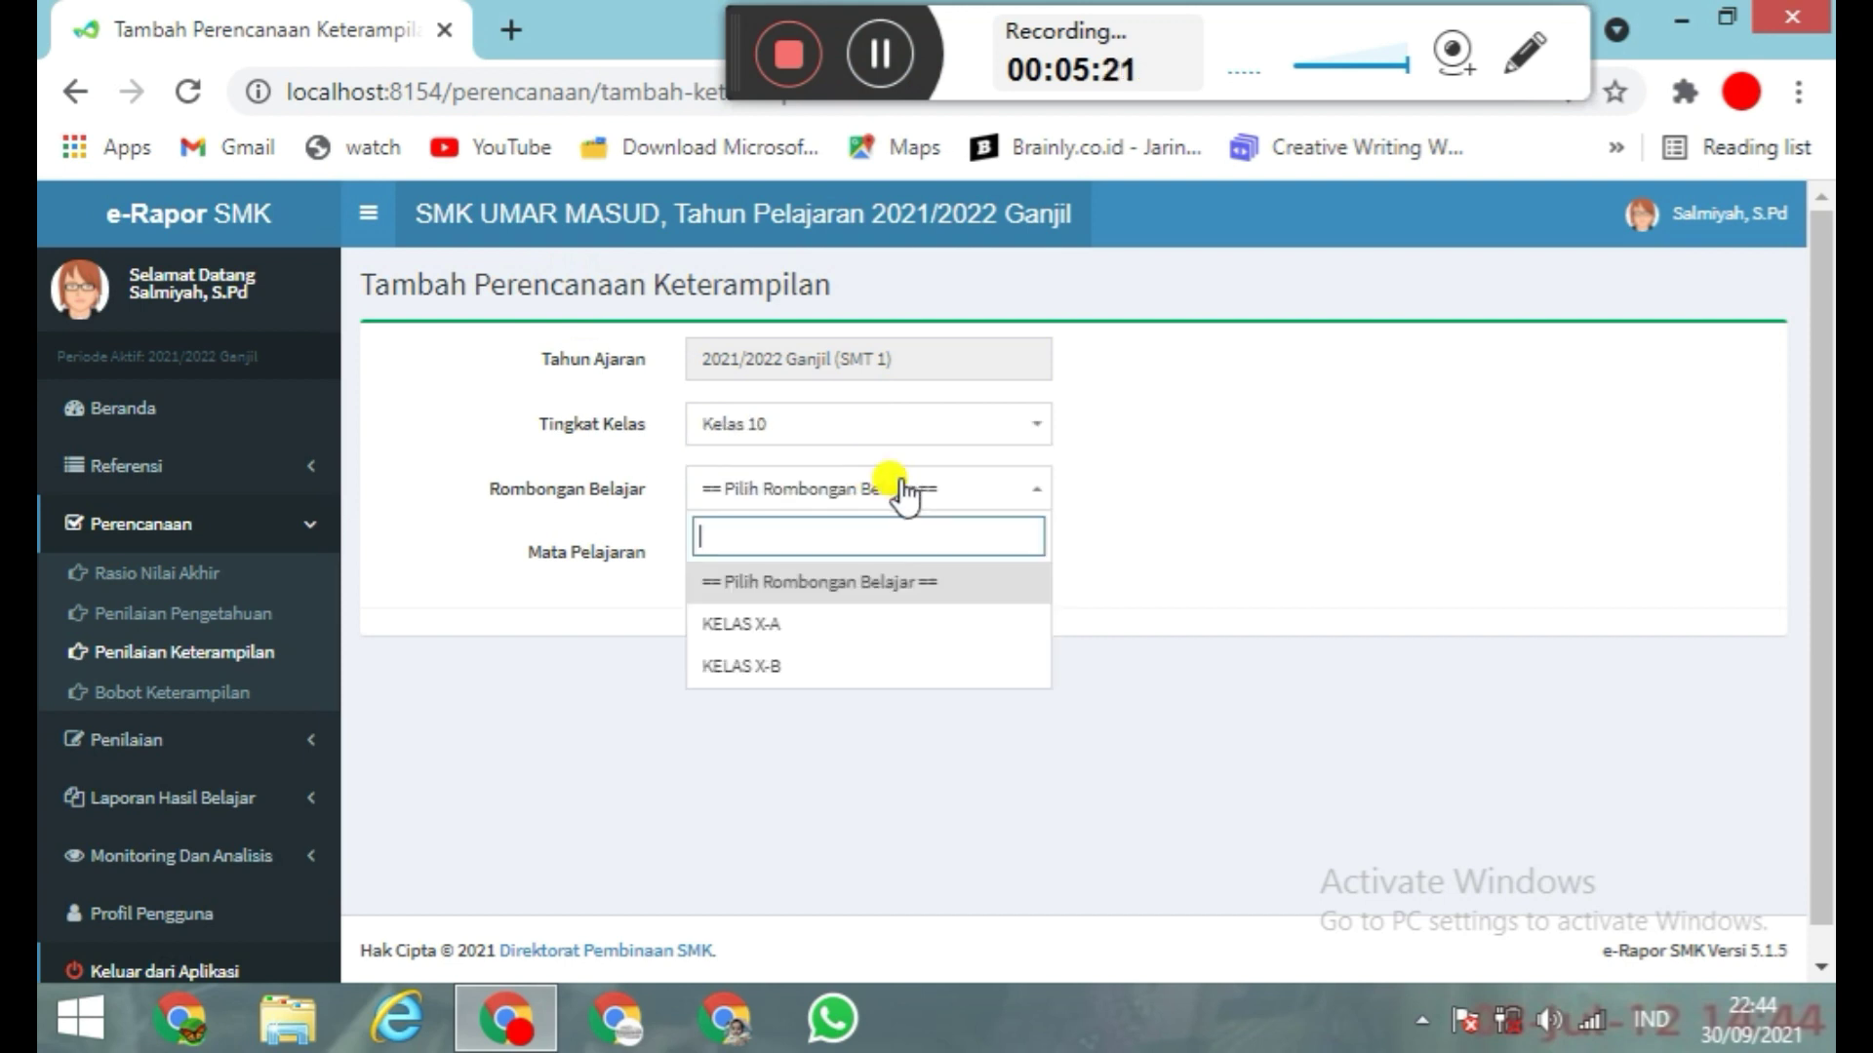
click(880, 624)
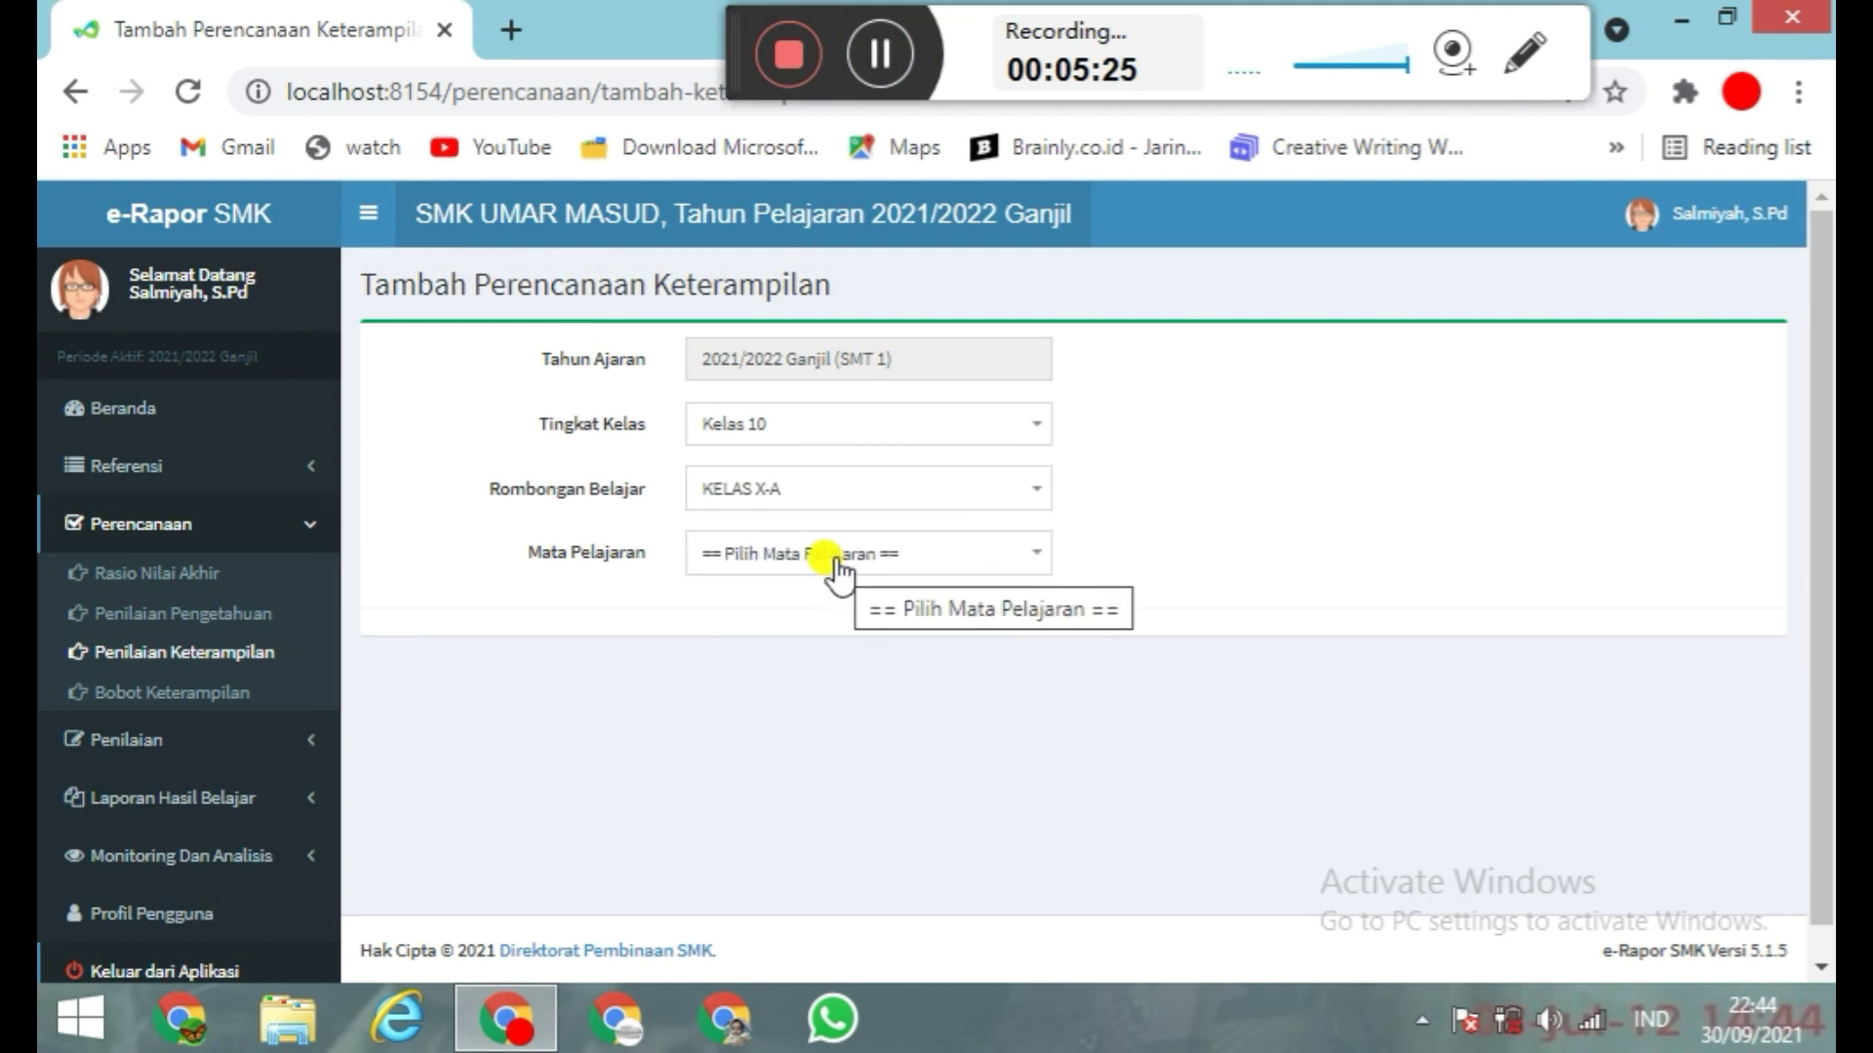
click(837, 570)
click(820, 690)
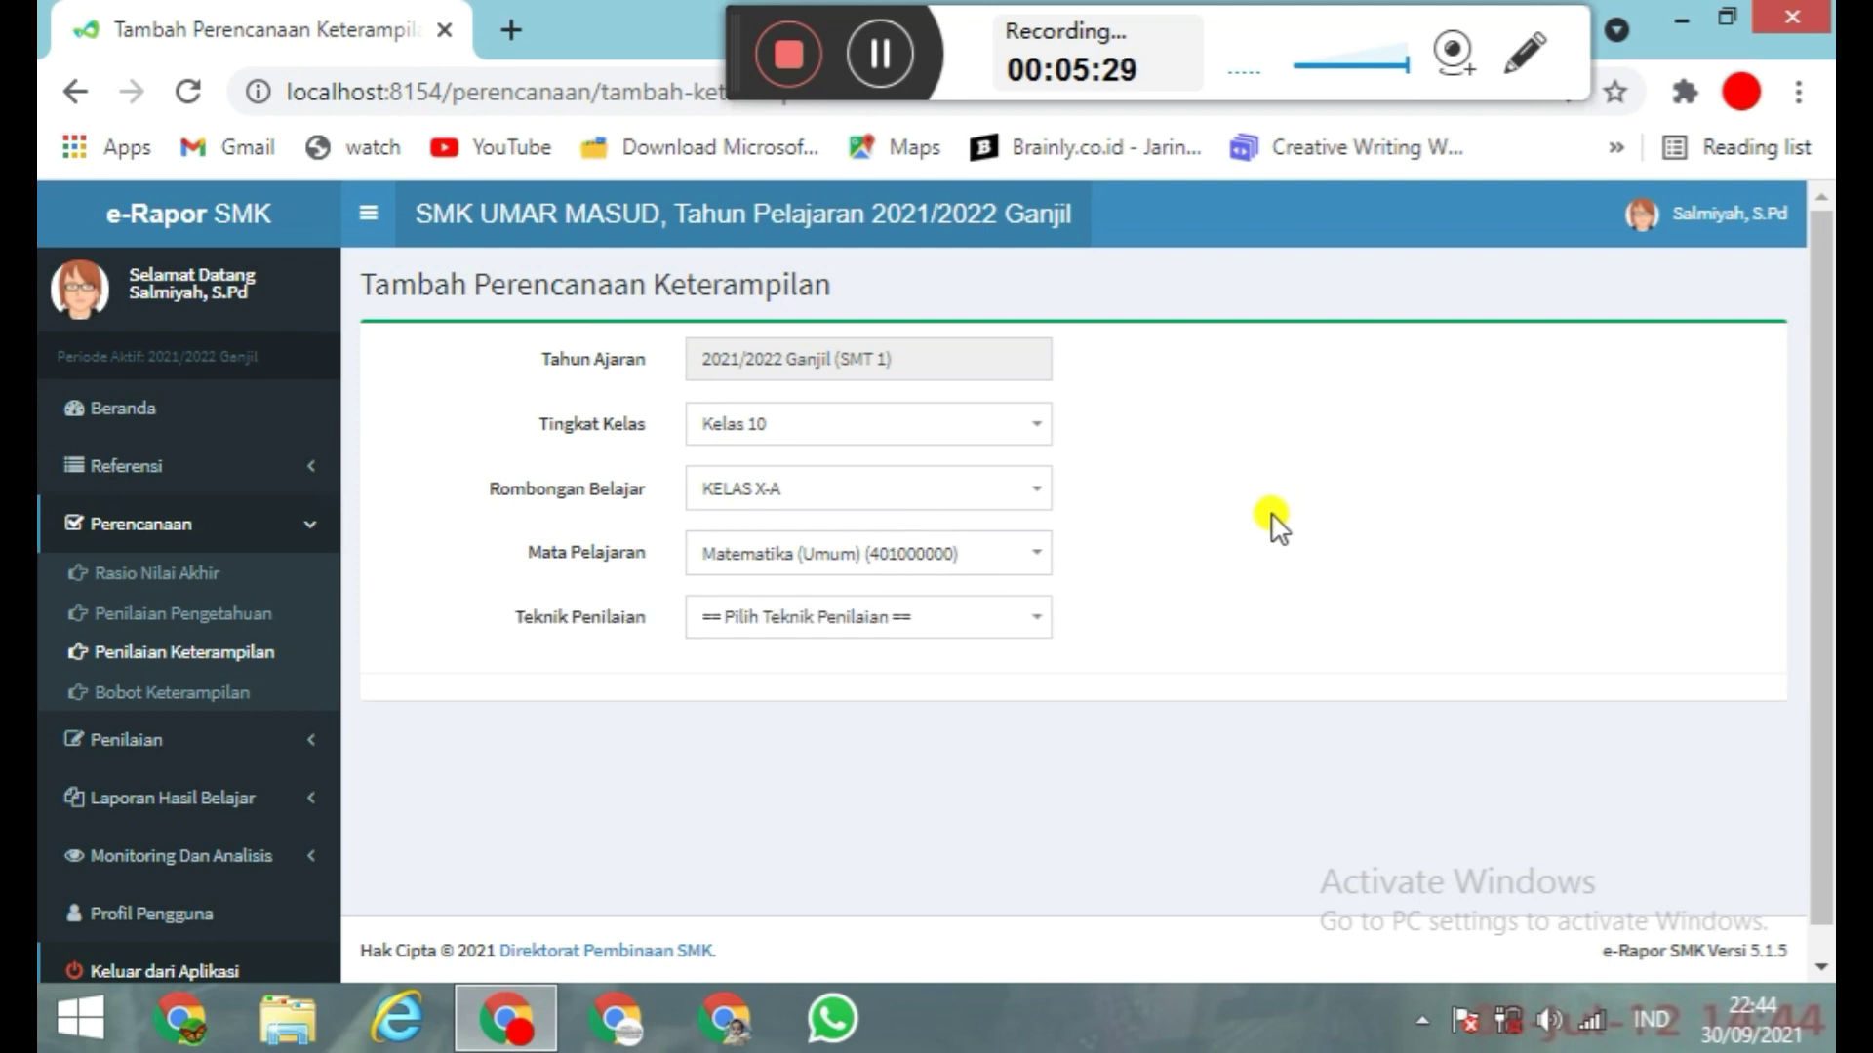
- Set the Keterampilan plan's assessment technique to Kinerja and its weight to 1
click(958, 624)
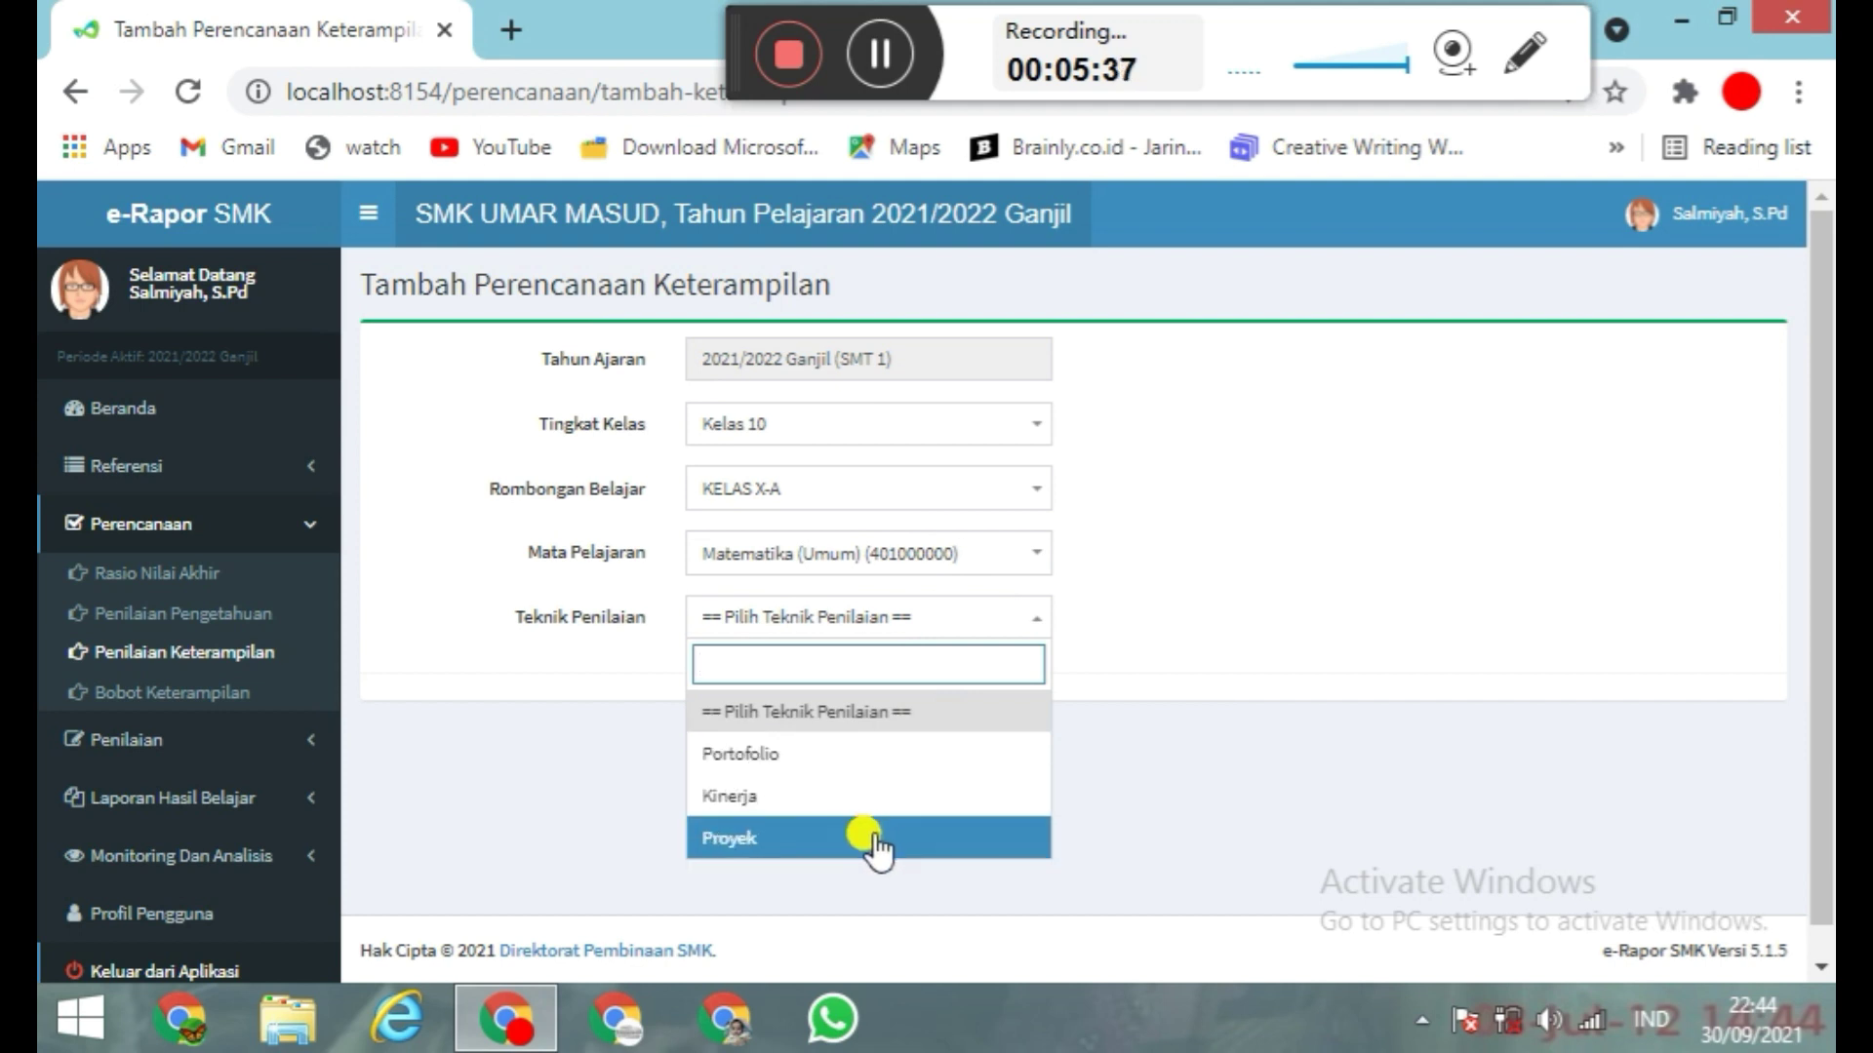
click(858, 798)
click(767, 681)
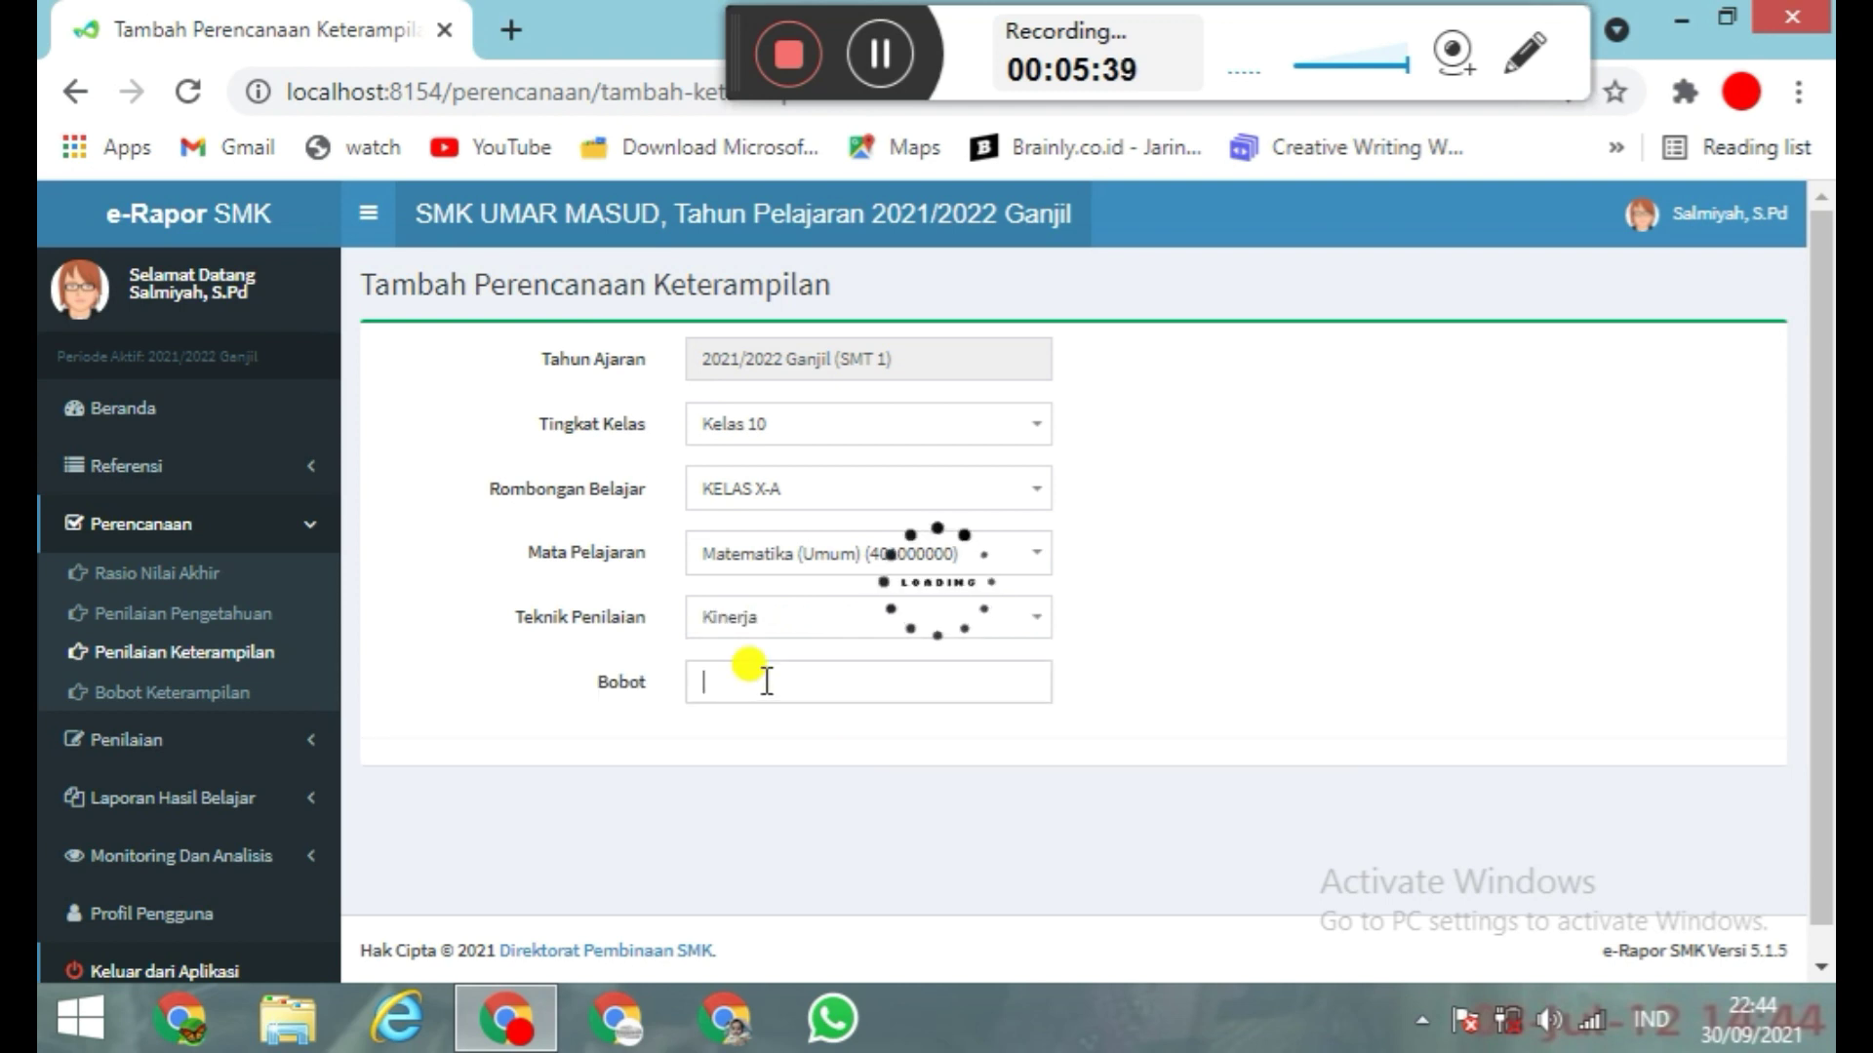
text(1)
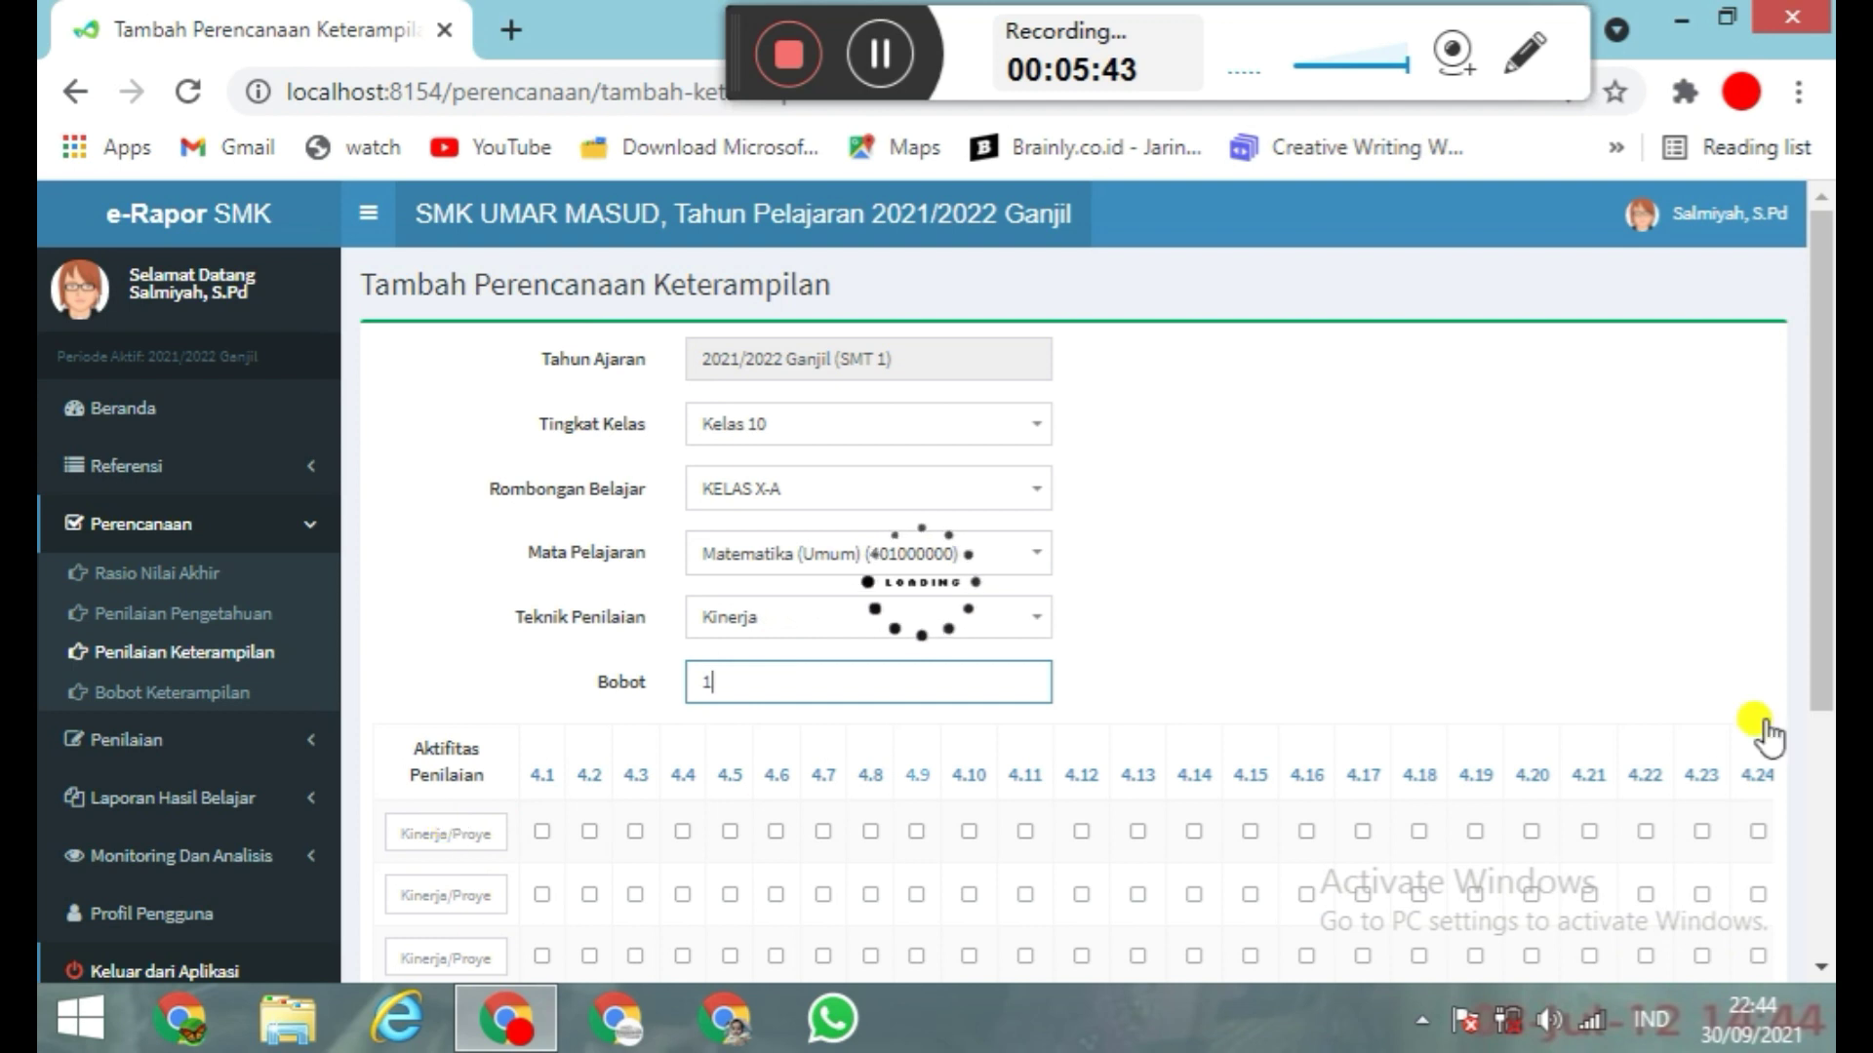
- Enter TUGAS AKHIR as the first assessment activity, assign competency 4.5 to it and save the Keterampilan plan
drag(1826, 544, 1829, 634)
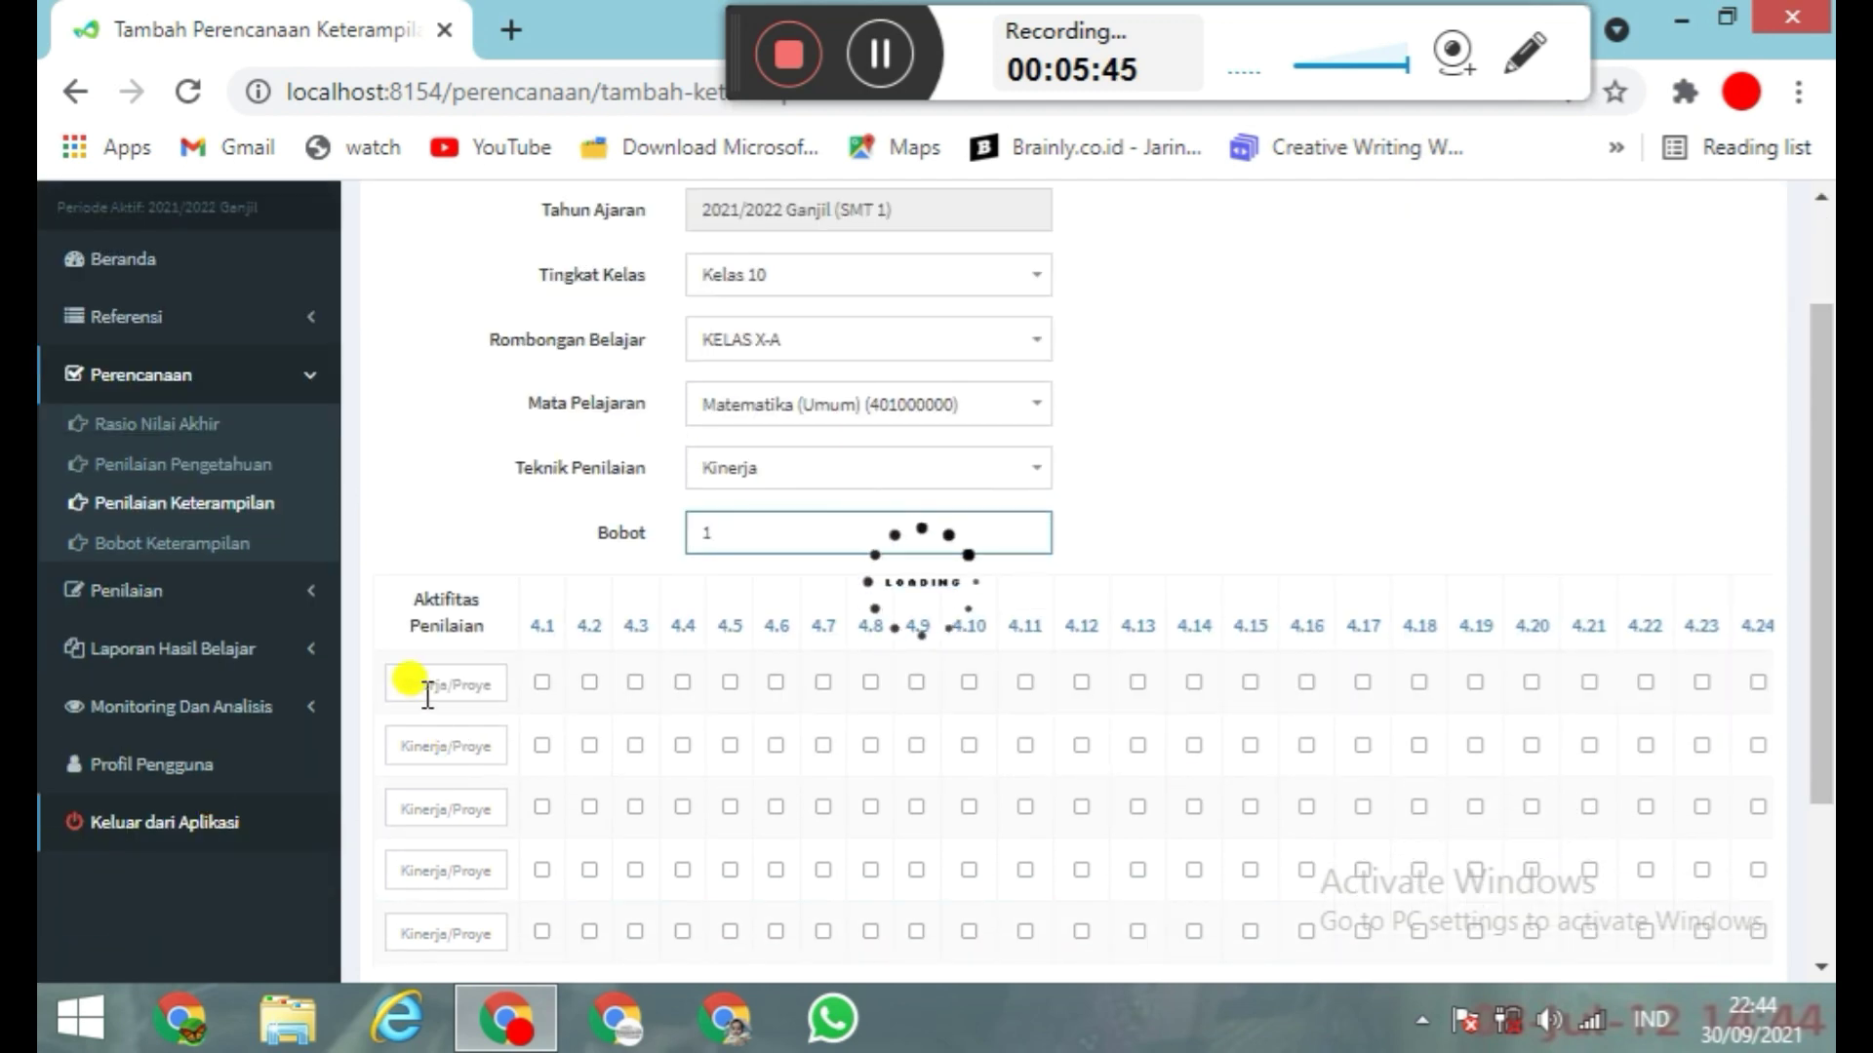
click(430, 686)
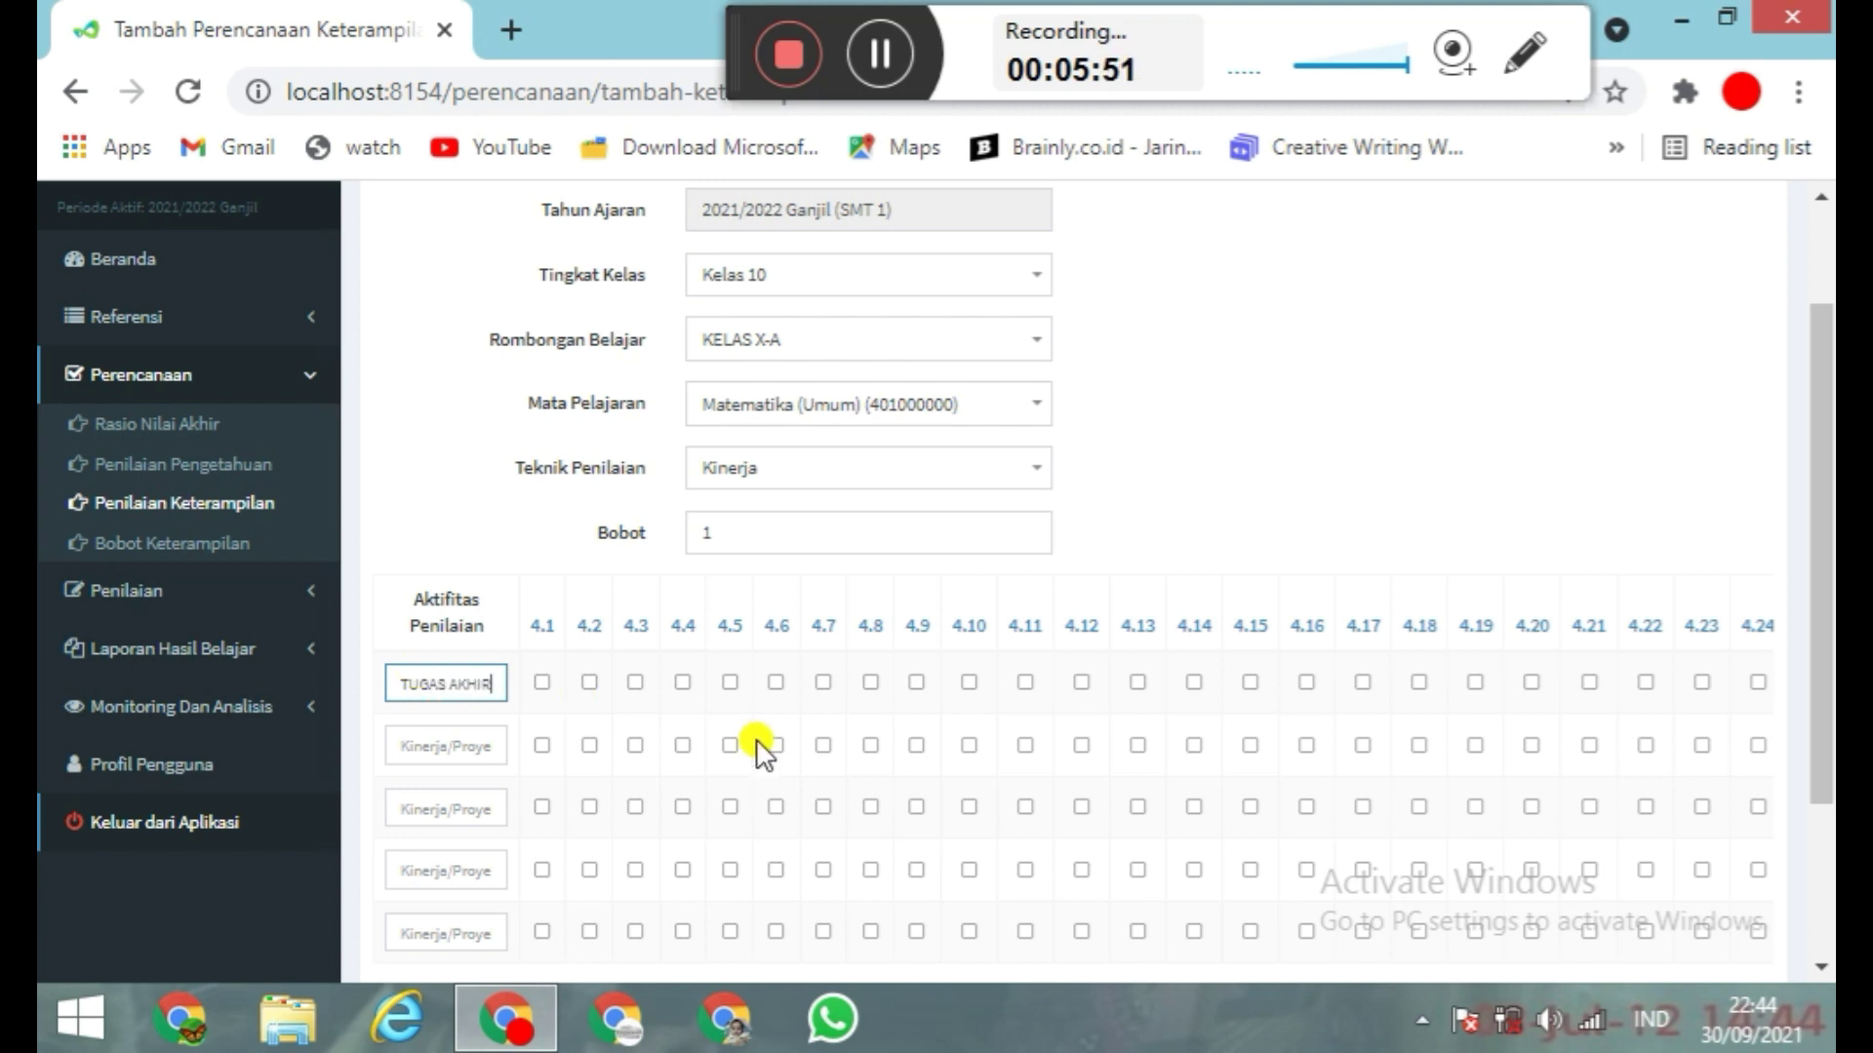
click(729, 682)
click(732, 682)
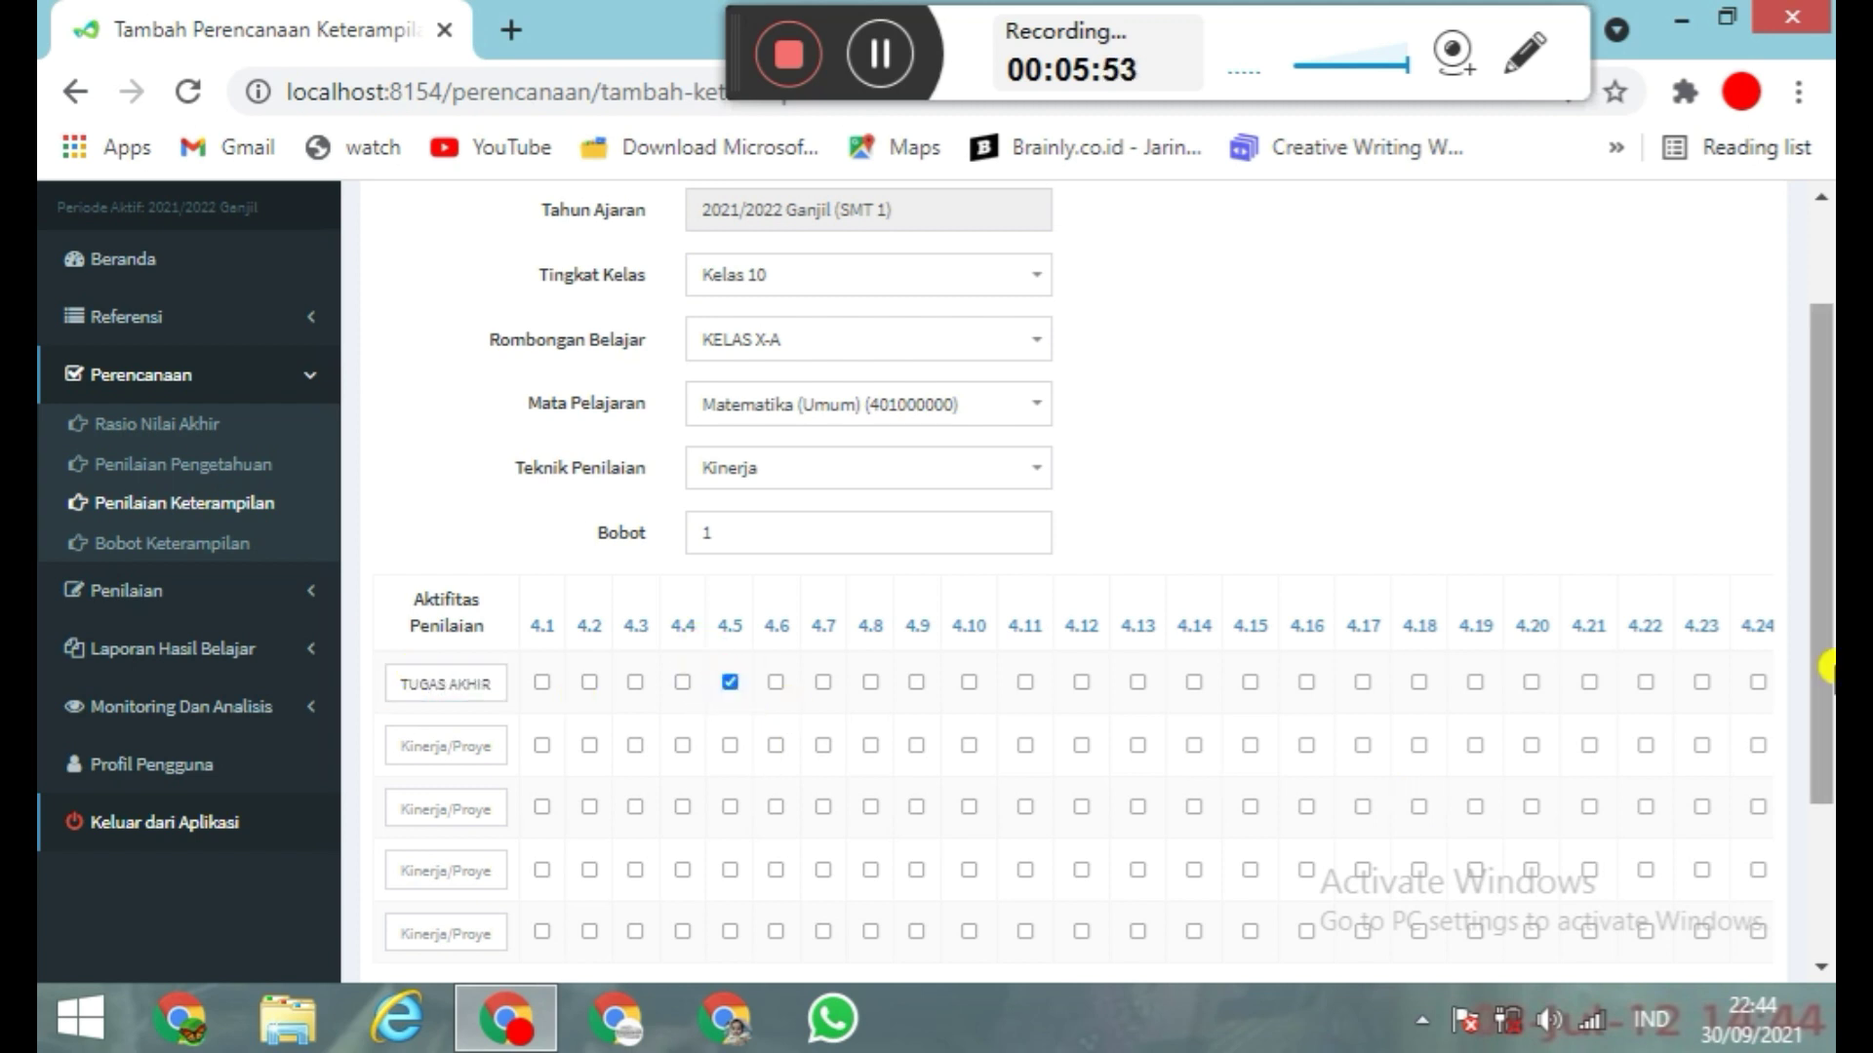
scroll(1209, 758, down, 3)
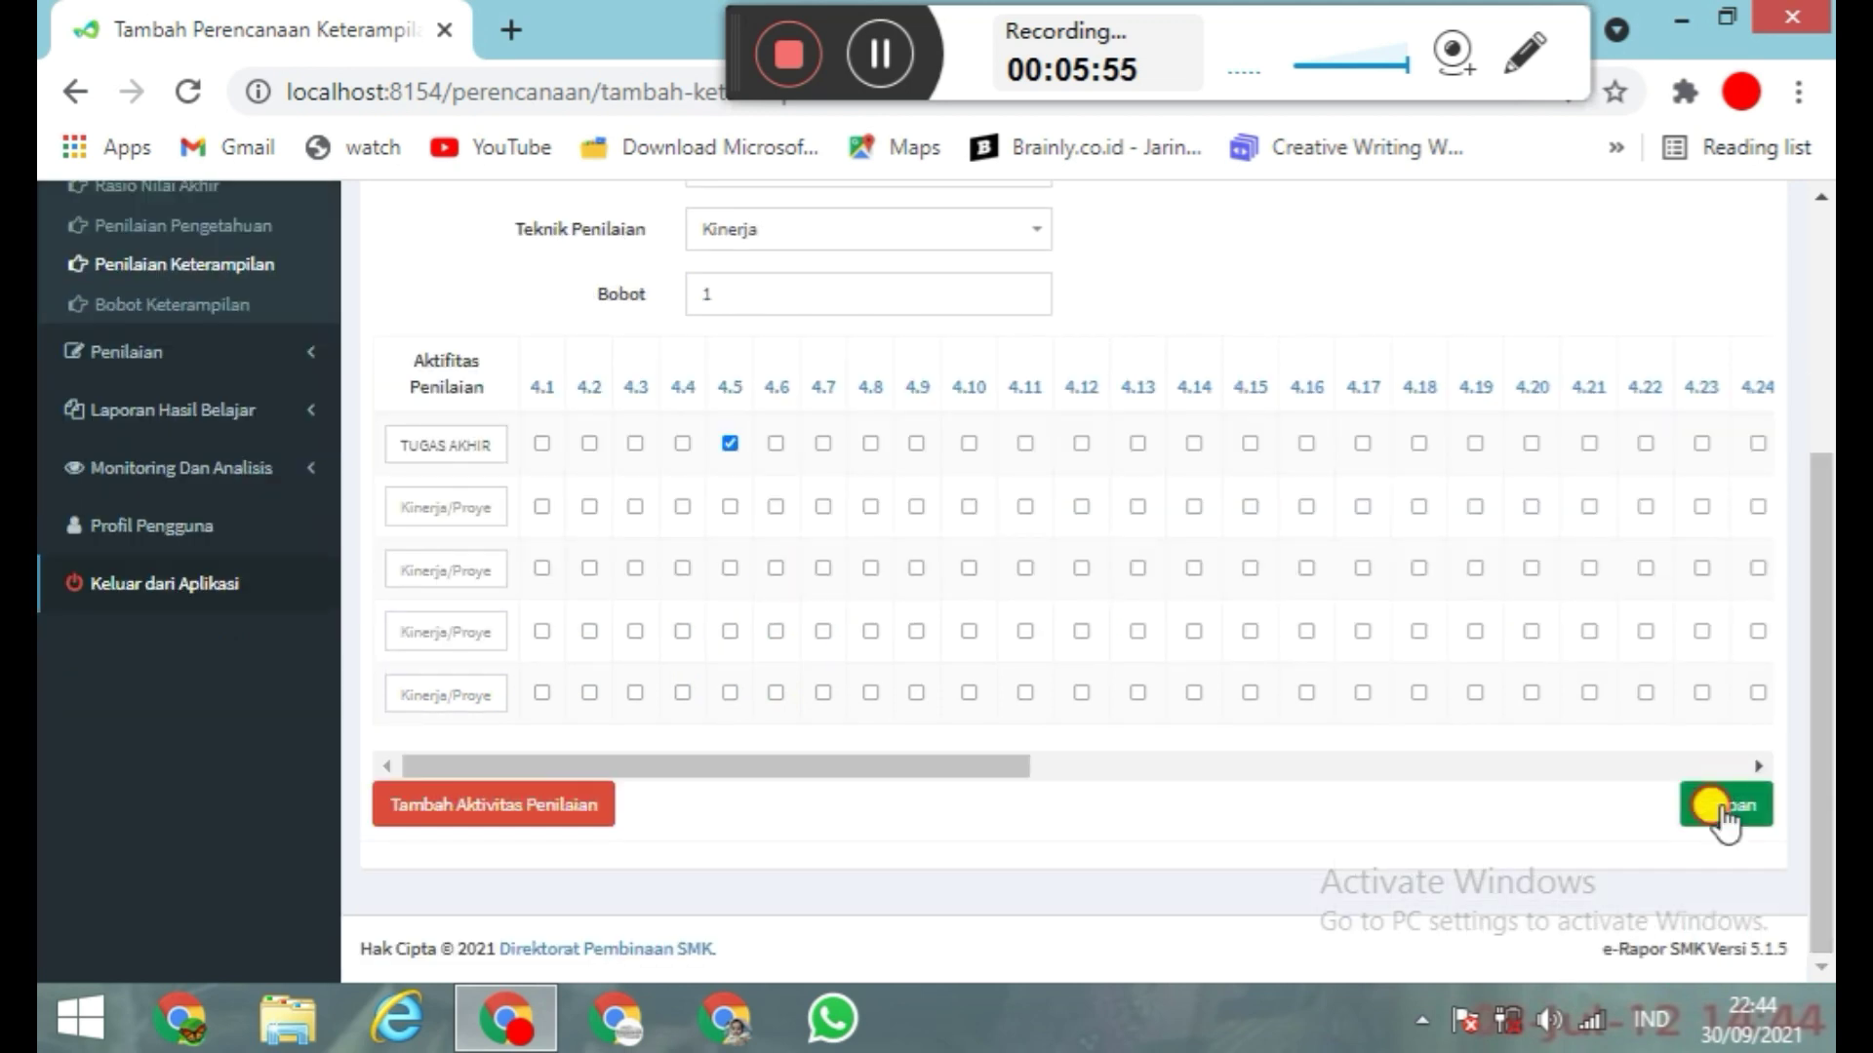
click(1722, 815)
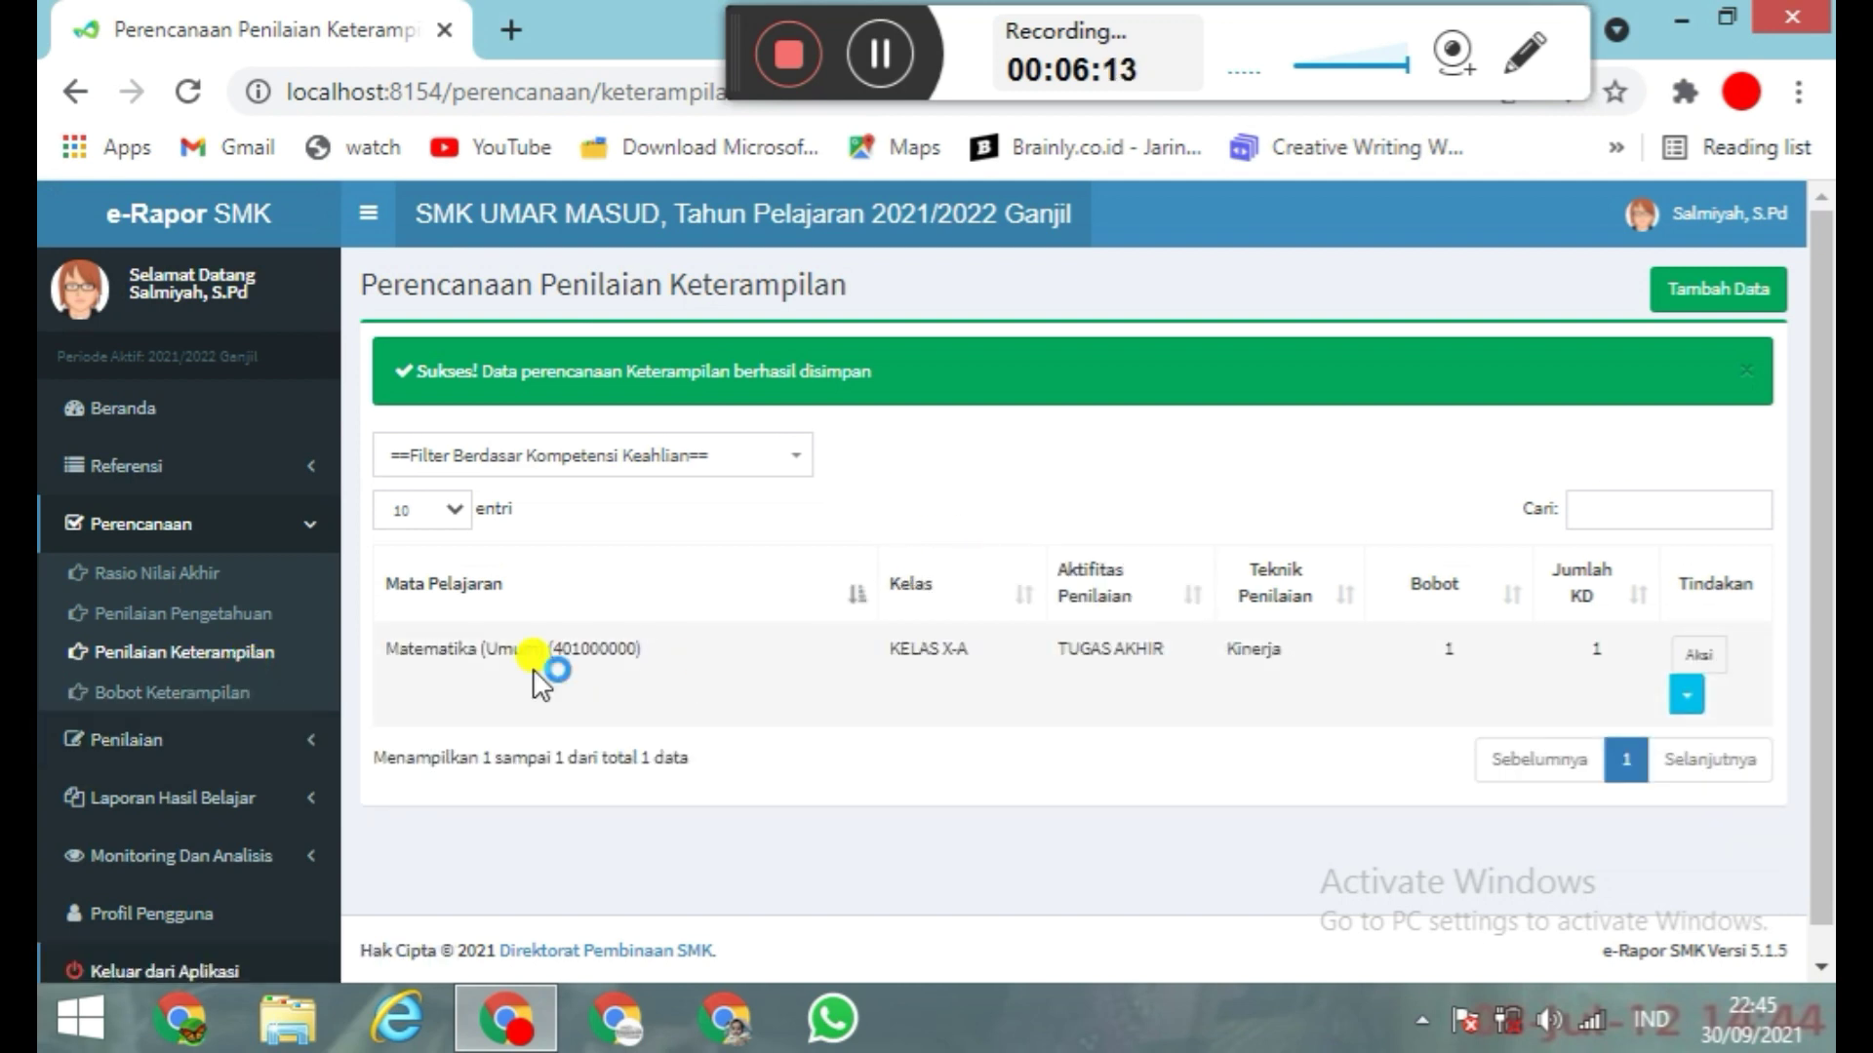
- Open Pengetahuan score entry and choose Kelas 10, class group KELAS X-A and subject Matematika (Umum)
click(185, 741)
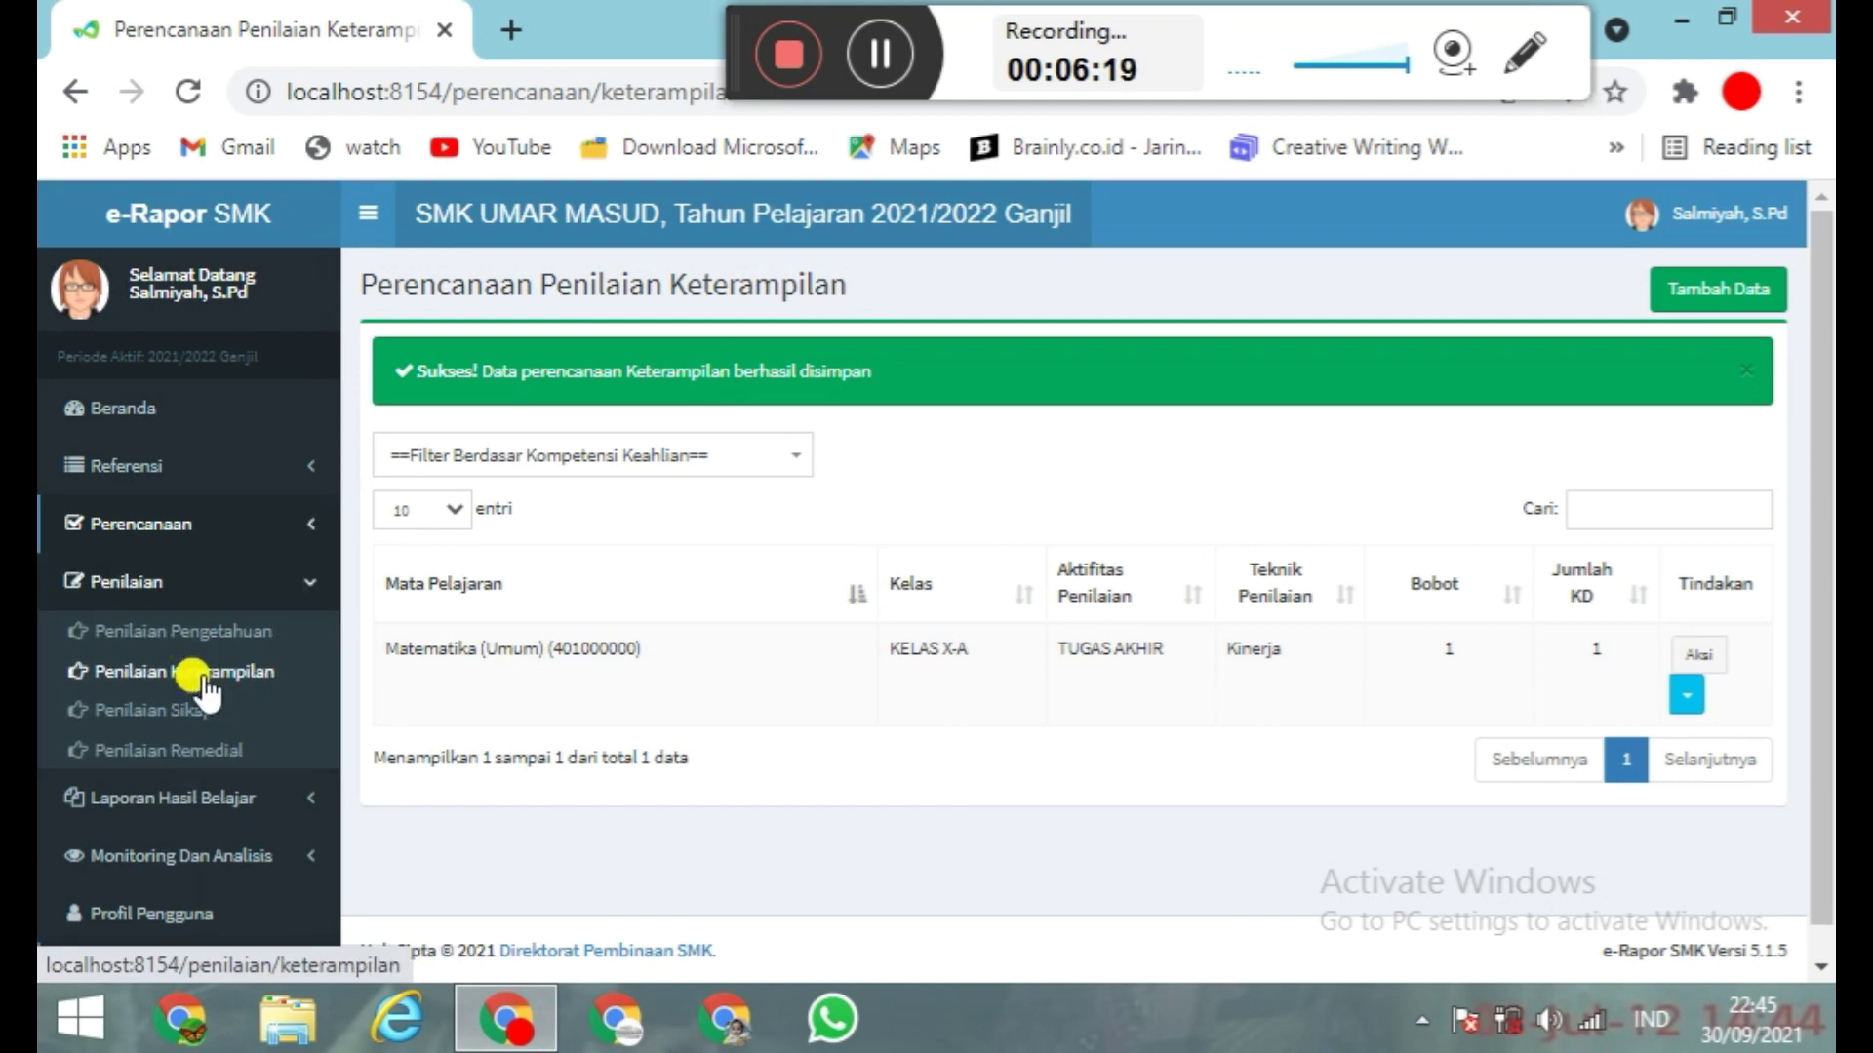
click(203, 634)
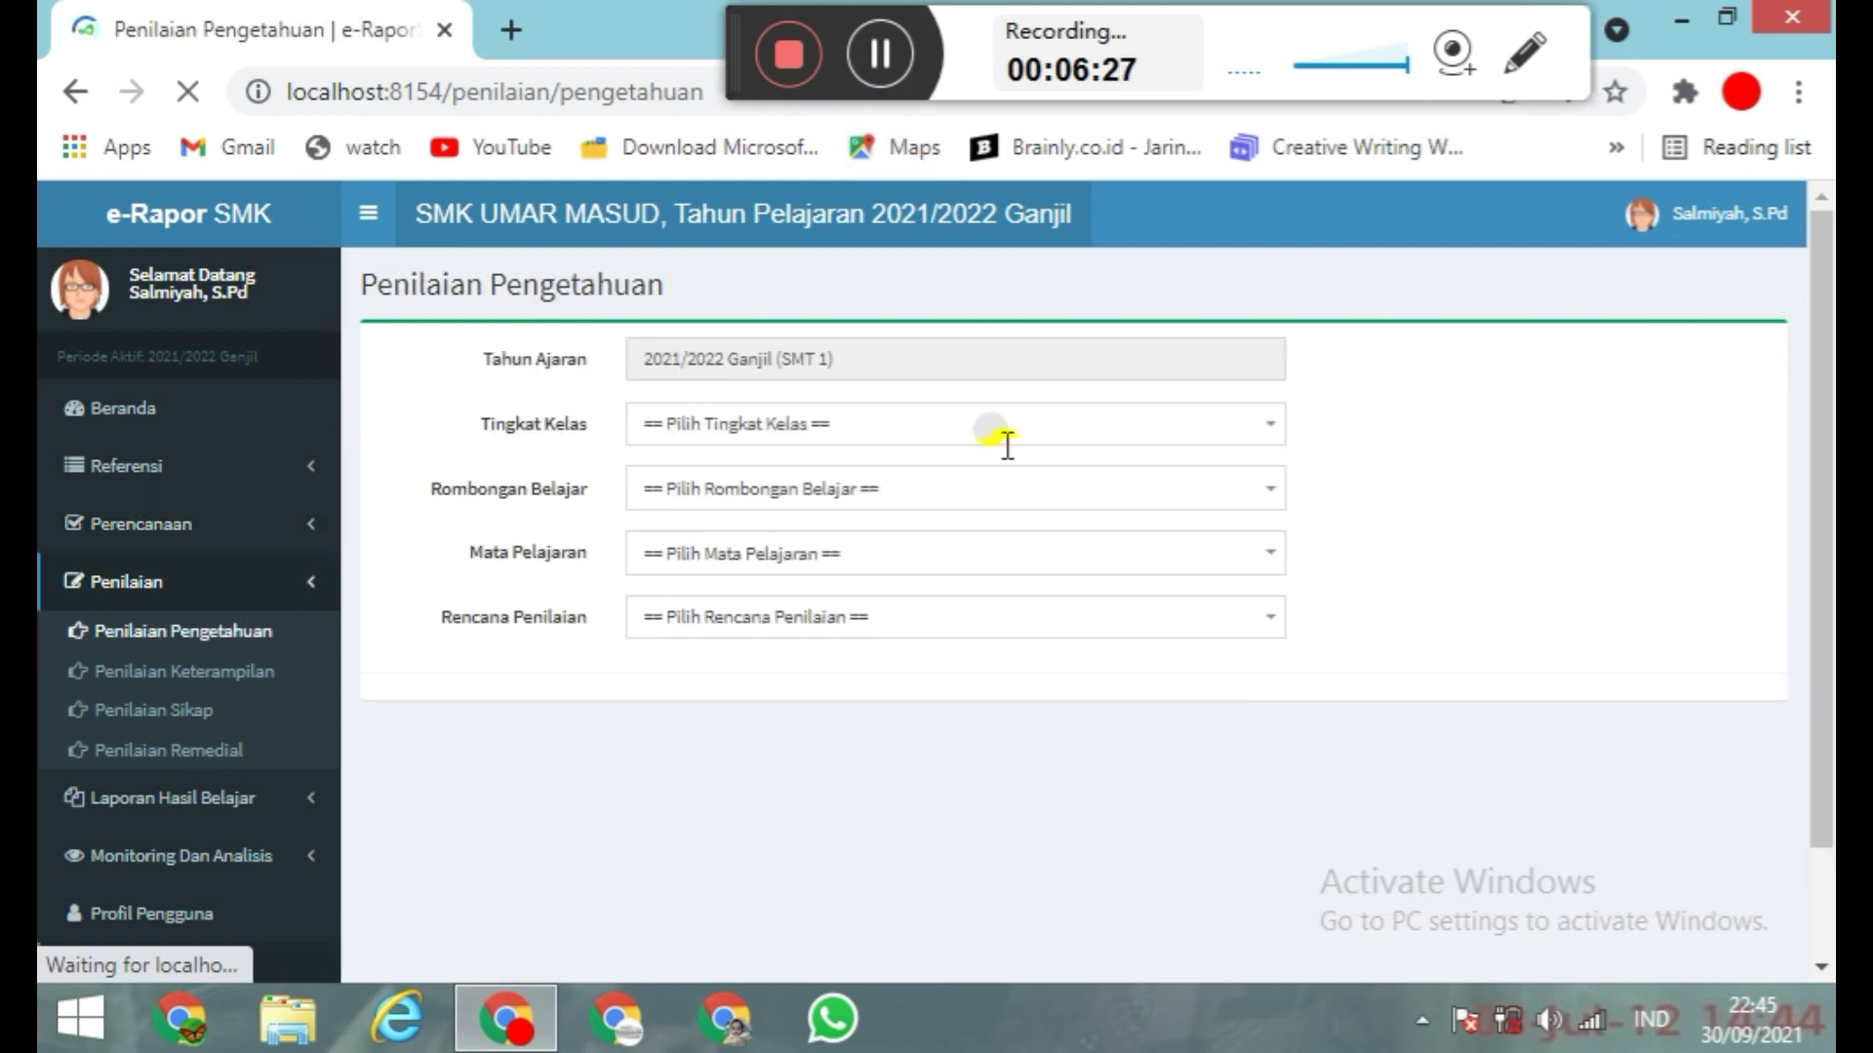
click(1005, 447)
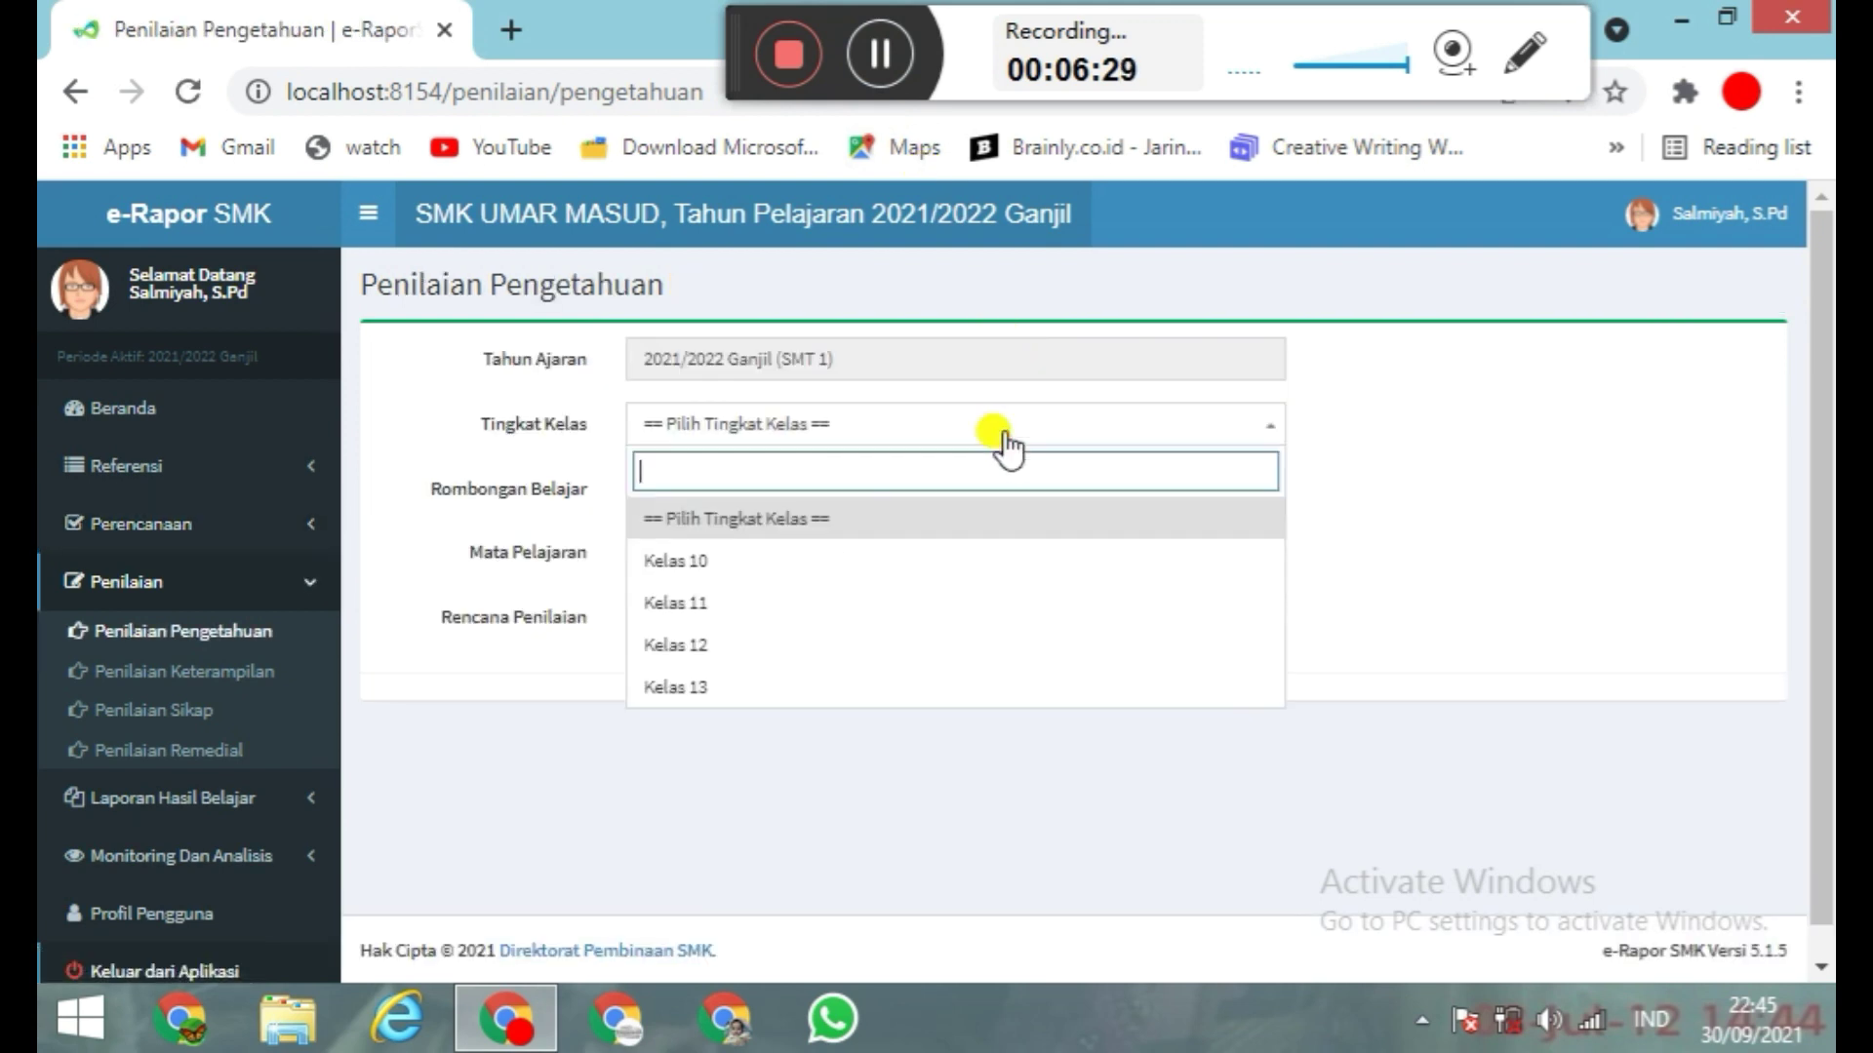
click(974, 564)
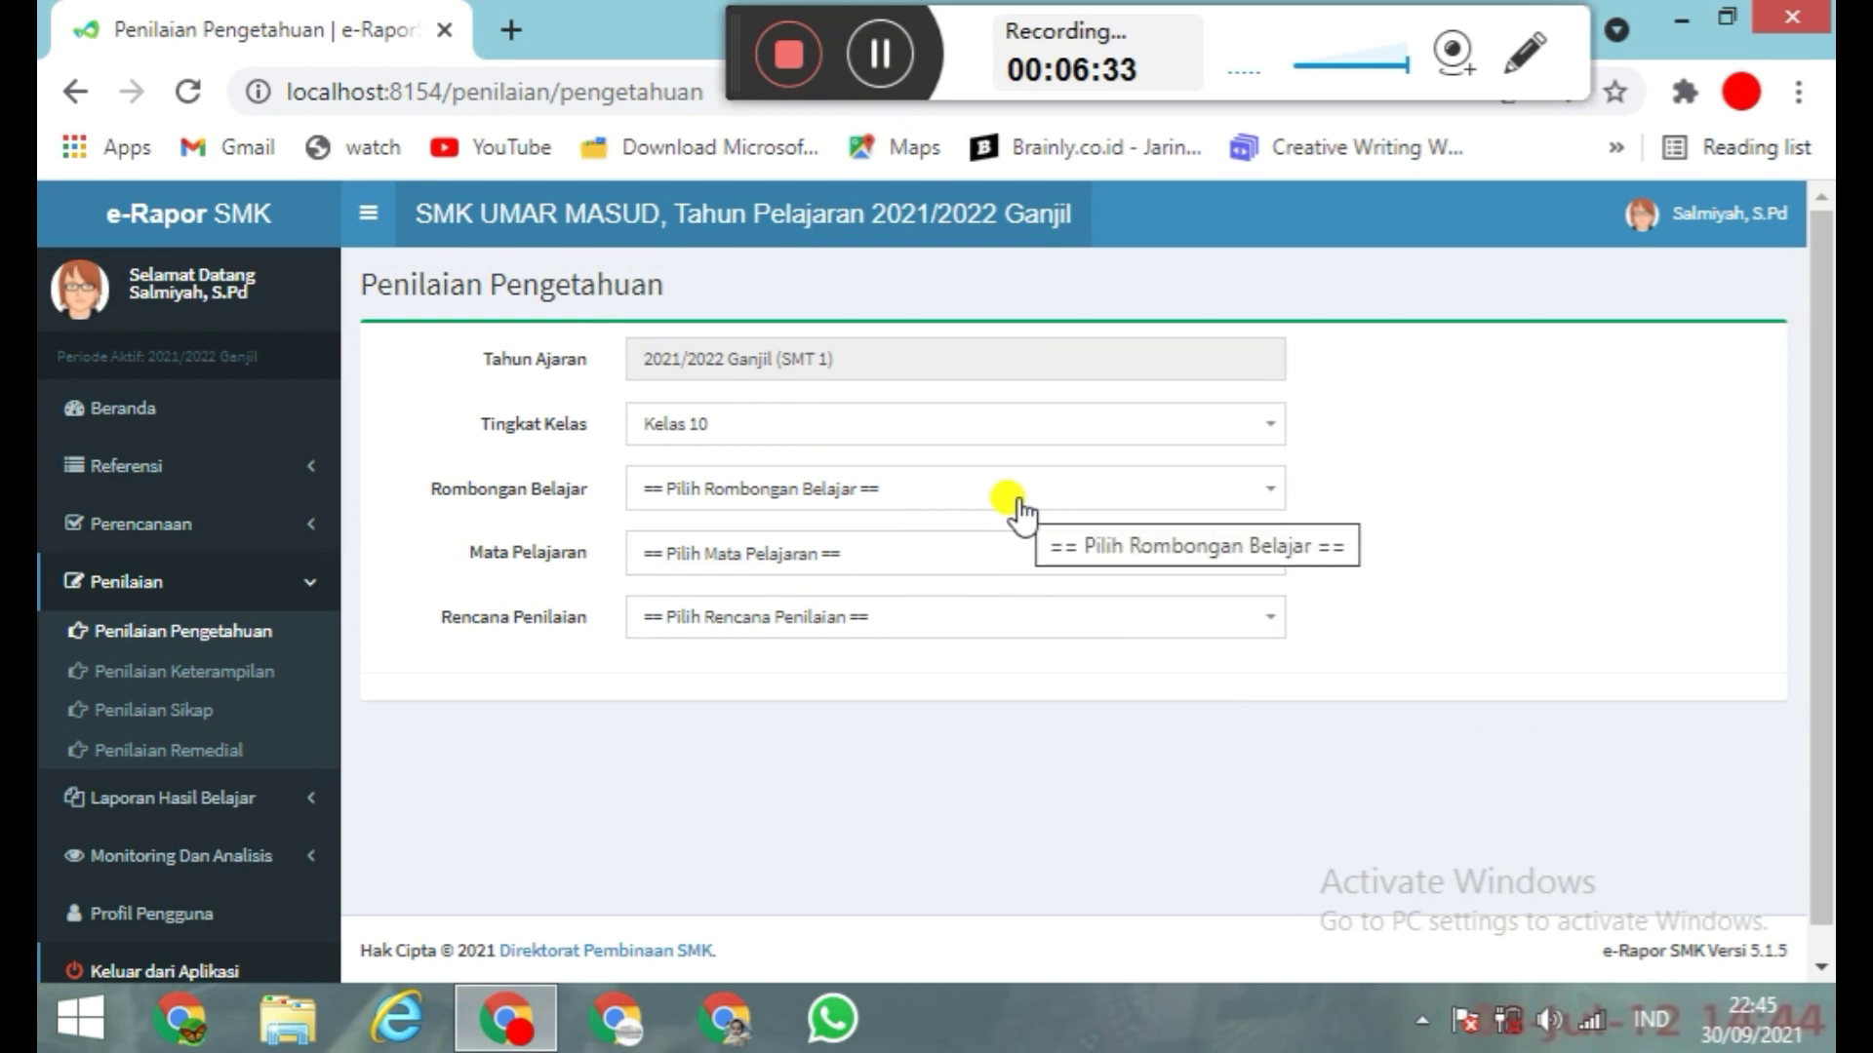
click(1019, 505)
click(1011, 634)
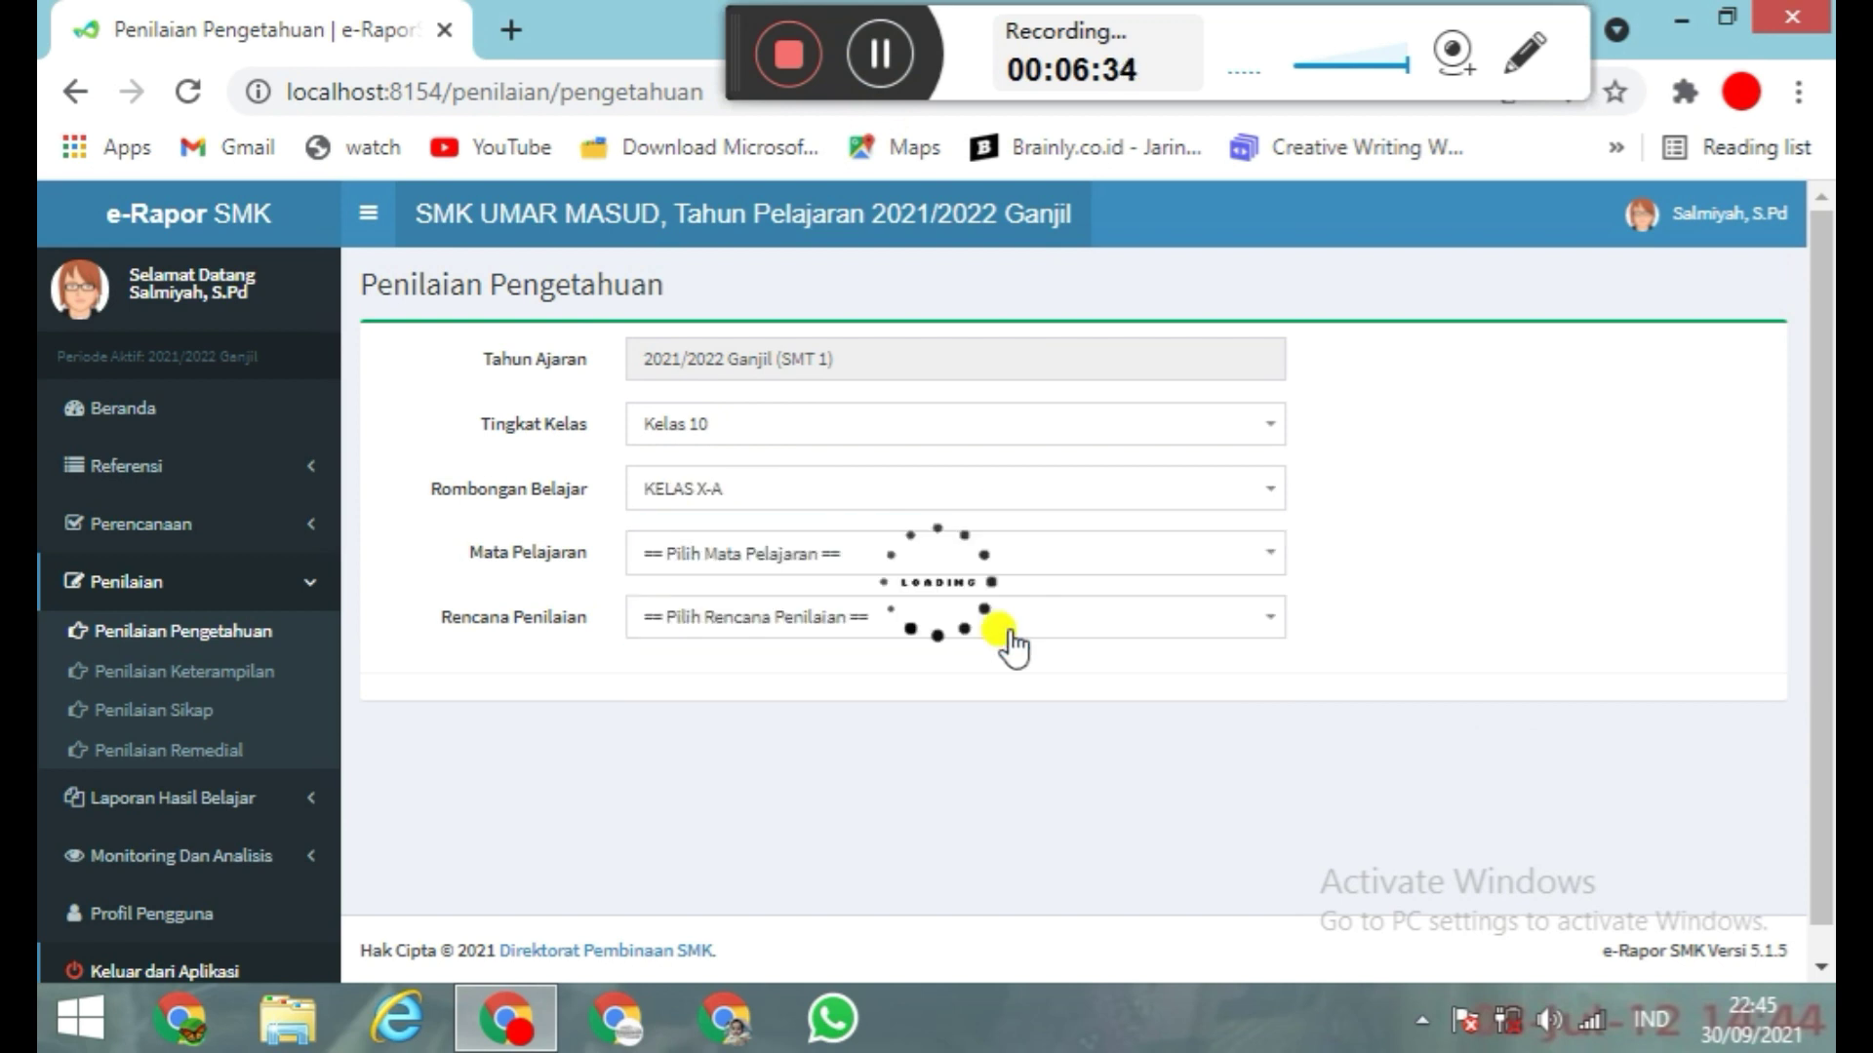
click(1046, 574)
click(1000, 696)
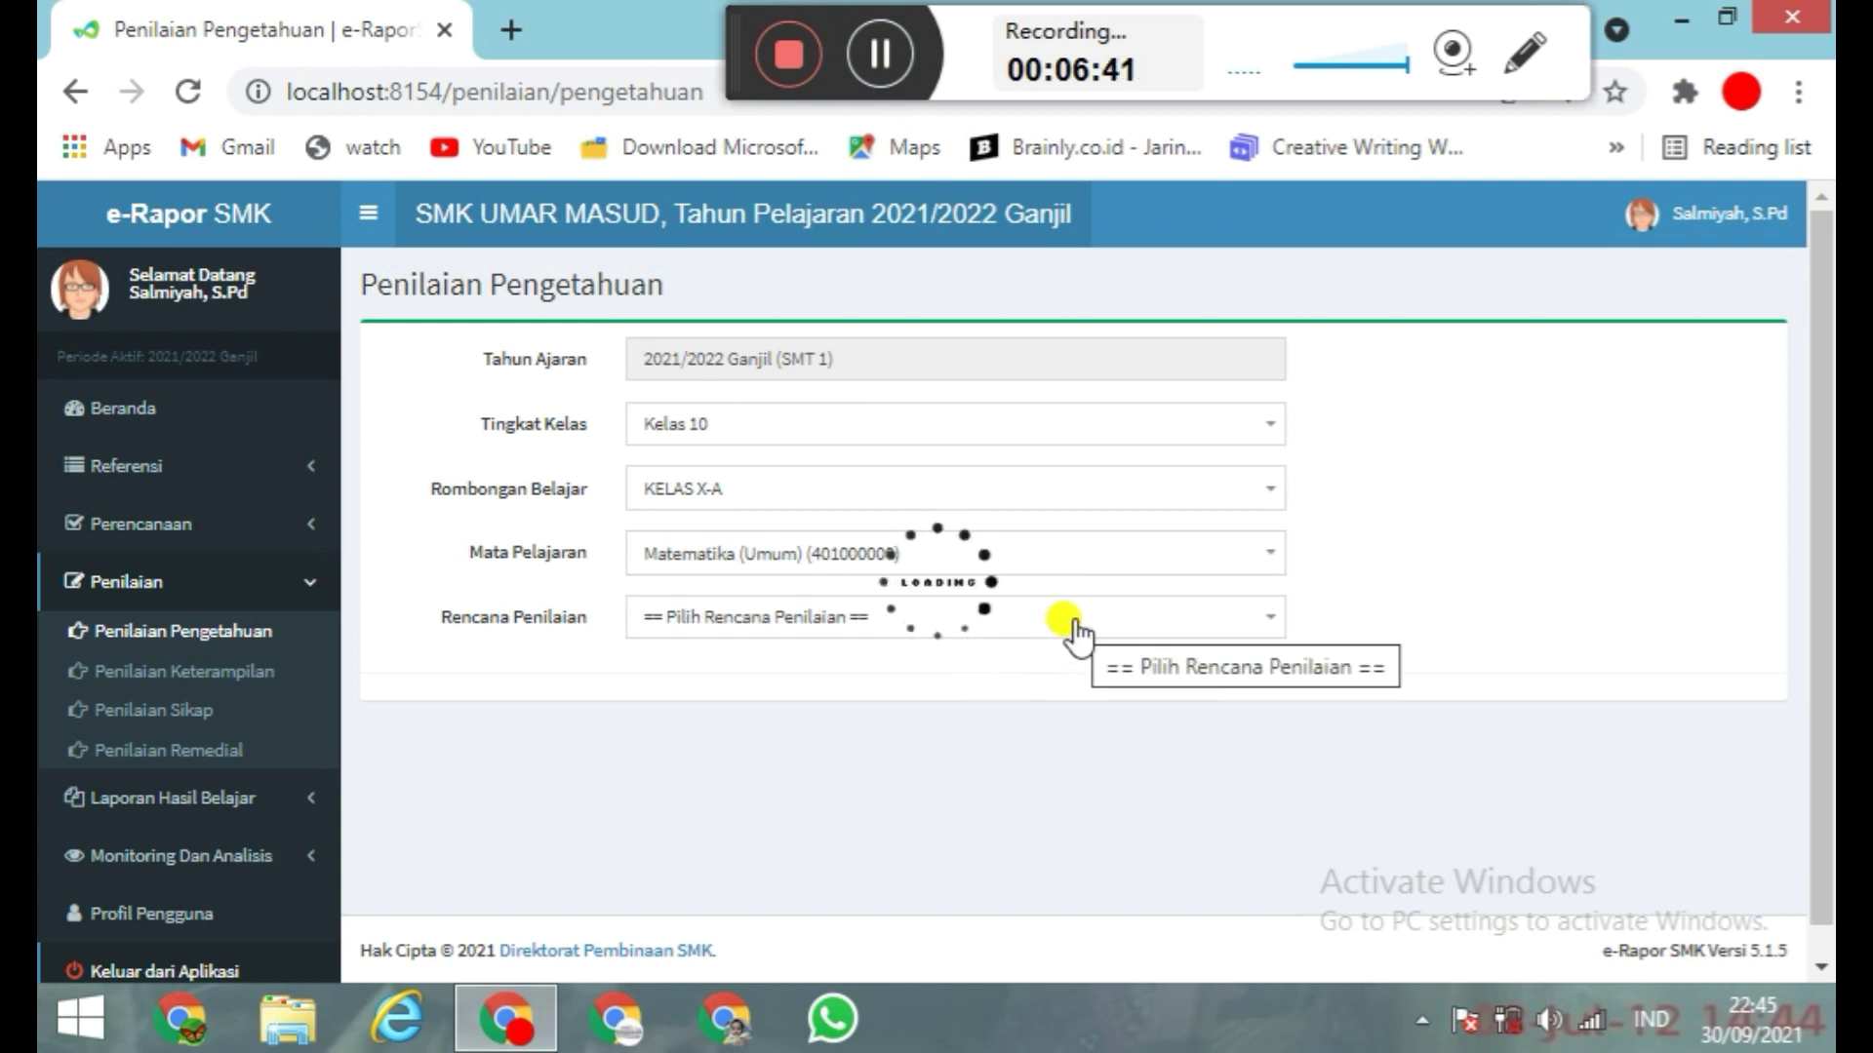
- Select the PH assessment plan and bring up the students' score fields for it
click(791, 627)
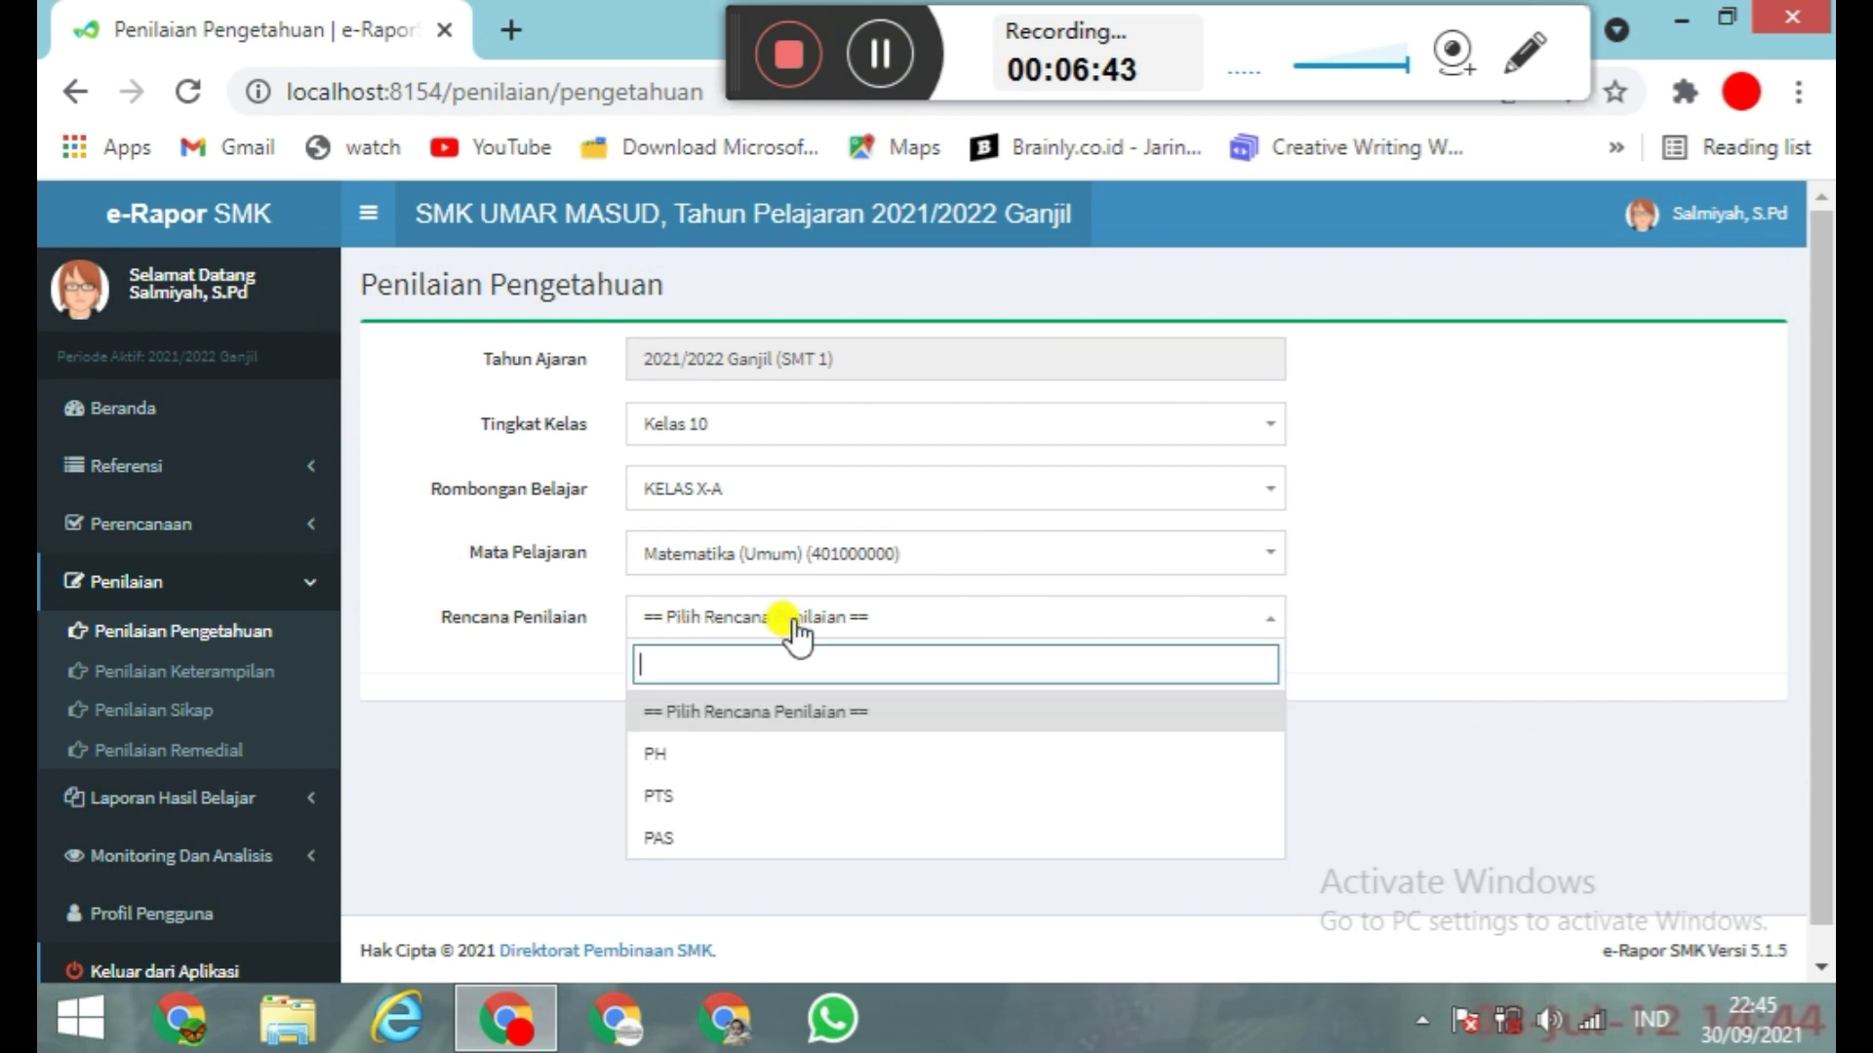
click(756, 775)
scroll(1820, 766, down, 1)
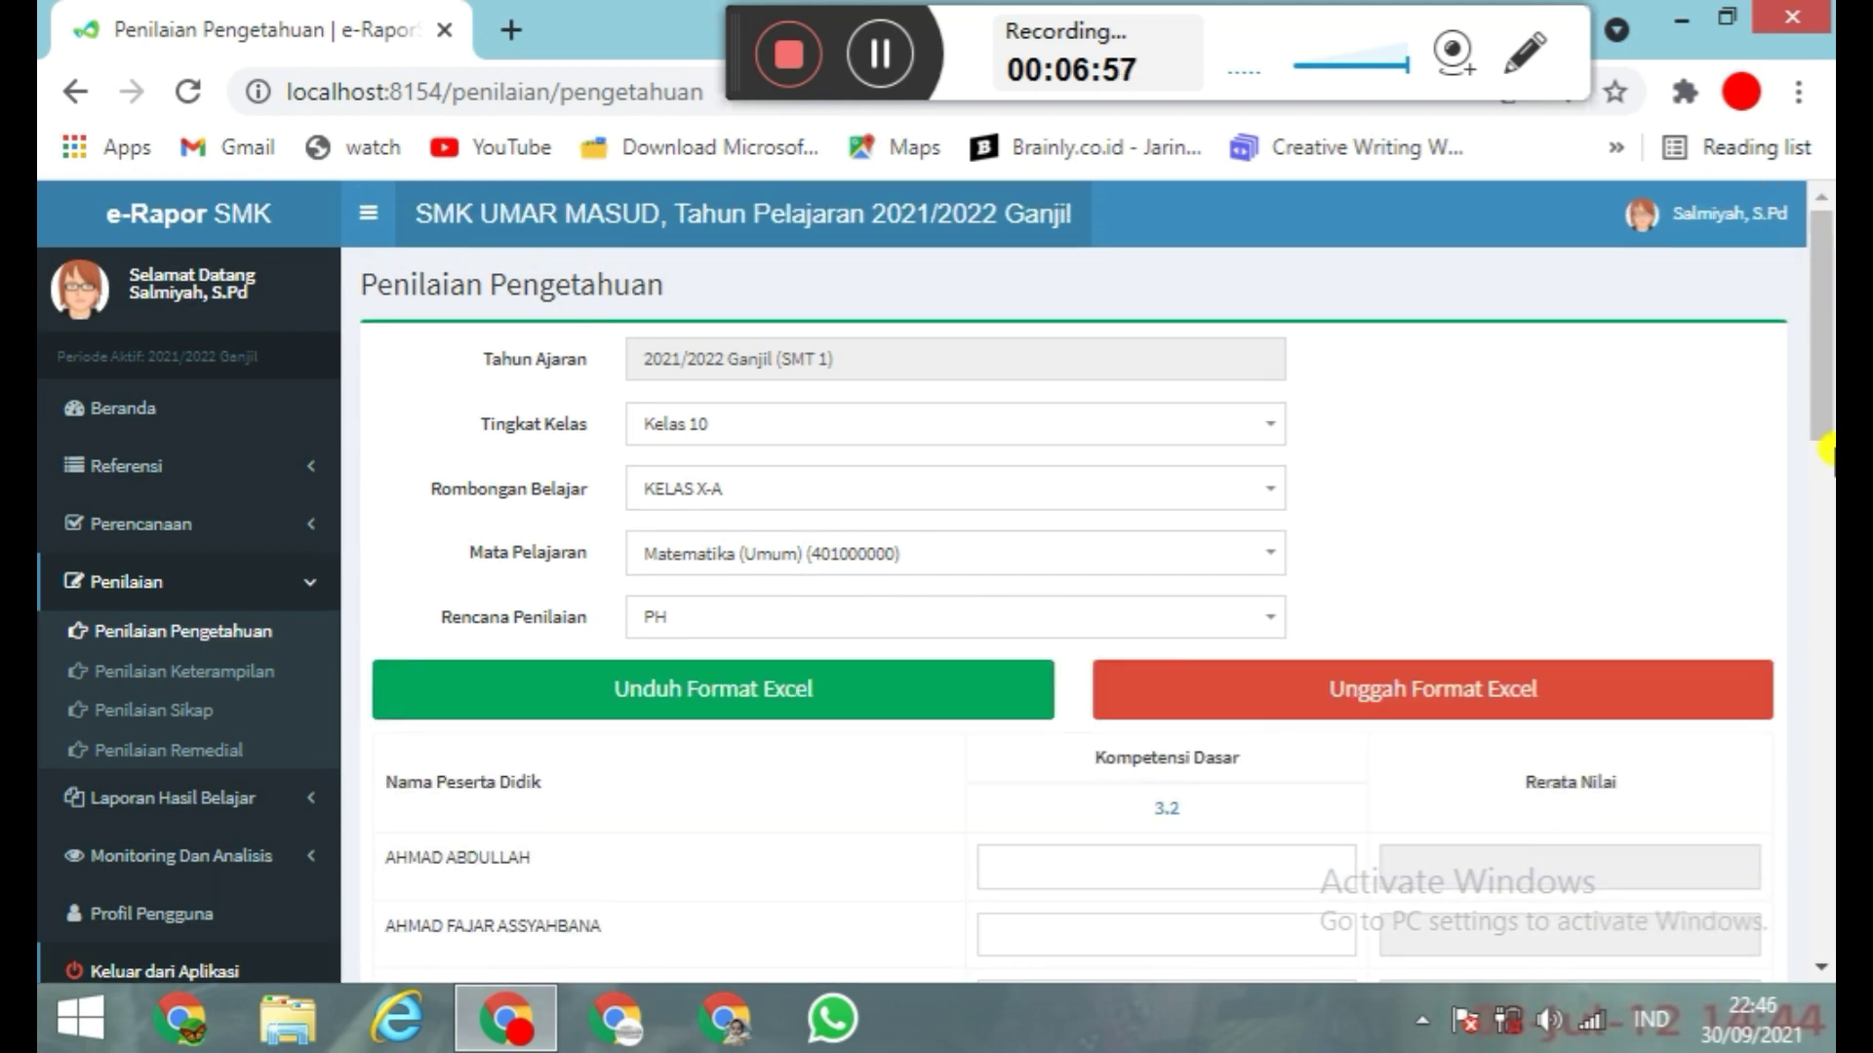
mouse_move(1824, 371)
mouse_down()
mouse_move(1824, 475)
mouse_move(1826, 377)
mouse_up()
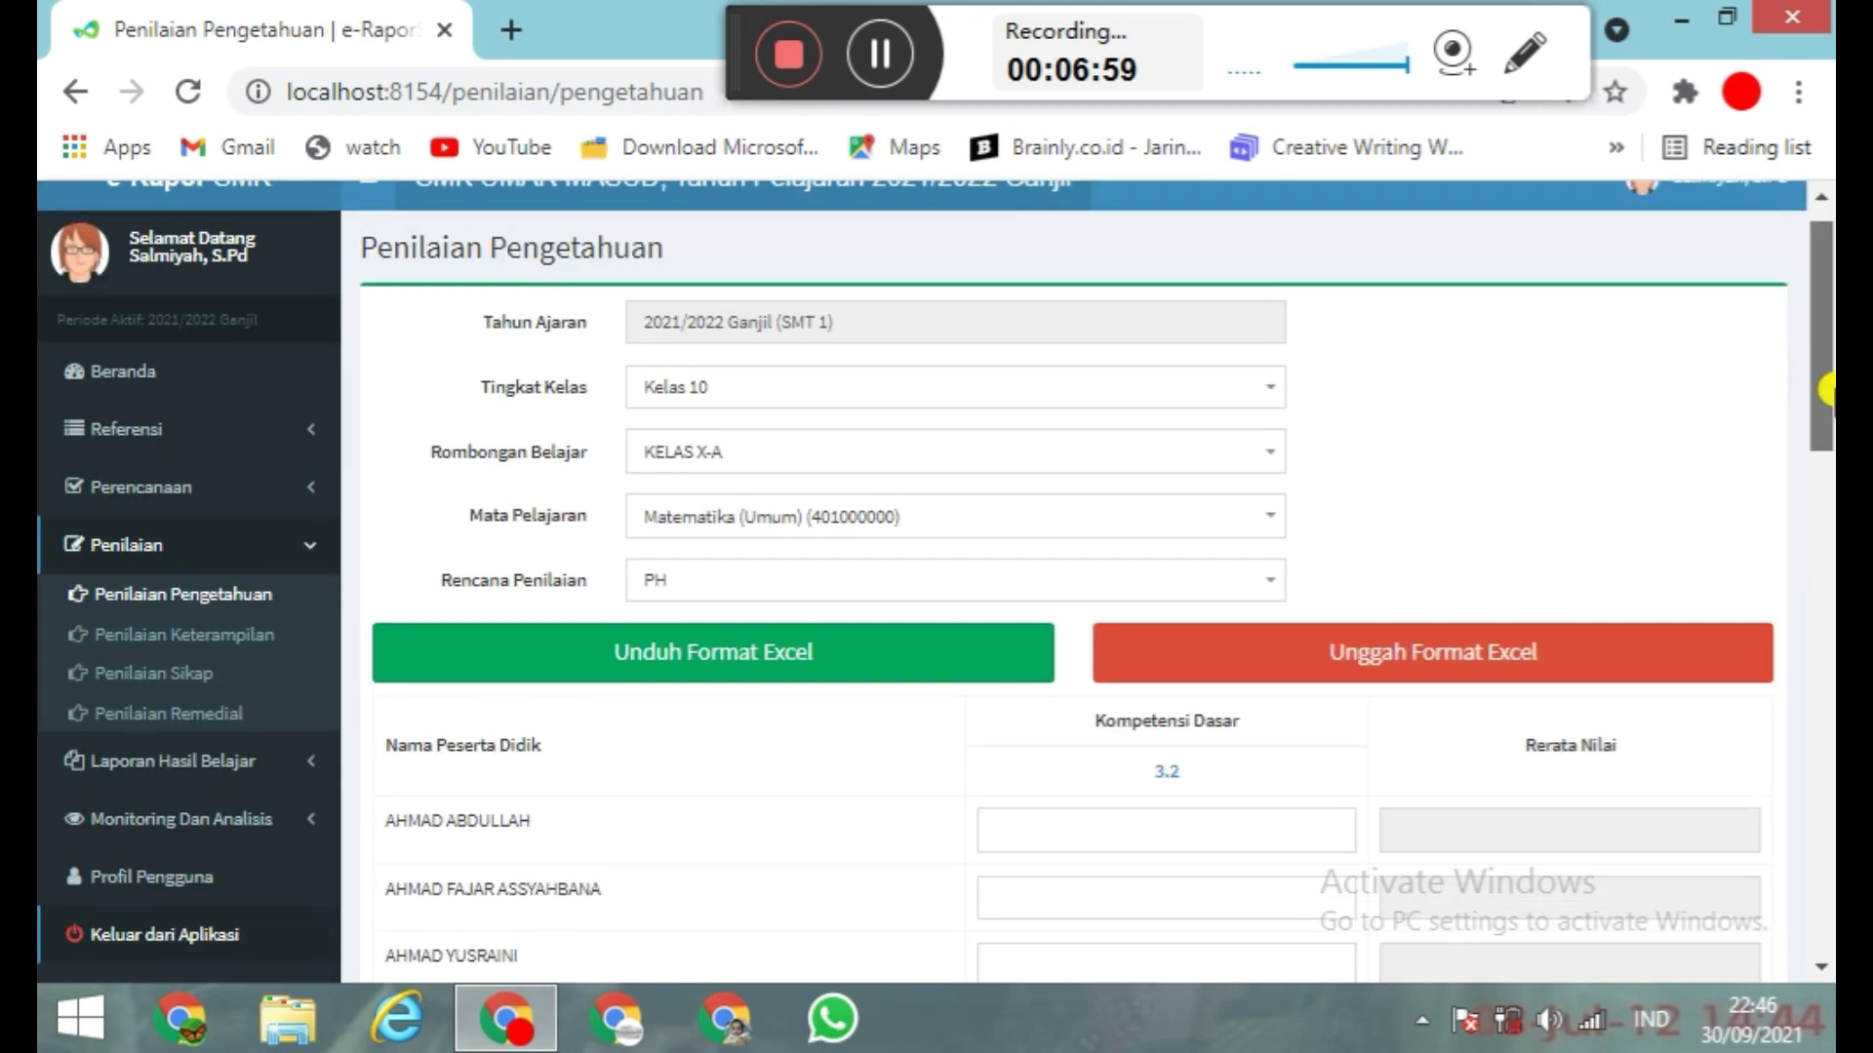